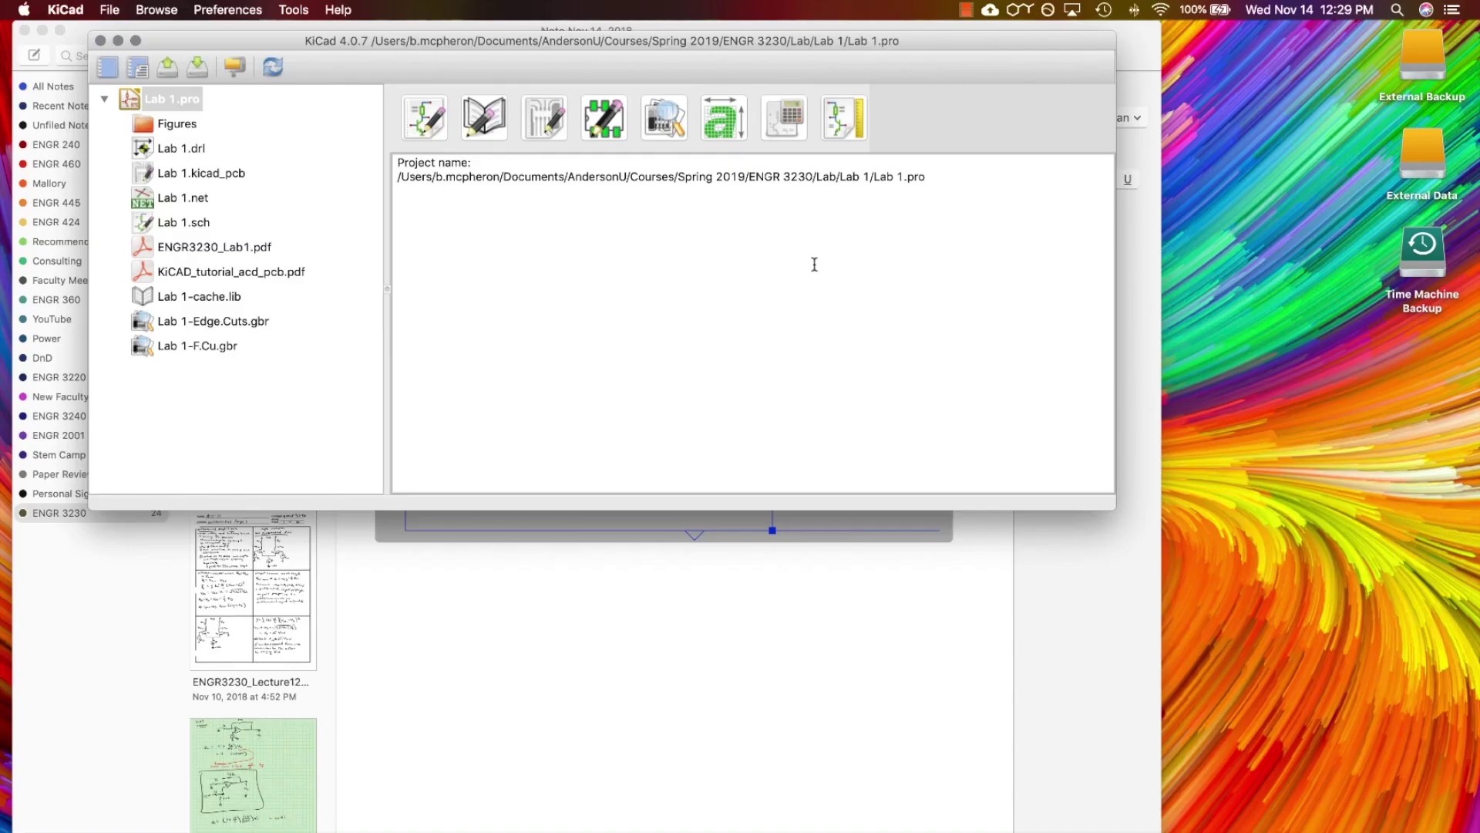
# Step: Create a new project named KiCADBasics1 in the How To folder, in its own new empty directory
pyautogui.click(112, 11)
pyautogui.moveTo(139, 64)
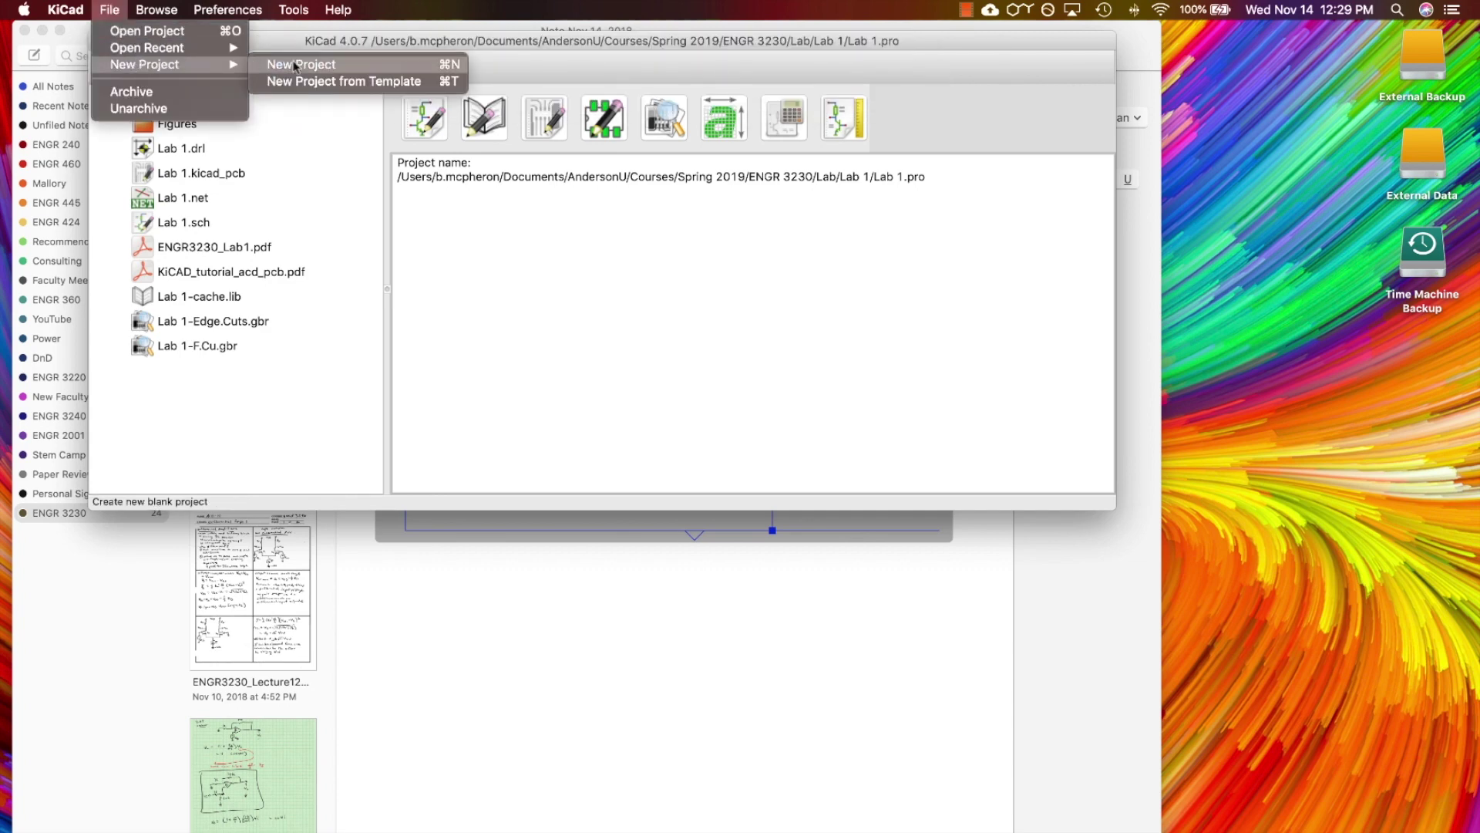
pyautogui.click(298, 63)
pyautogui.write('KiCADBasics1')
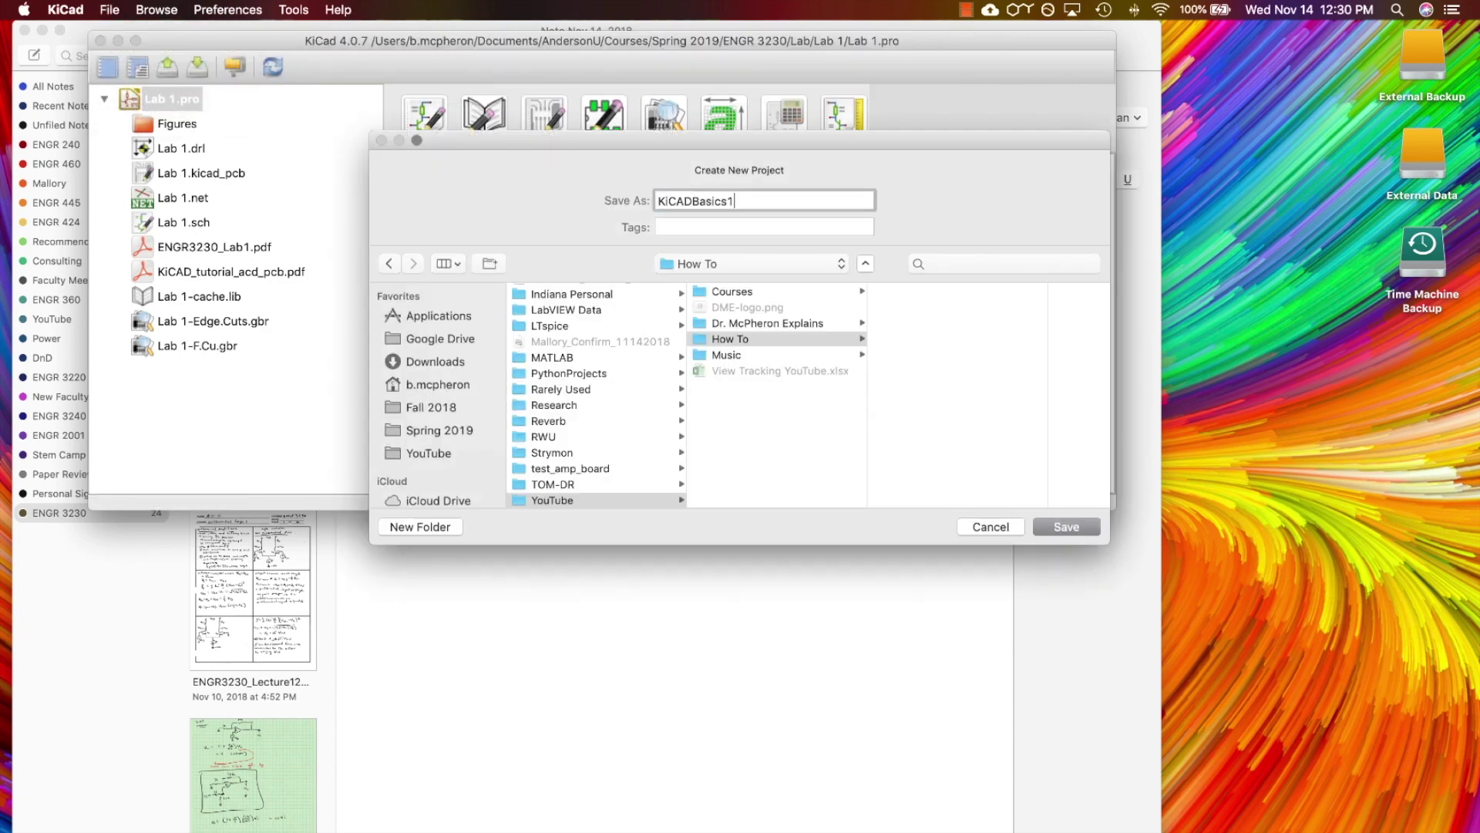
pyautogui.press('Return')
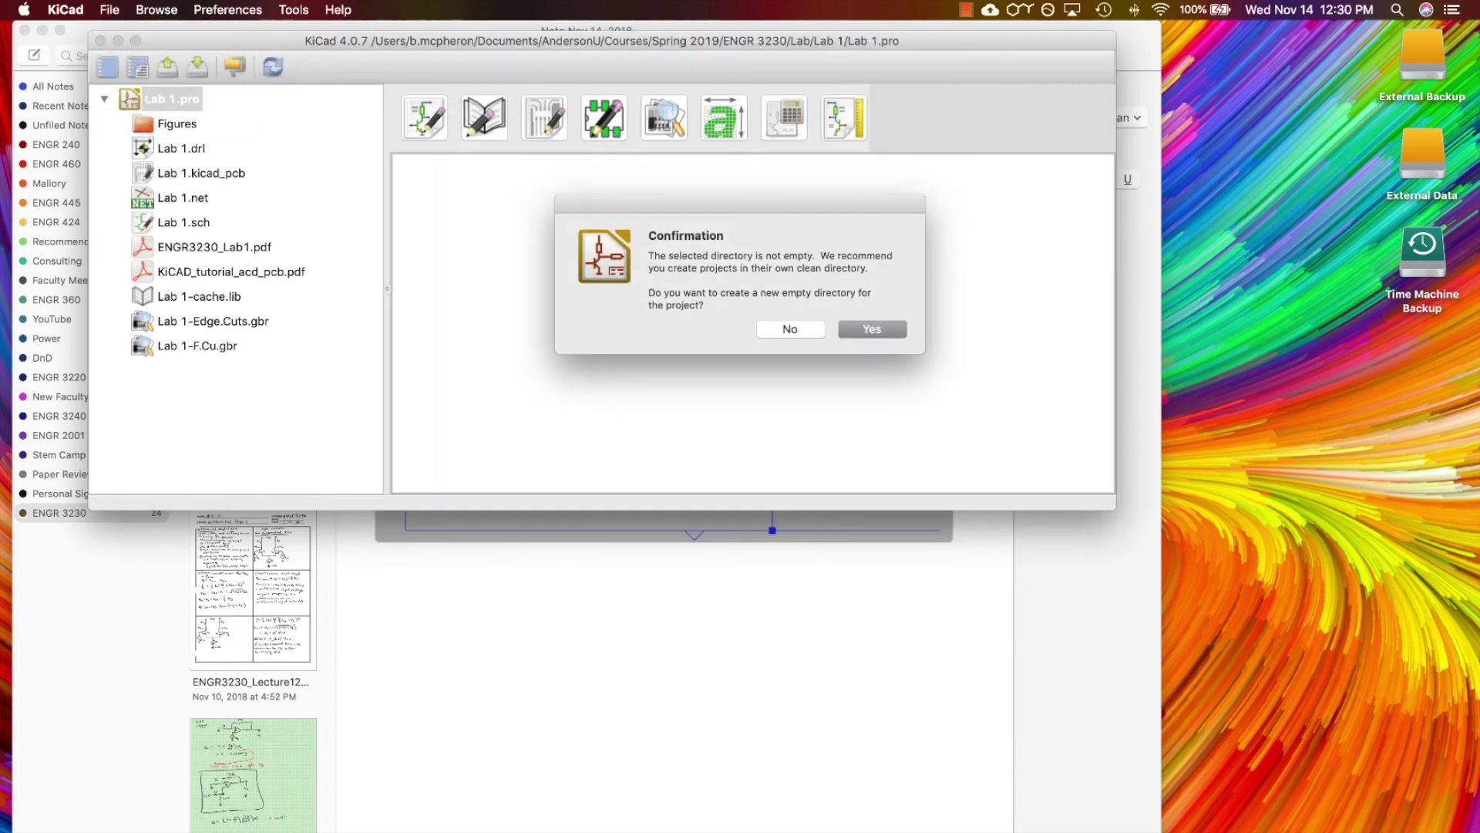
pyautogui.click(875, 330)
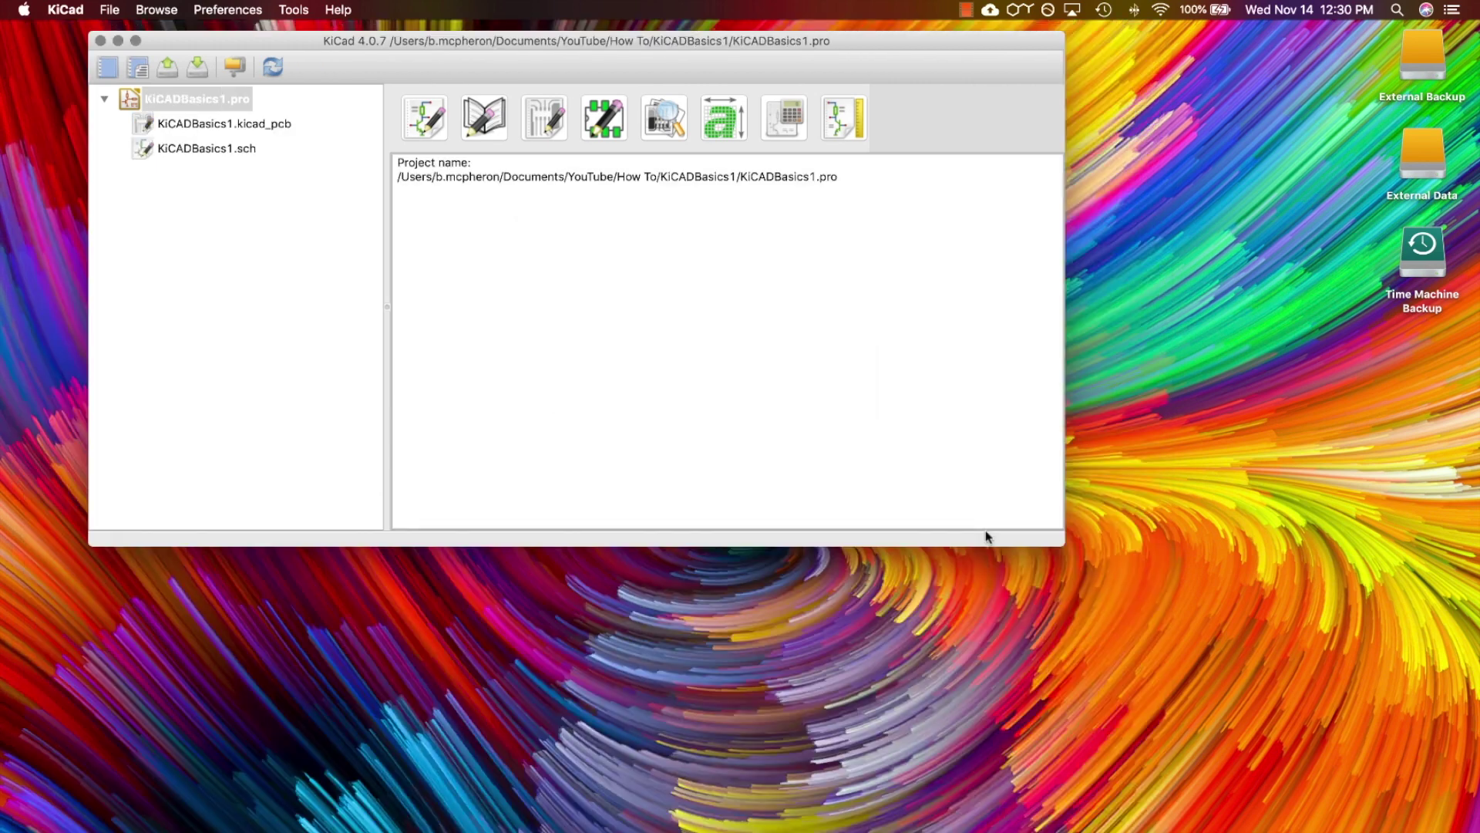
# Step: Open the project's schematic editor and arrange its window beside the Fig2 reference circuit
pyautogui.click(429, 132)
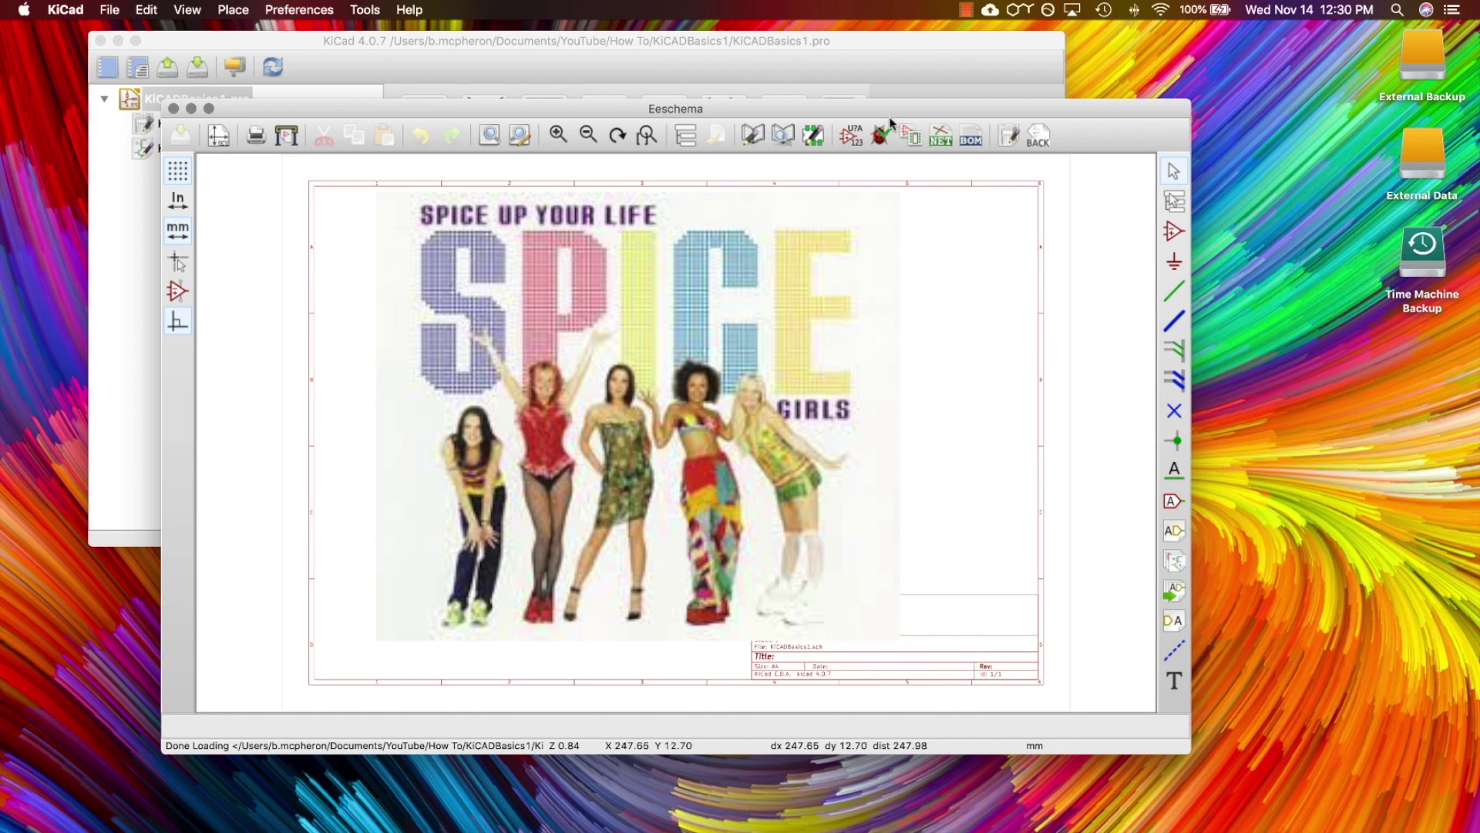
pyautogui.moveTo(899, 112); pyautogui.dragTo(870, 112)
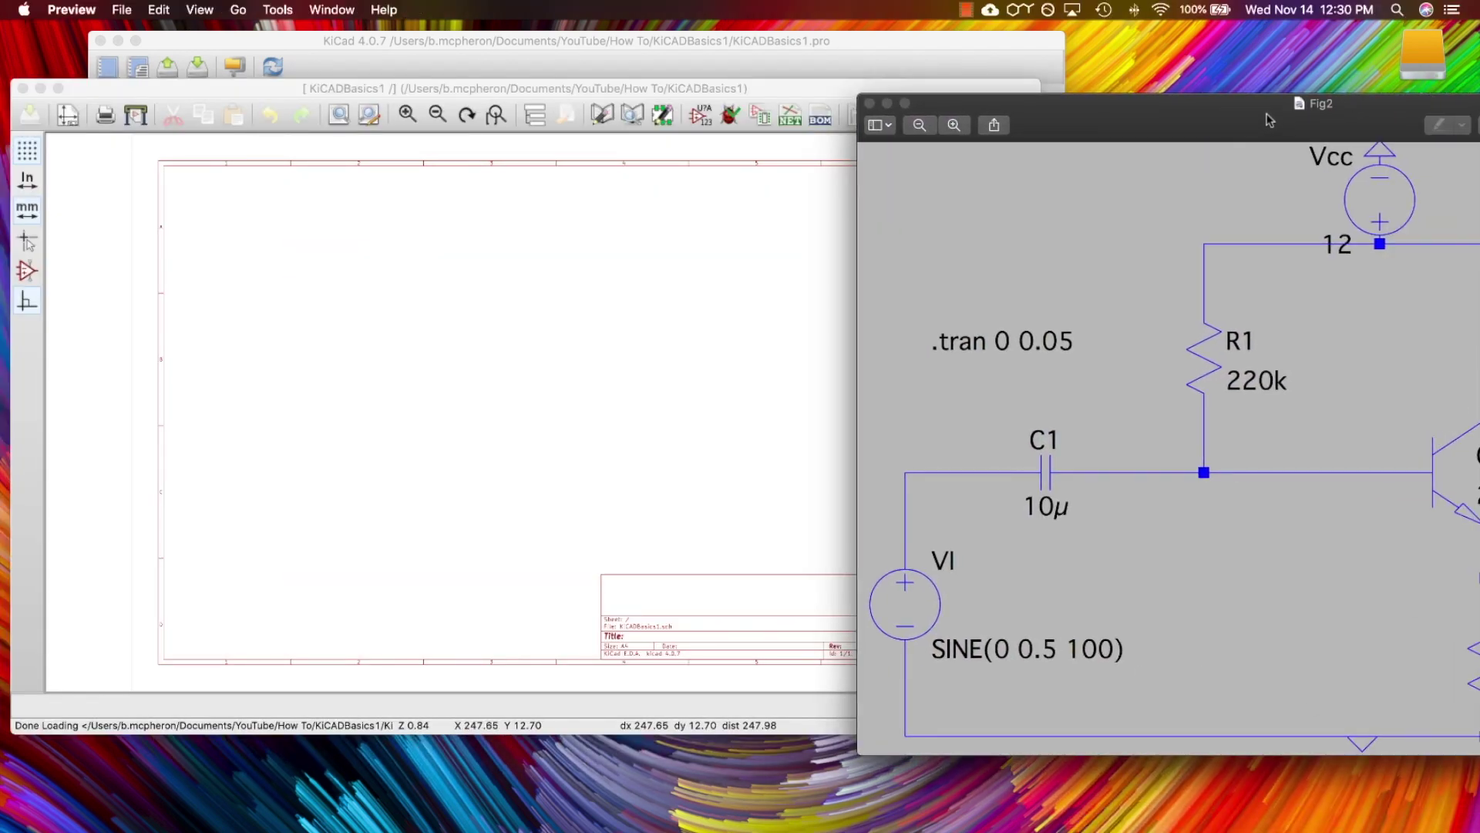
pyautogui.moveTo(1226, 111); pyautogui.dragTo(698, 74)
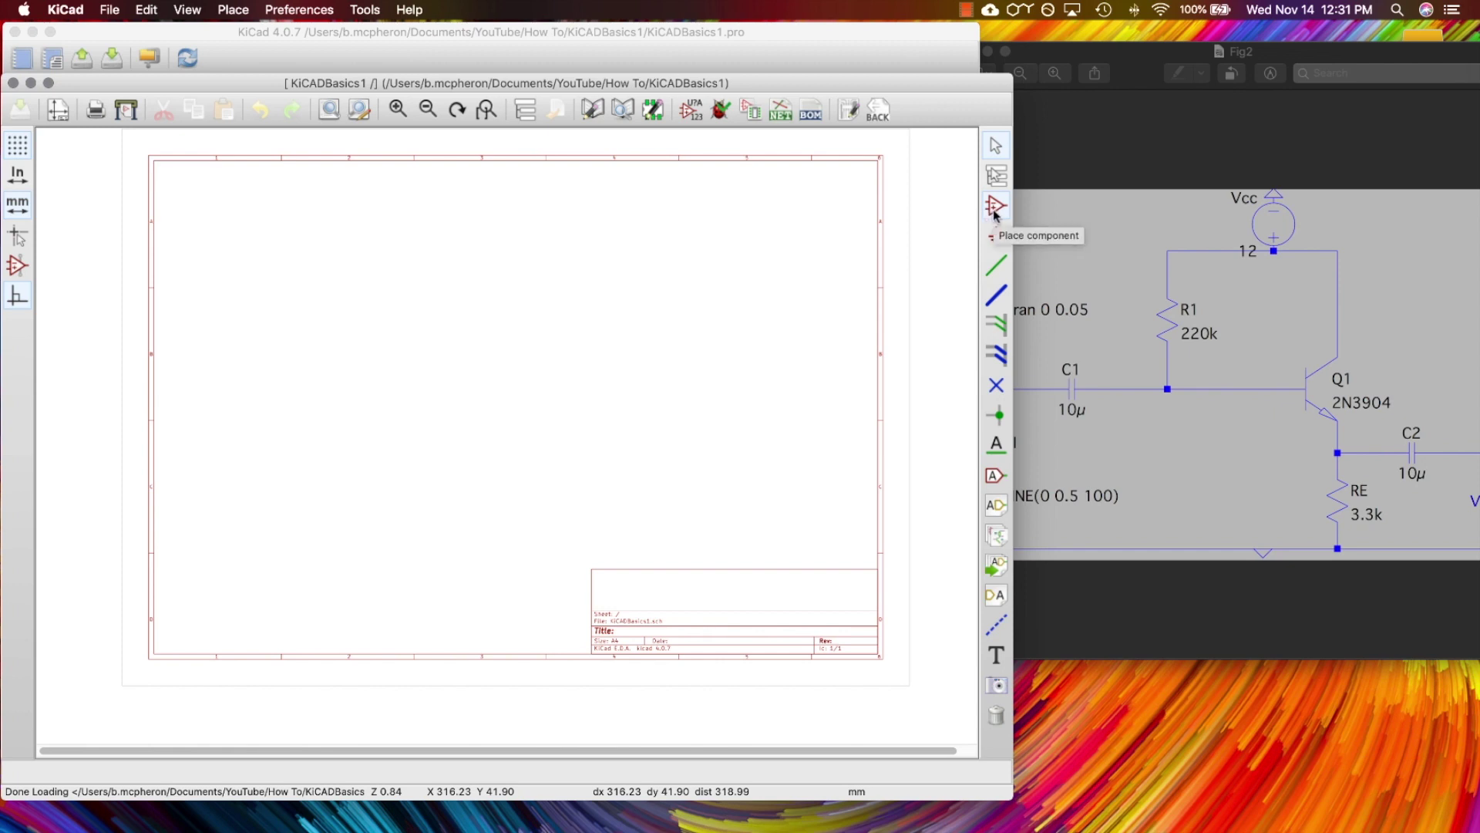
# Step: Find the 2N3904 NPN transistor with the filter "transi" and place it near the middle of the sheet
pyautogui.click(995, 207)
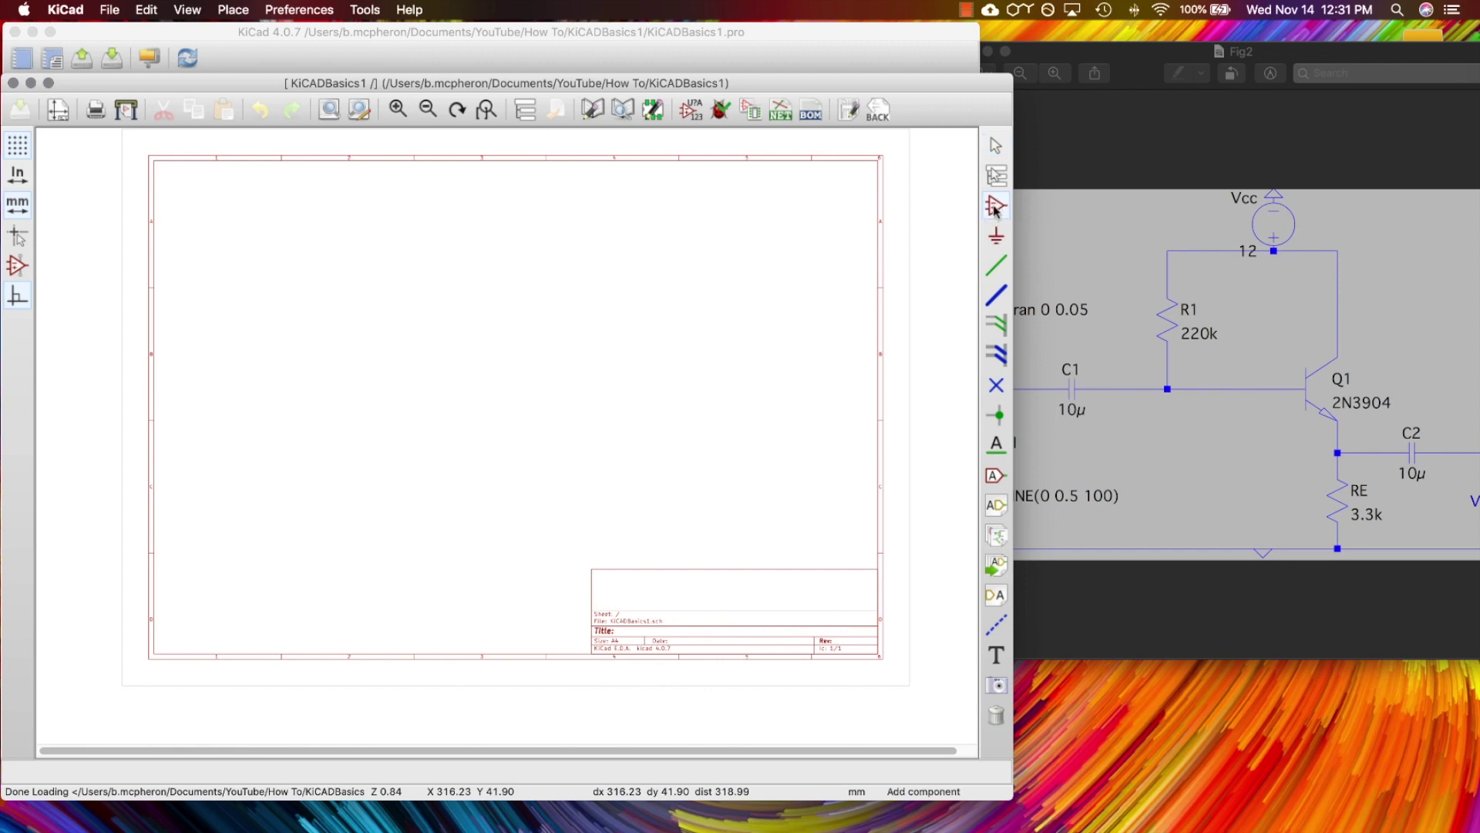
pyautogui.click(520, 351)
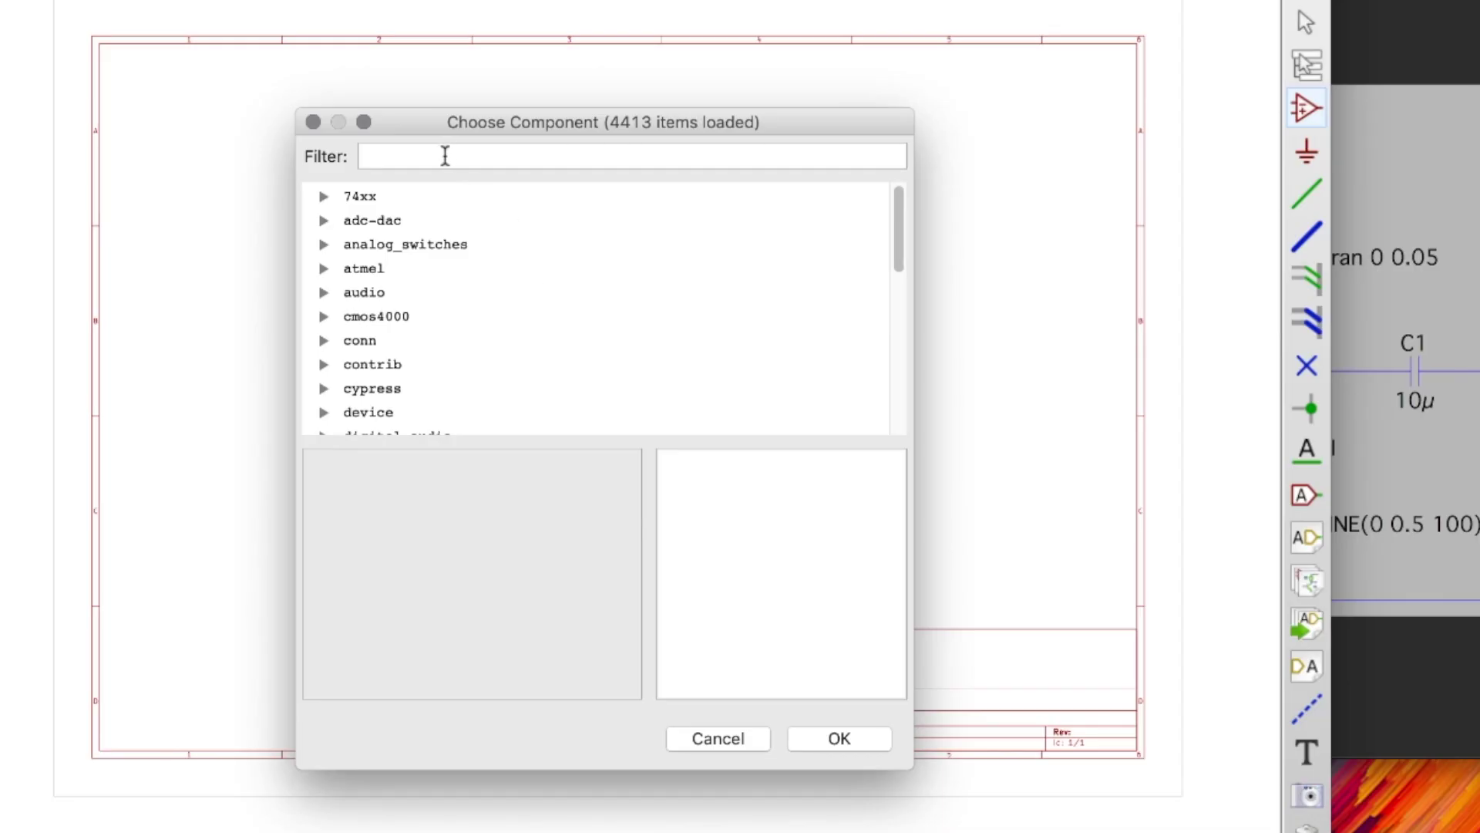
pyautogui.click(395, 236)
pyautogui.write('trans')
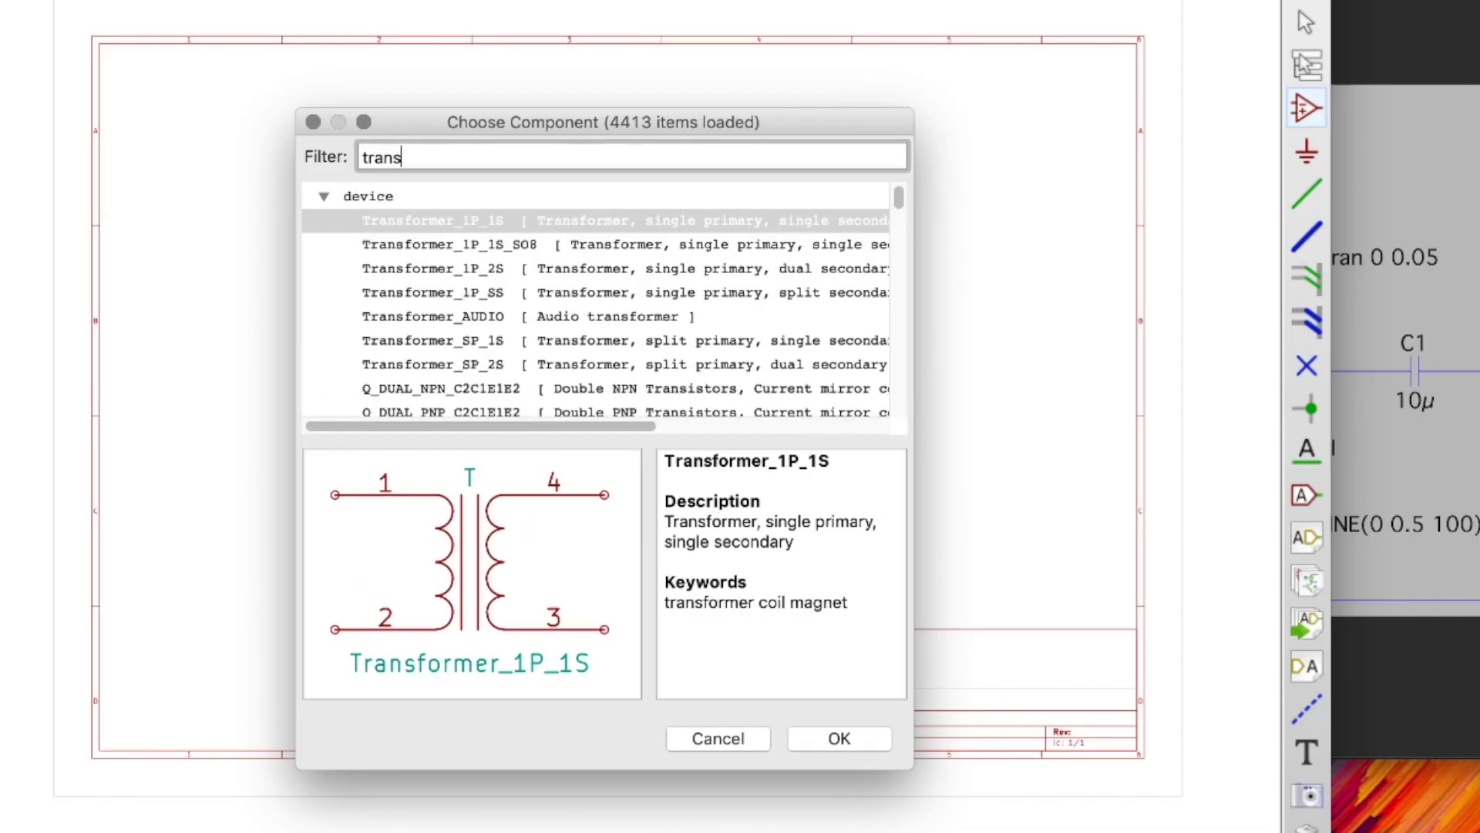
pyautogui.write('i')
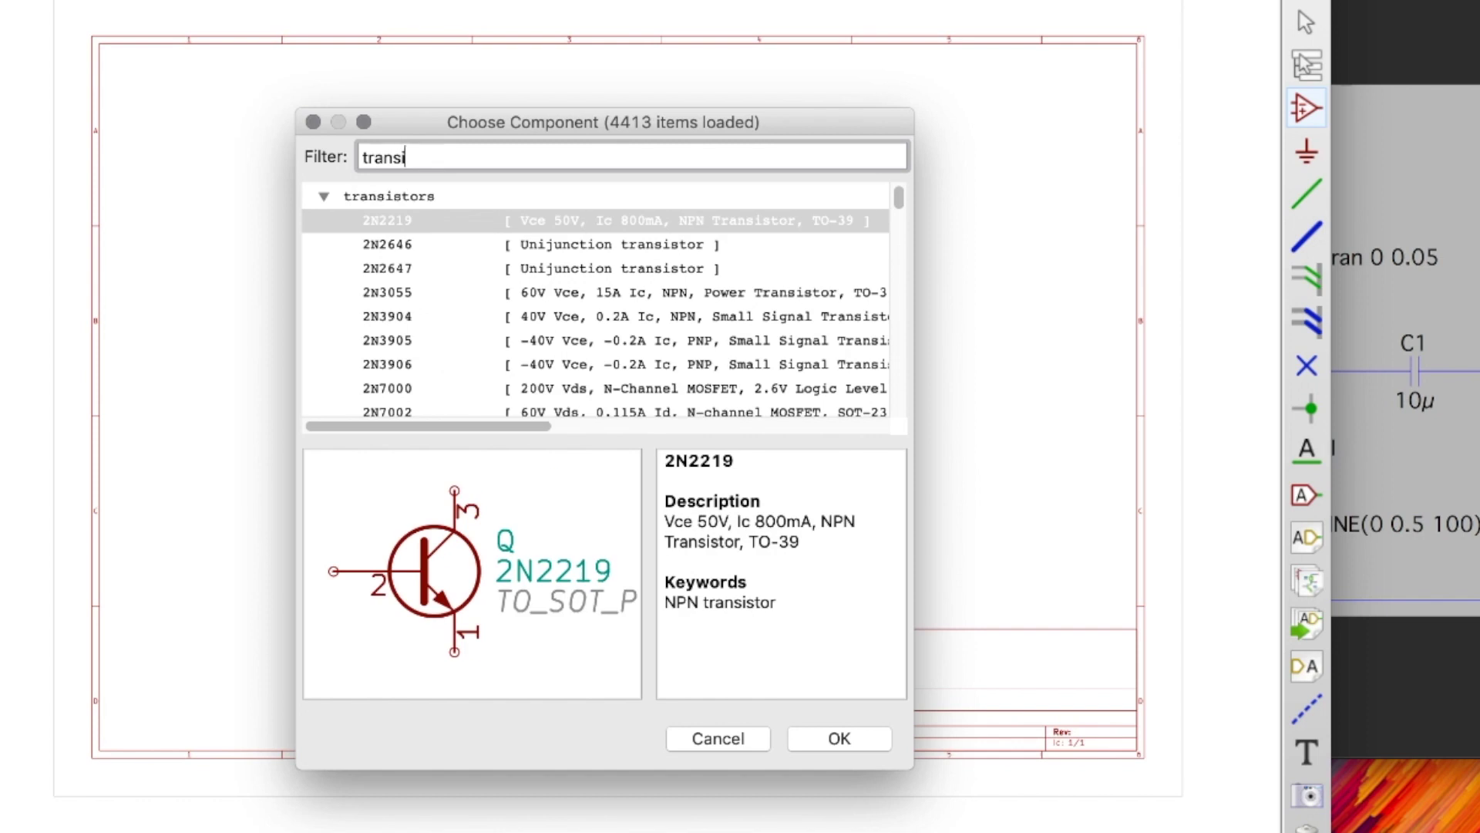
pyautogui.click(412, 316)
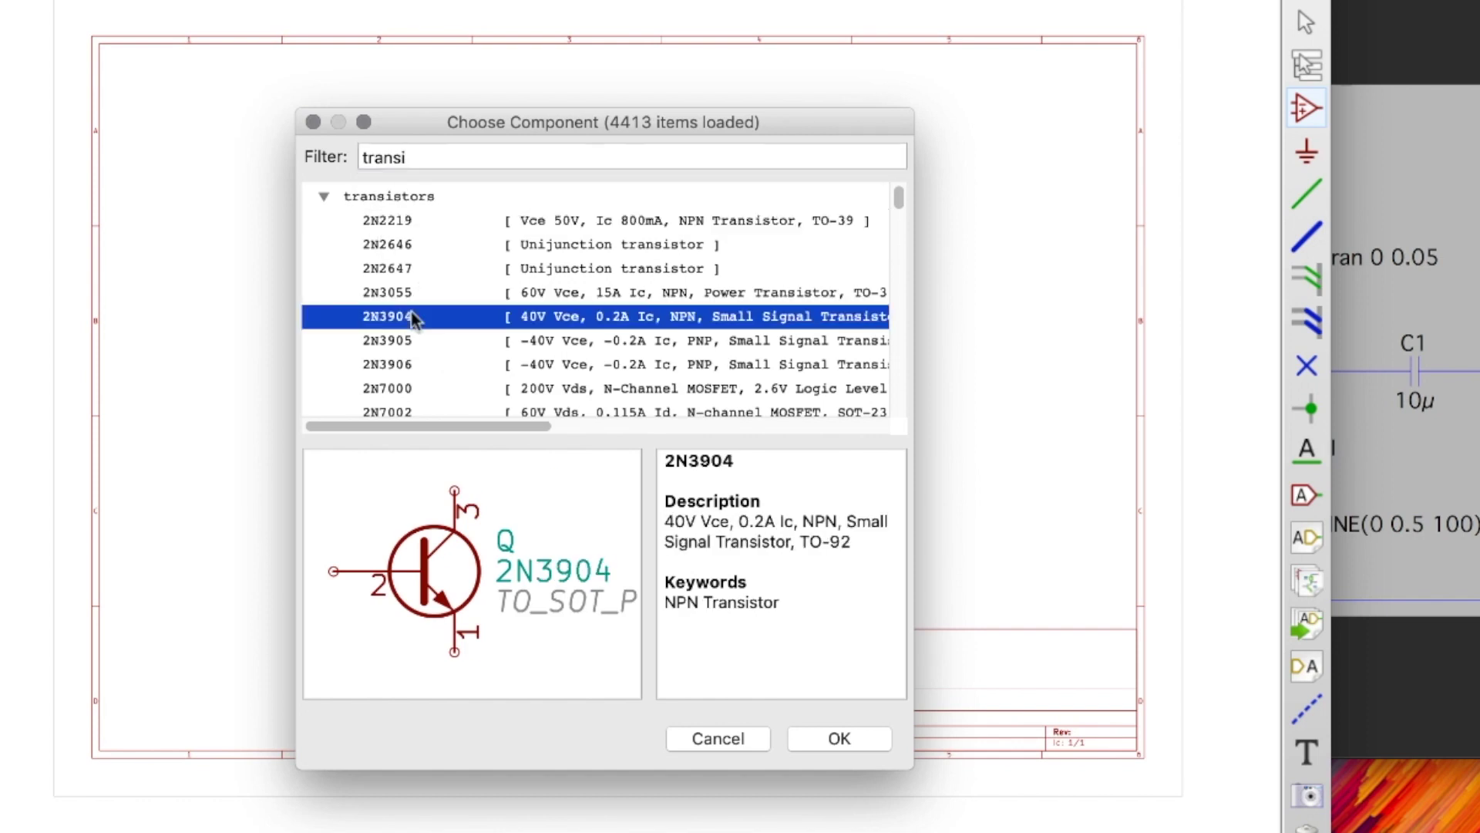
pyautogui.click(838, 738)
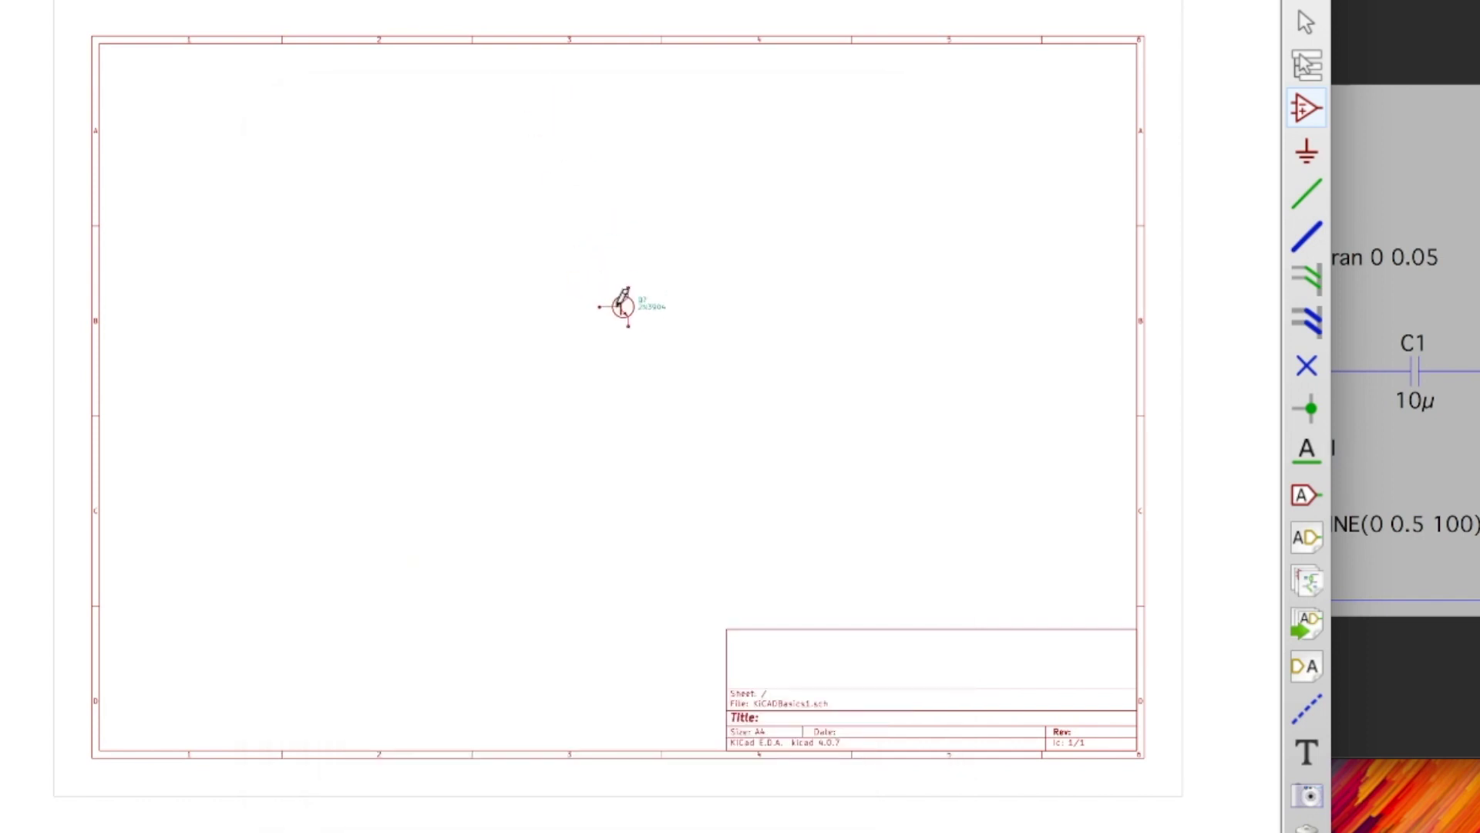
pyautogui.scroll(5, 623, 281)
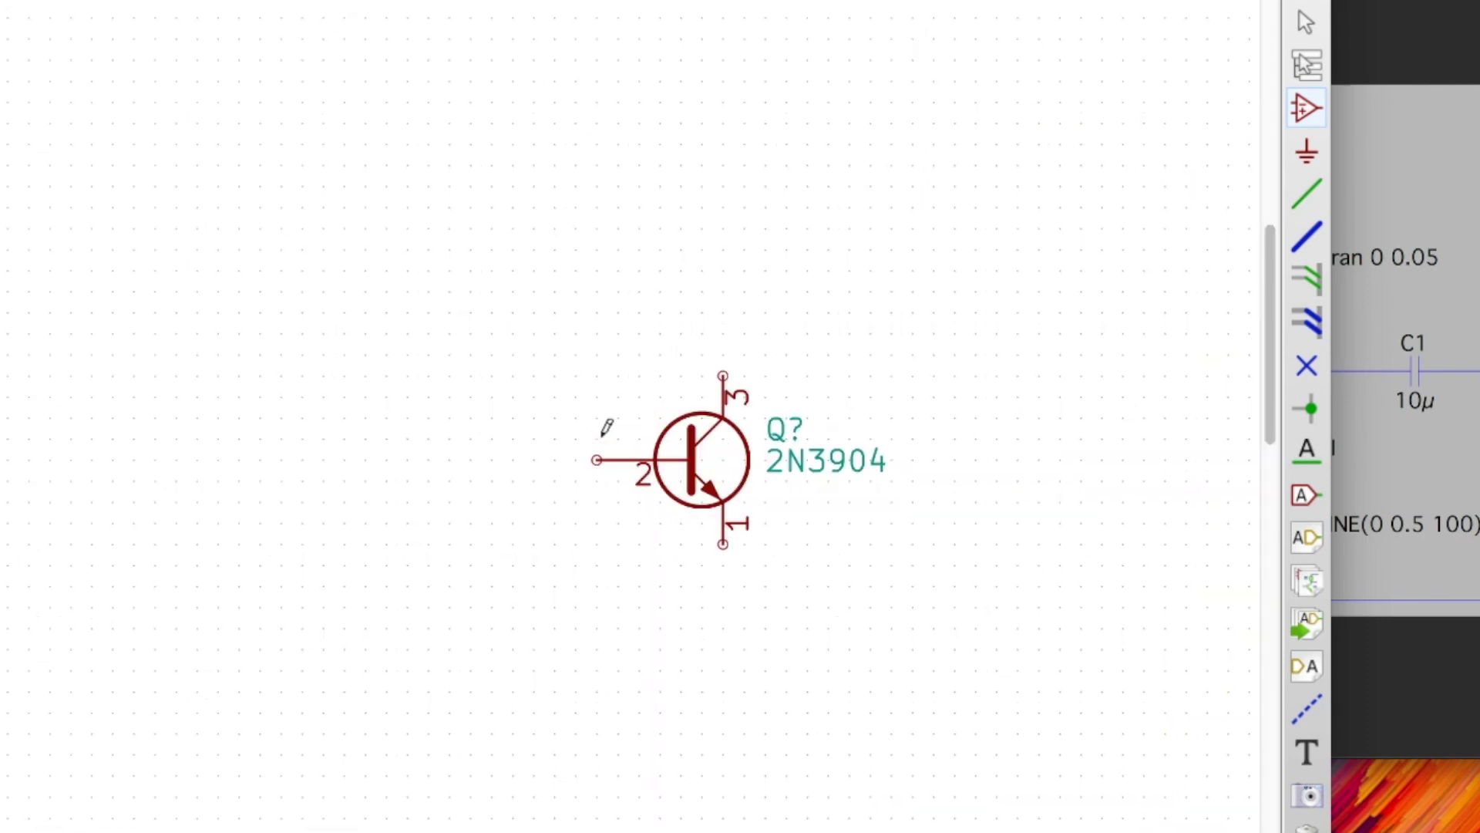
pyautogui.click(605, 424)
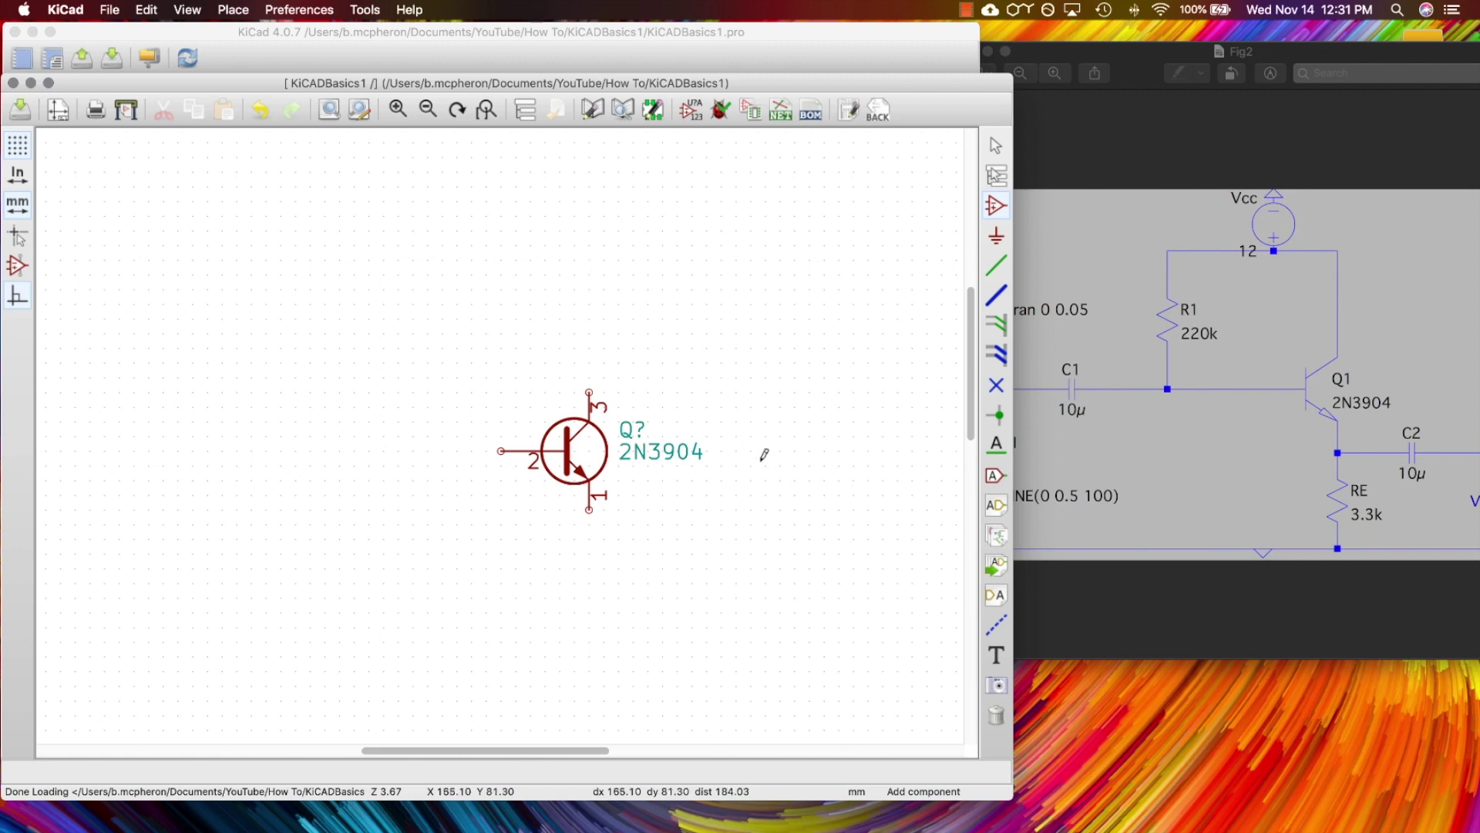
# Step: Place a polarised capacitor CP left of the transistor's base, rotated horizontally with its positive terminal facing away from the transistor
pyautogui.click(725, 397)
pyautogui.write('cp')
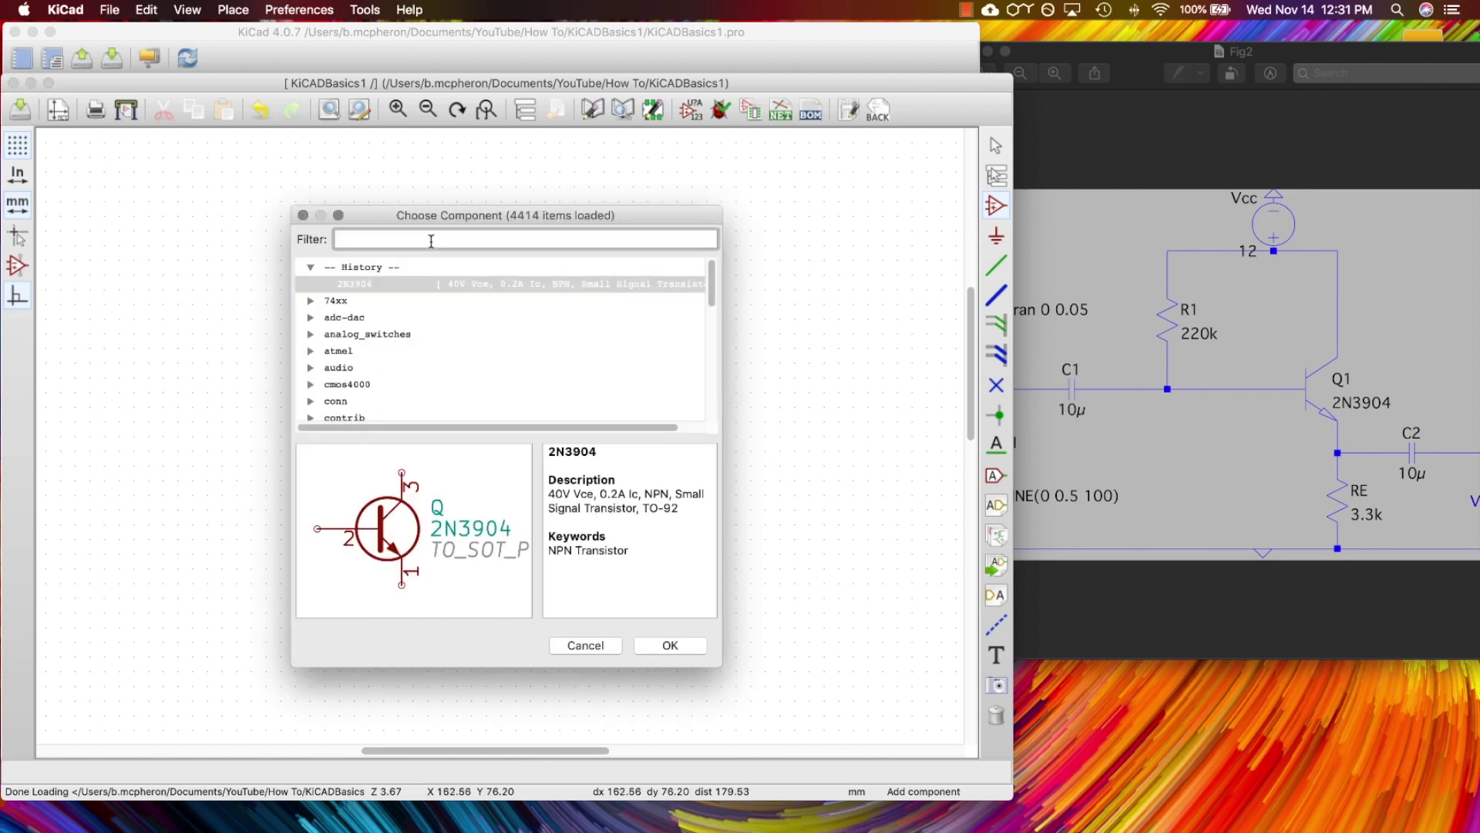
pyautogui.click(667, 640)
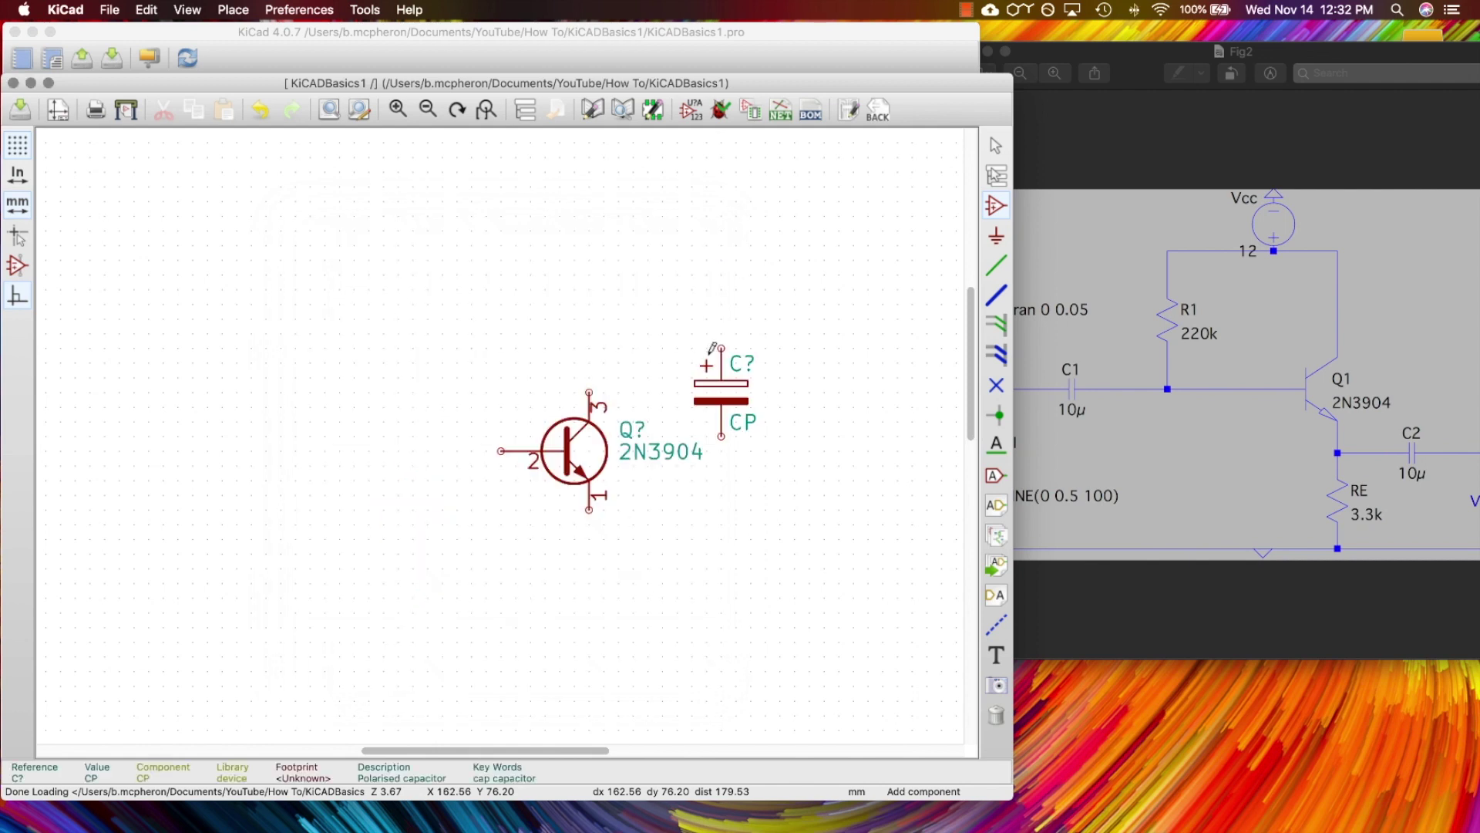
pyautogui.press('r')
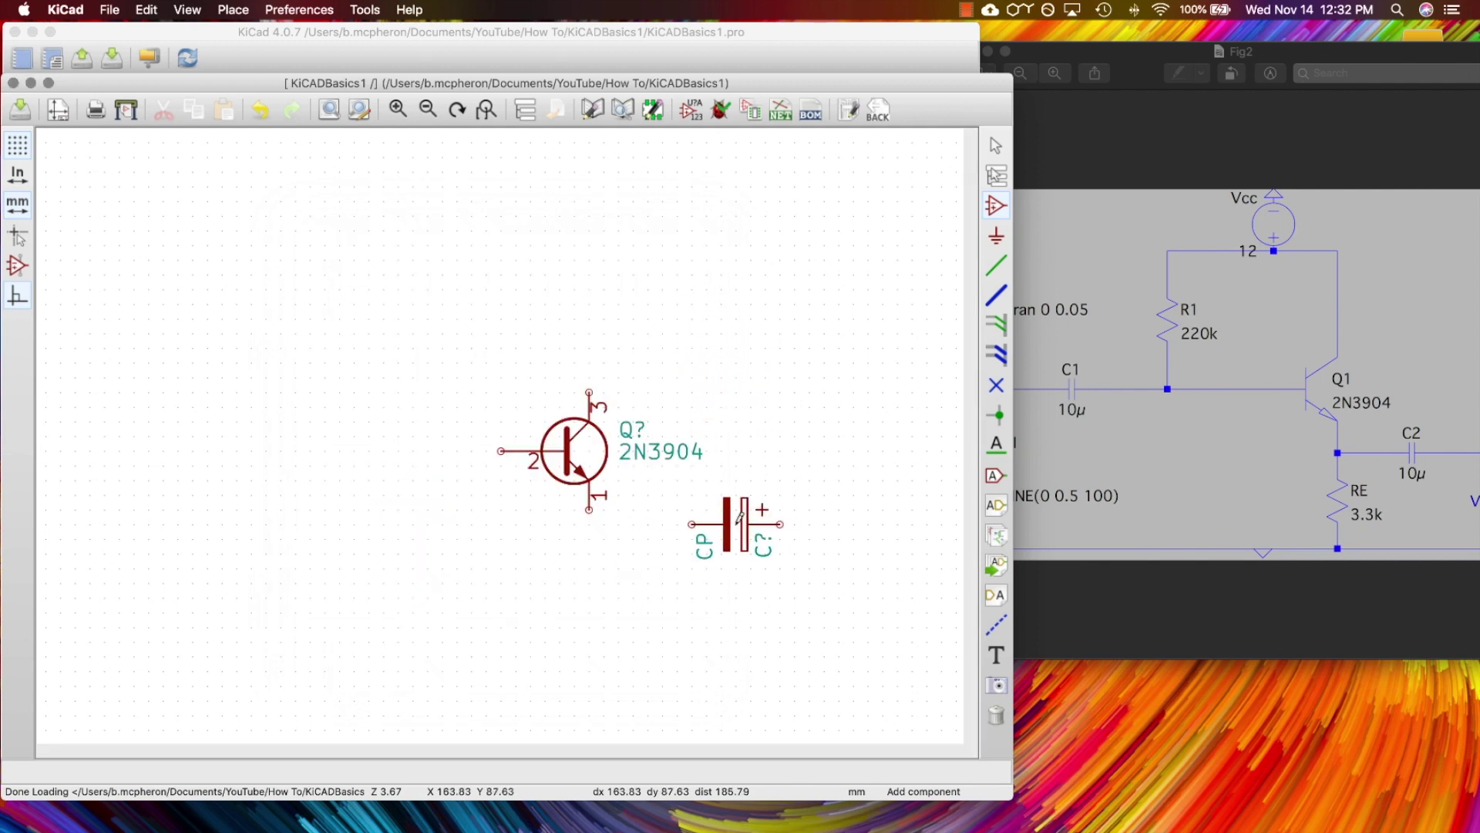
pyautogui.press('r')
pyautogui.press('r')
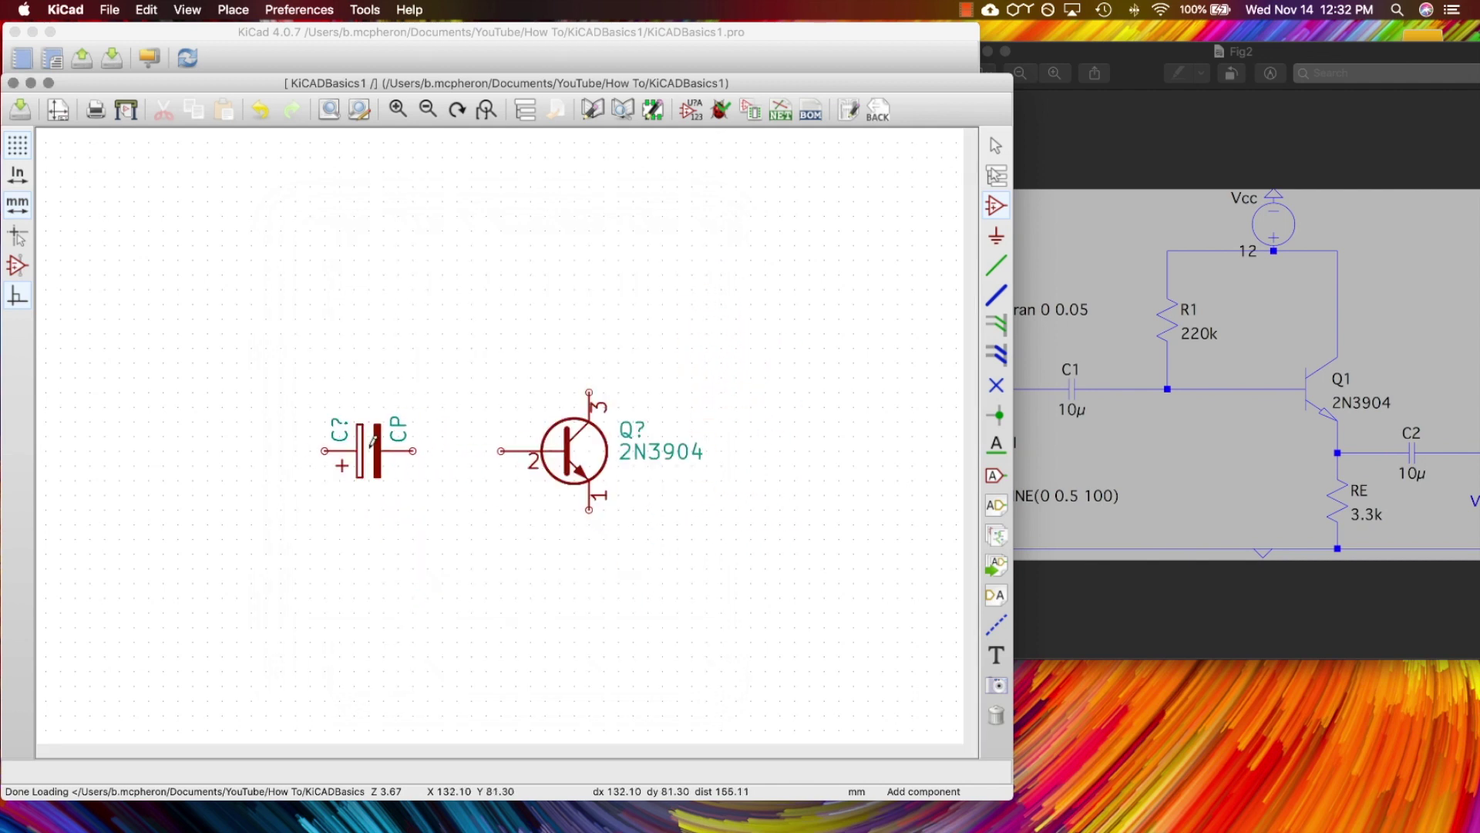
pyautogui.click(368, 450)
# Step: Copy the input capacitor and place the copy to the right of the transistor's emitter as the output capacitor
pyautogui.press('c')
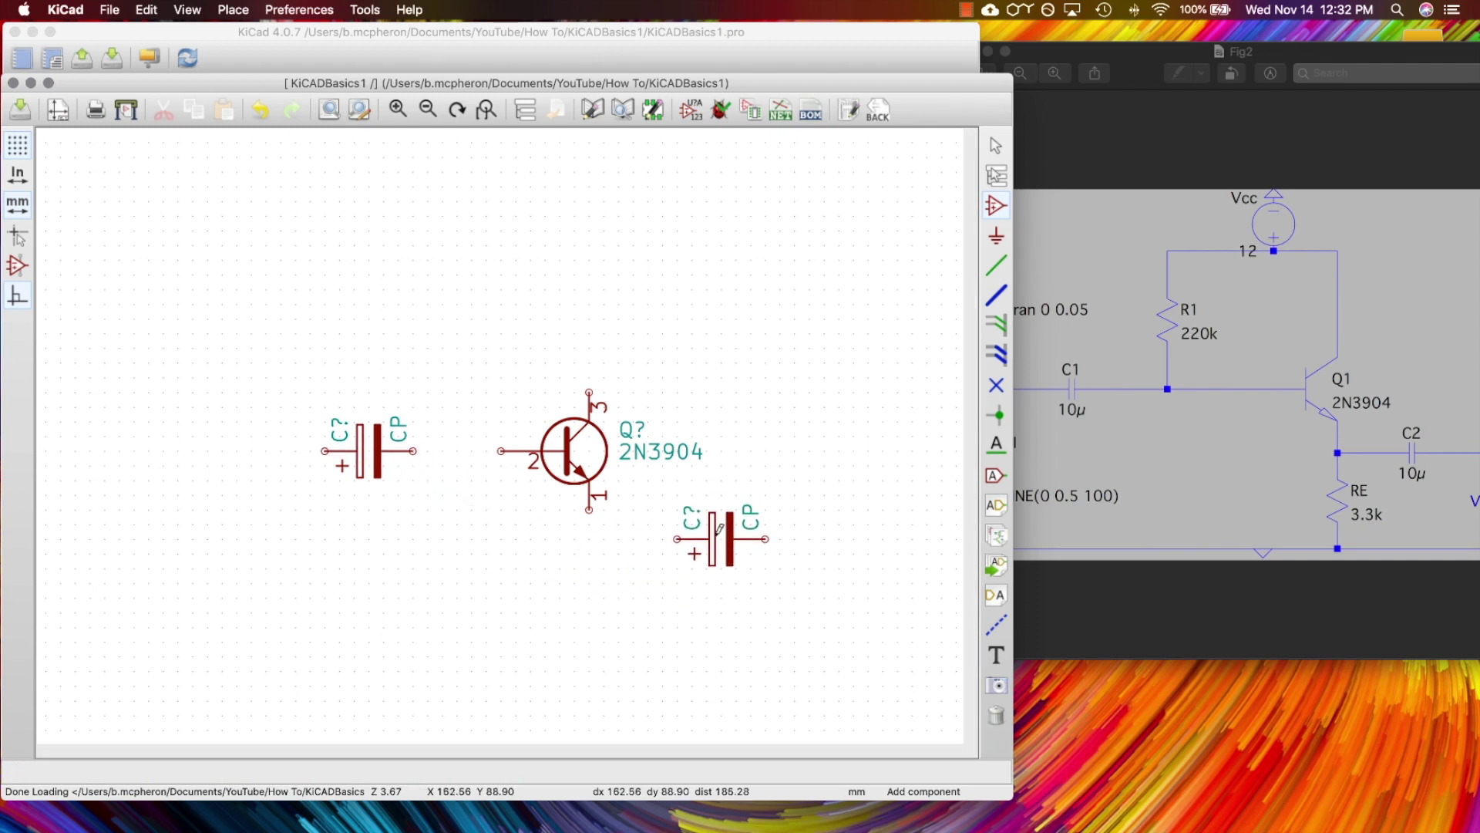
pyautogui.click(720, 515)
pyautogui.press('Escape')
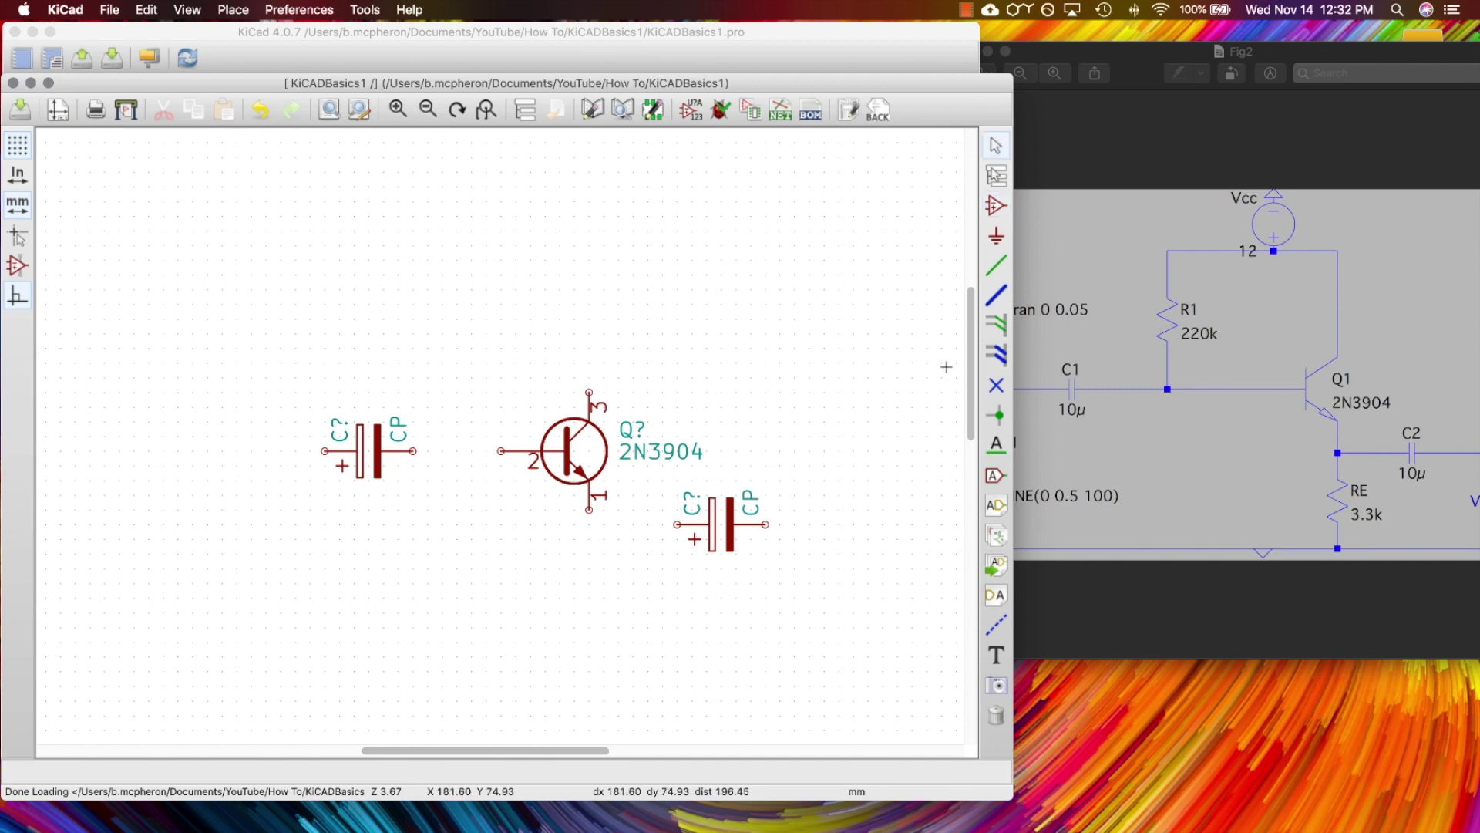
# Step: Find resistor R with the filter "resis", place it above the base line, and place a copy below the transistor's emitter
pyautogui.click(996, 206)
pyautogui.click(657, 331)
pyautogui.write('resis')
pyautogui.scroll(-4, 381, 330)
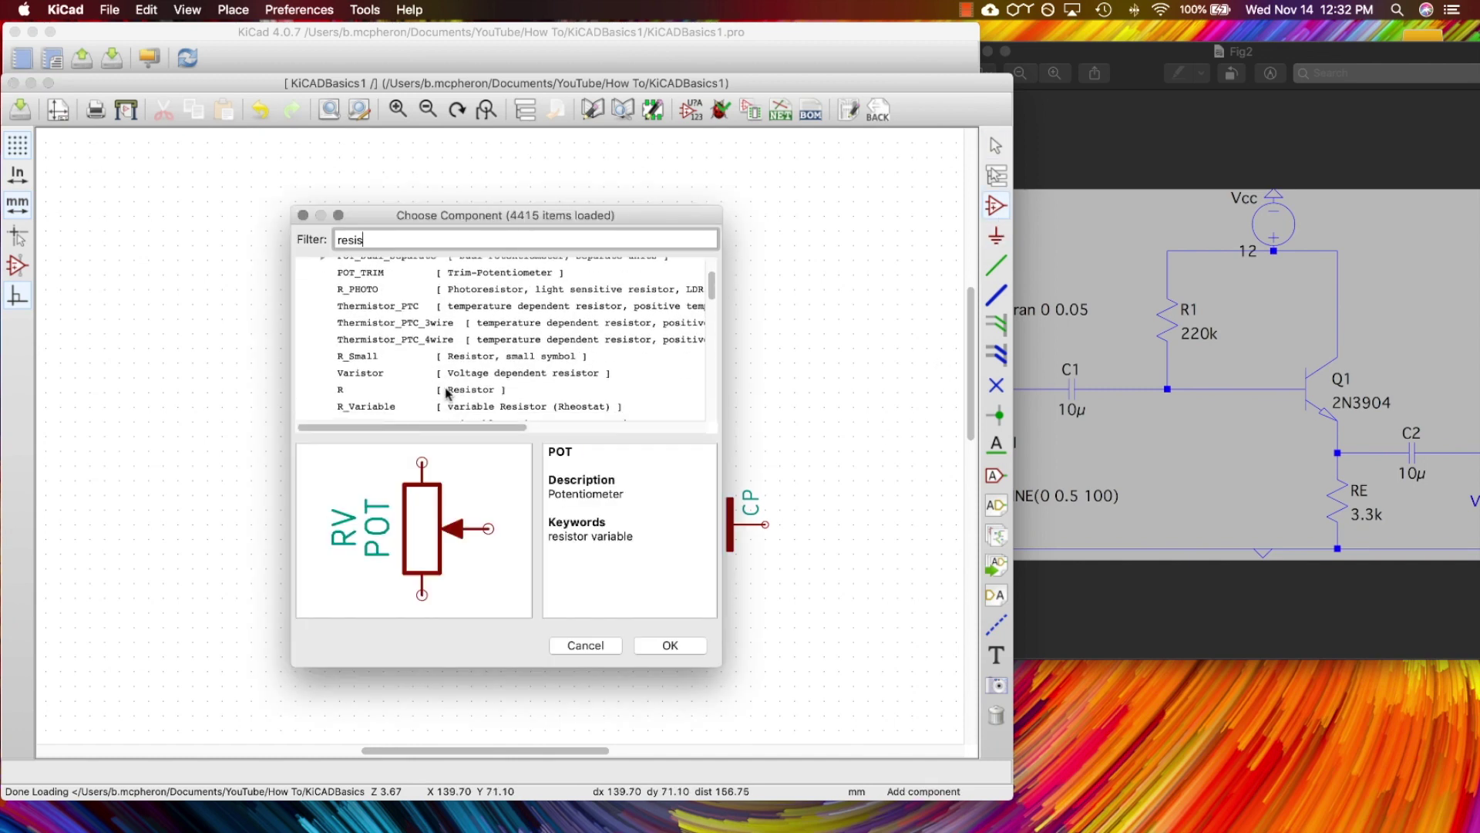
pyautogui.click(446, 391)
pyautogui.click(670, 645)
pyautogui.click(457, 362)
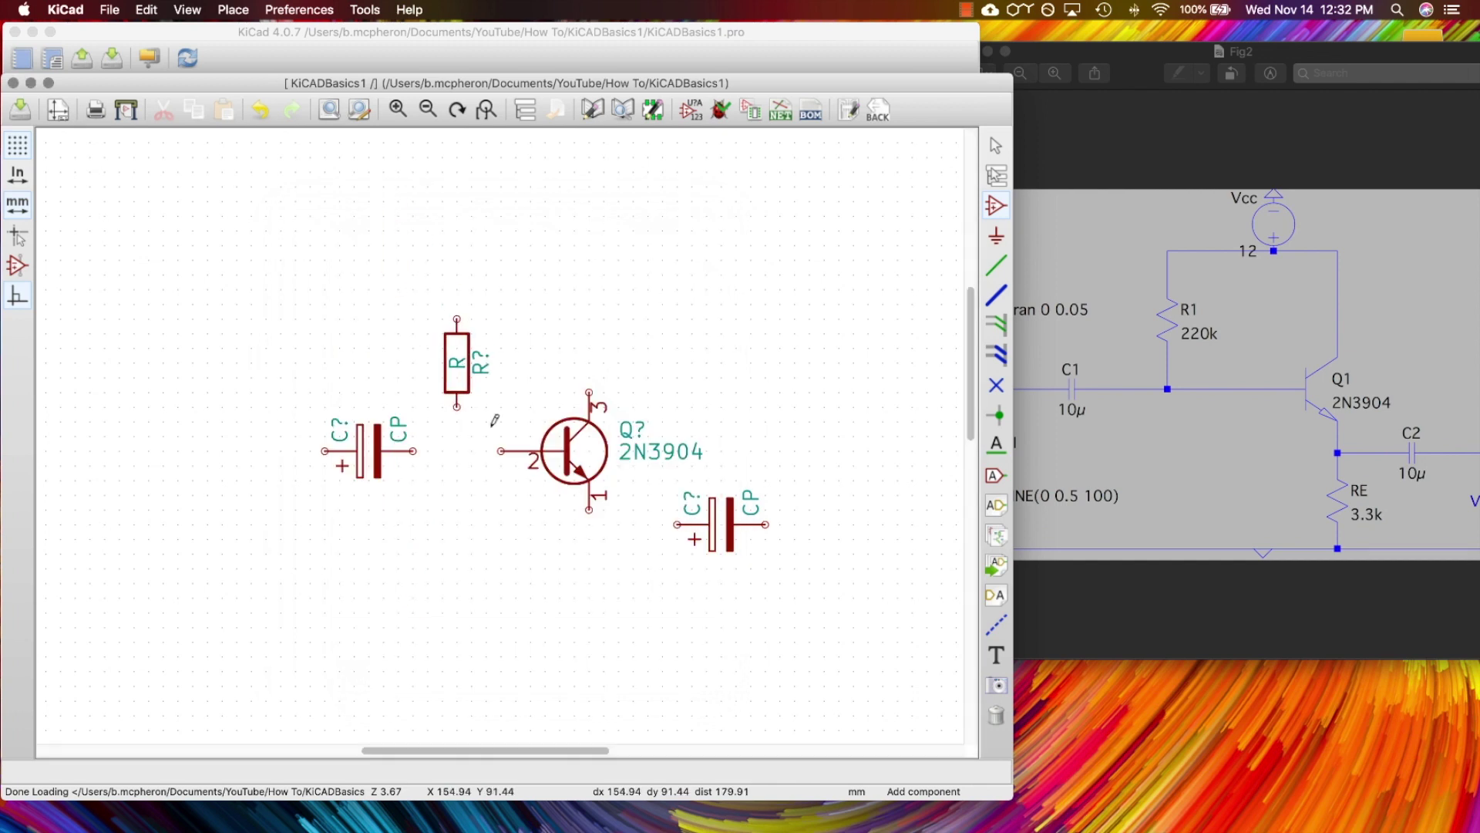
pyautogui.press('c')
pyautogui.click(589, 584)
# Step: Place a Conn_01x01 connector from the conn library on the free end of the output capacitor
pyautogui.click(804, 518)
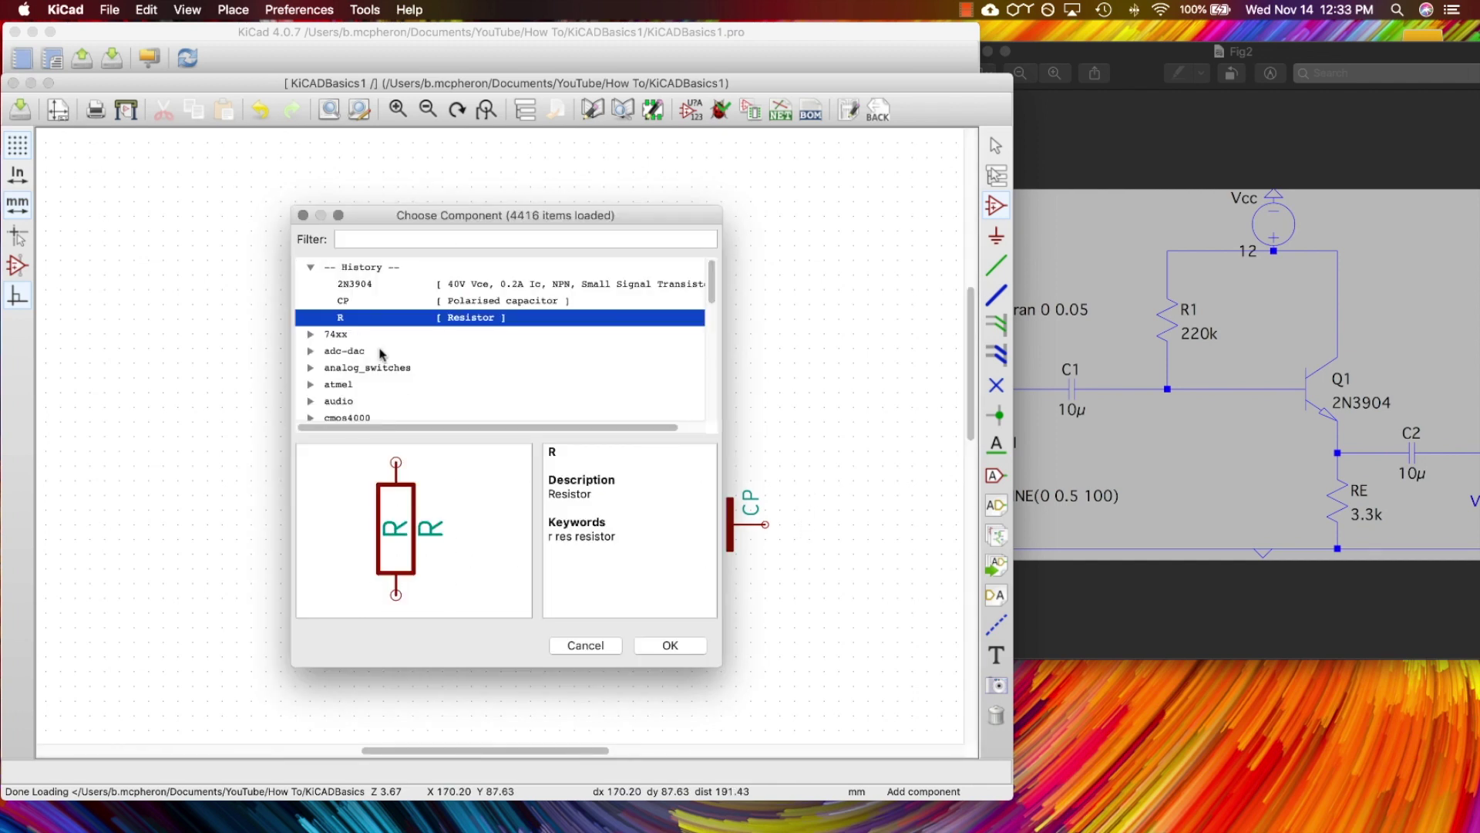
pyautogui.scroll(-5, 380, 354)
pyautogui.doubleClick(370, 330)
pyautogui.scroll(-10, 402, 378)
pyautogui.click(488, 324)
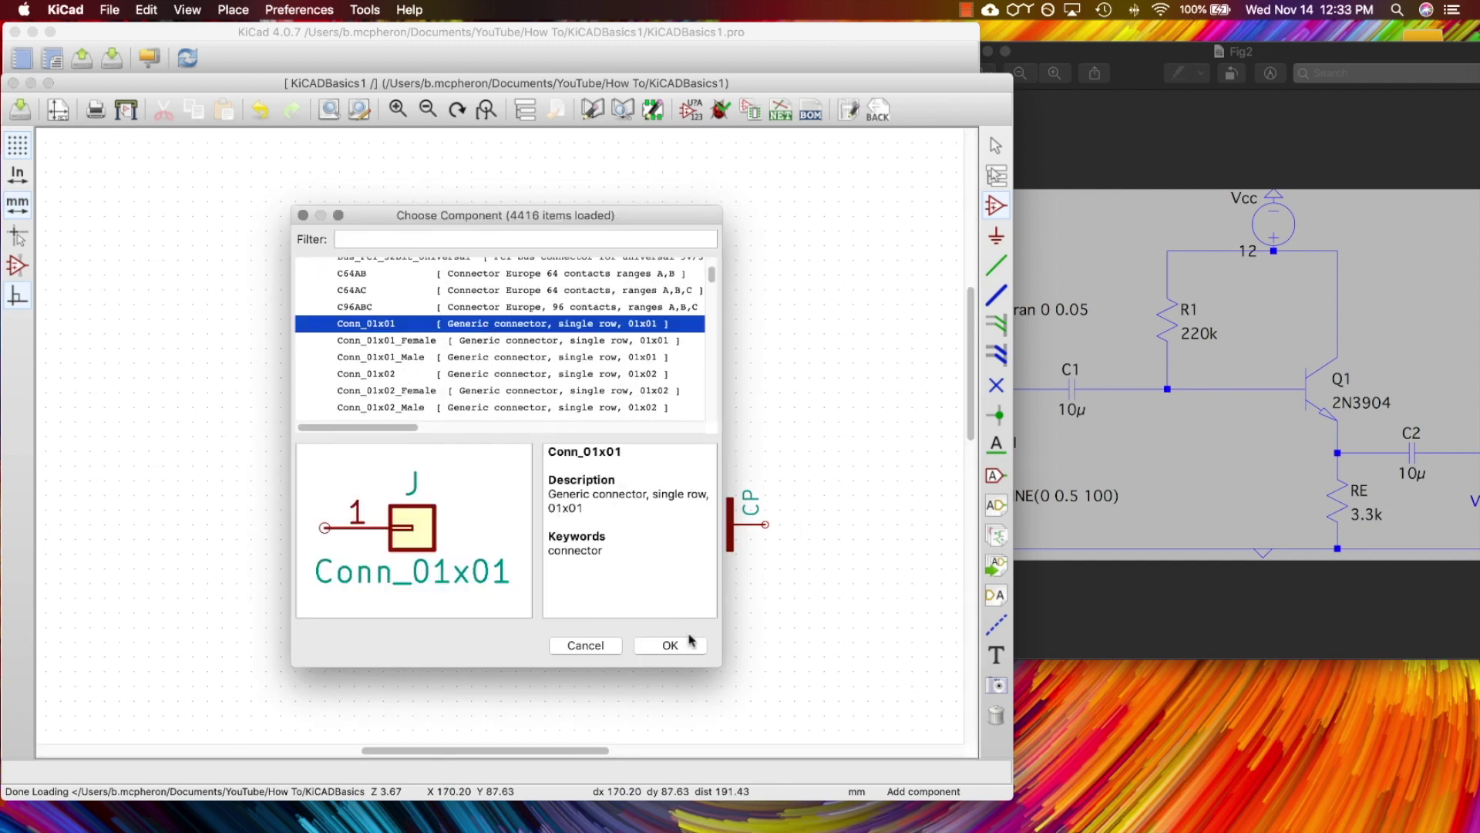
pyautogui.click(670, 646)
pyautogui.click(824, 525)
# Step: Copy the Conn_01x01 connector to the lower resistor's bottom end, the input capacitor and the ground area, rotating the last two 180 degrees
pyautogui.press('c')
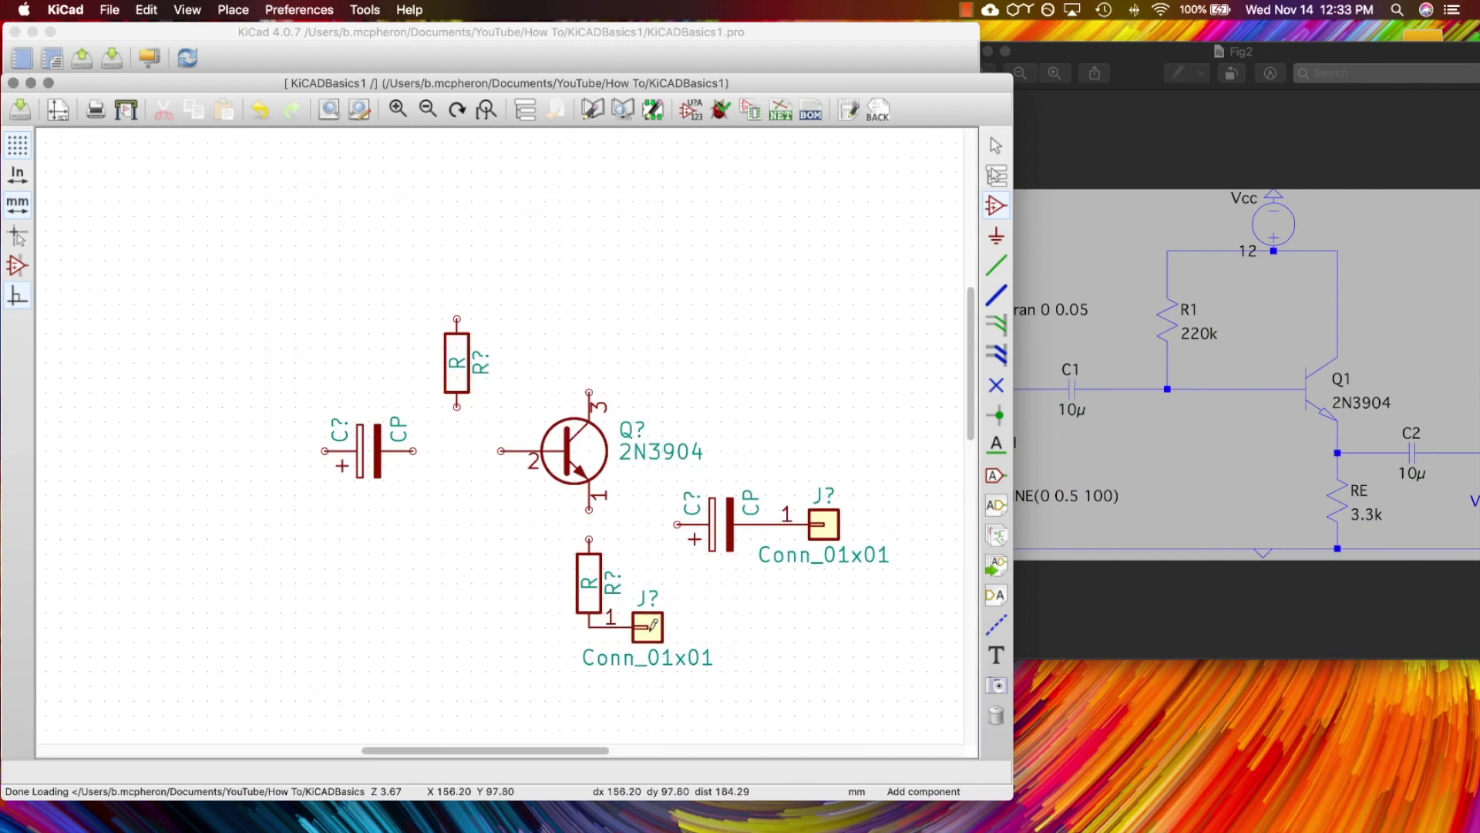
pyautogui.press('r')
pyautogui.press('r')
pyautogui.click(266, 450)
pyautogui.press('c')
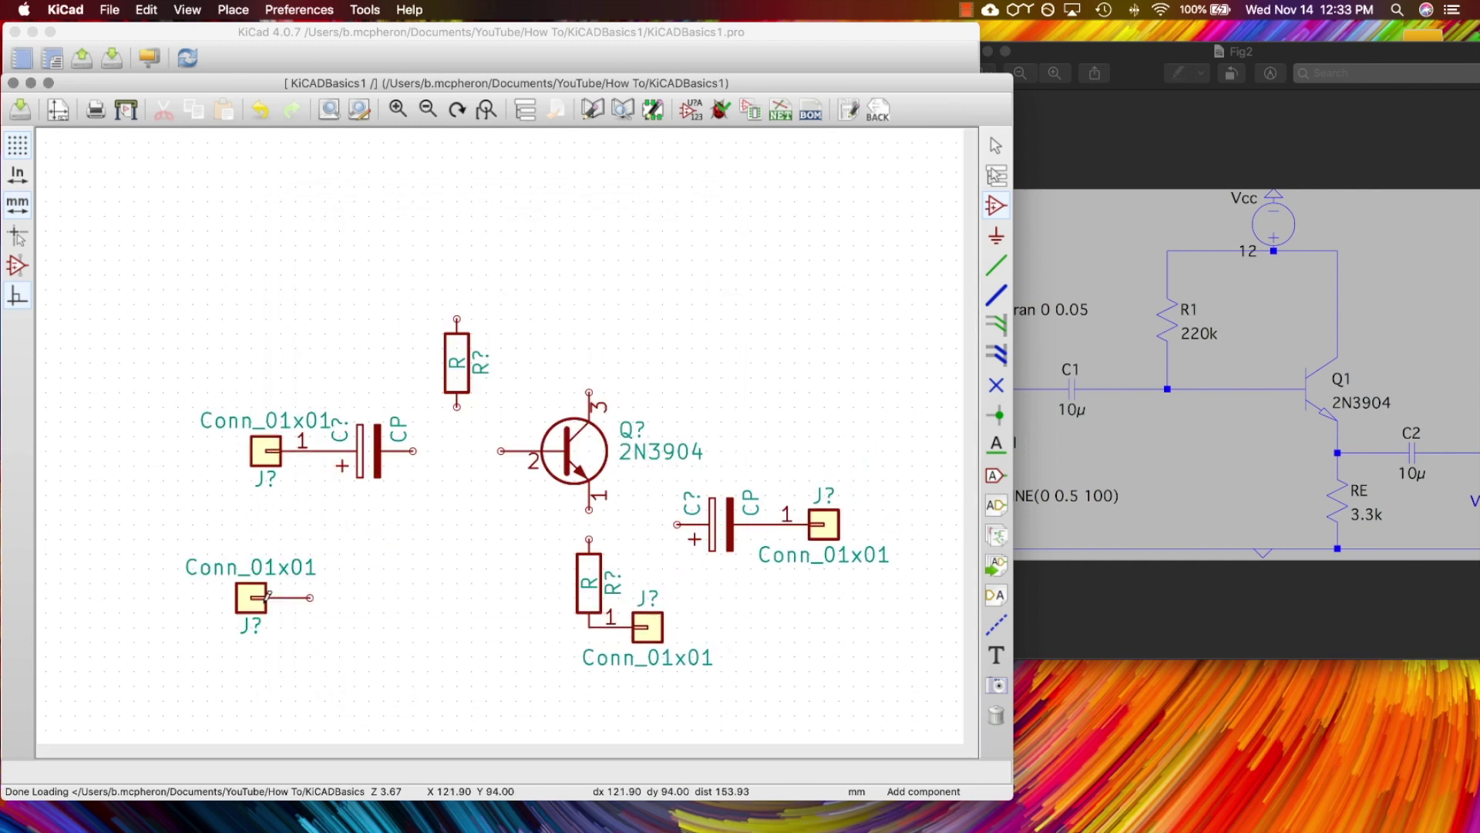
pyautogui.click(487, 626)
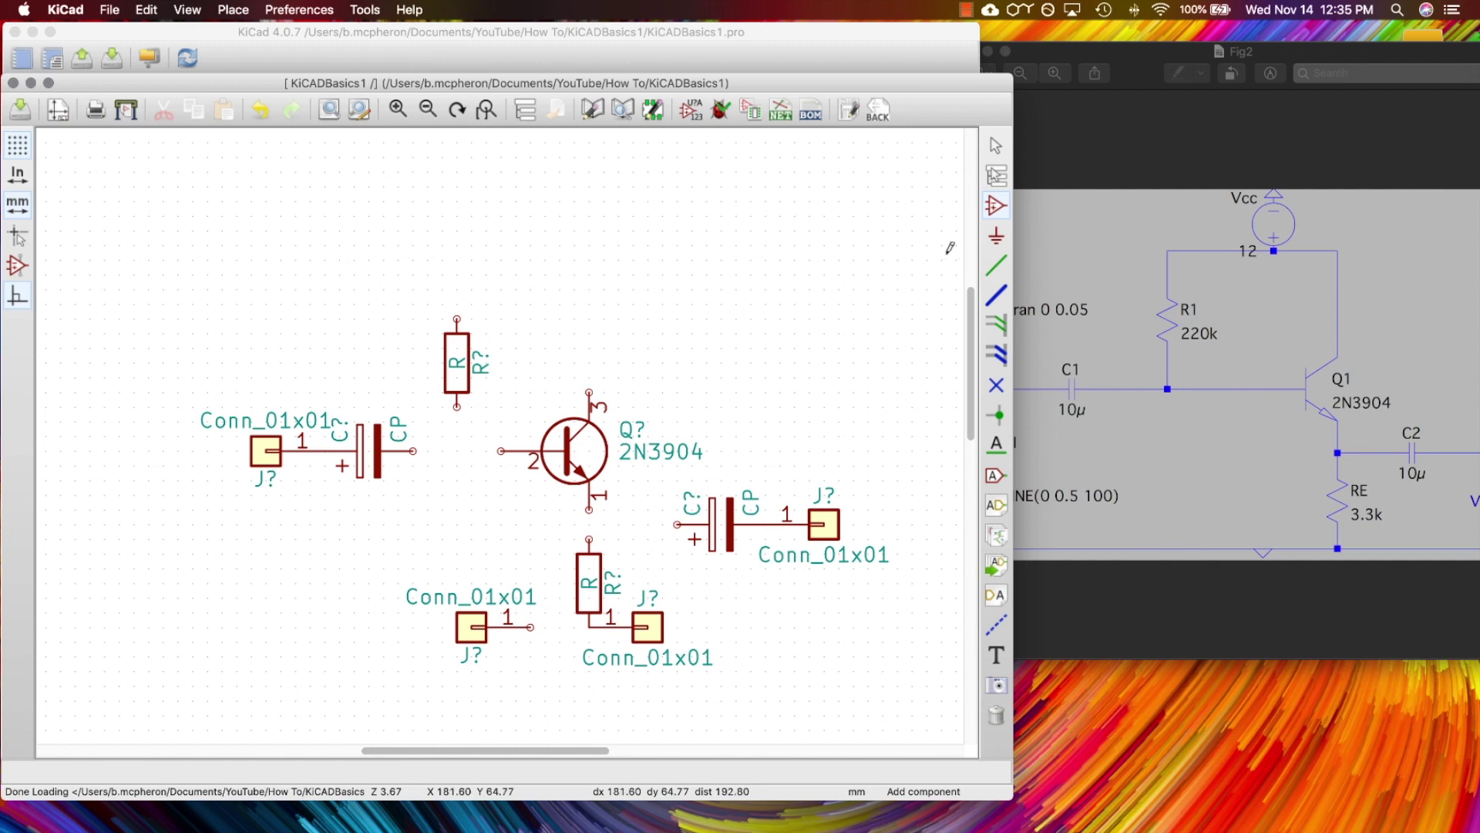
# Step: Place a +12V power symbol on the upper end of the base resistor
pyautogui.click(996, 235)
pyautogui.click(461, 302)
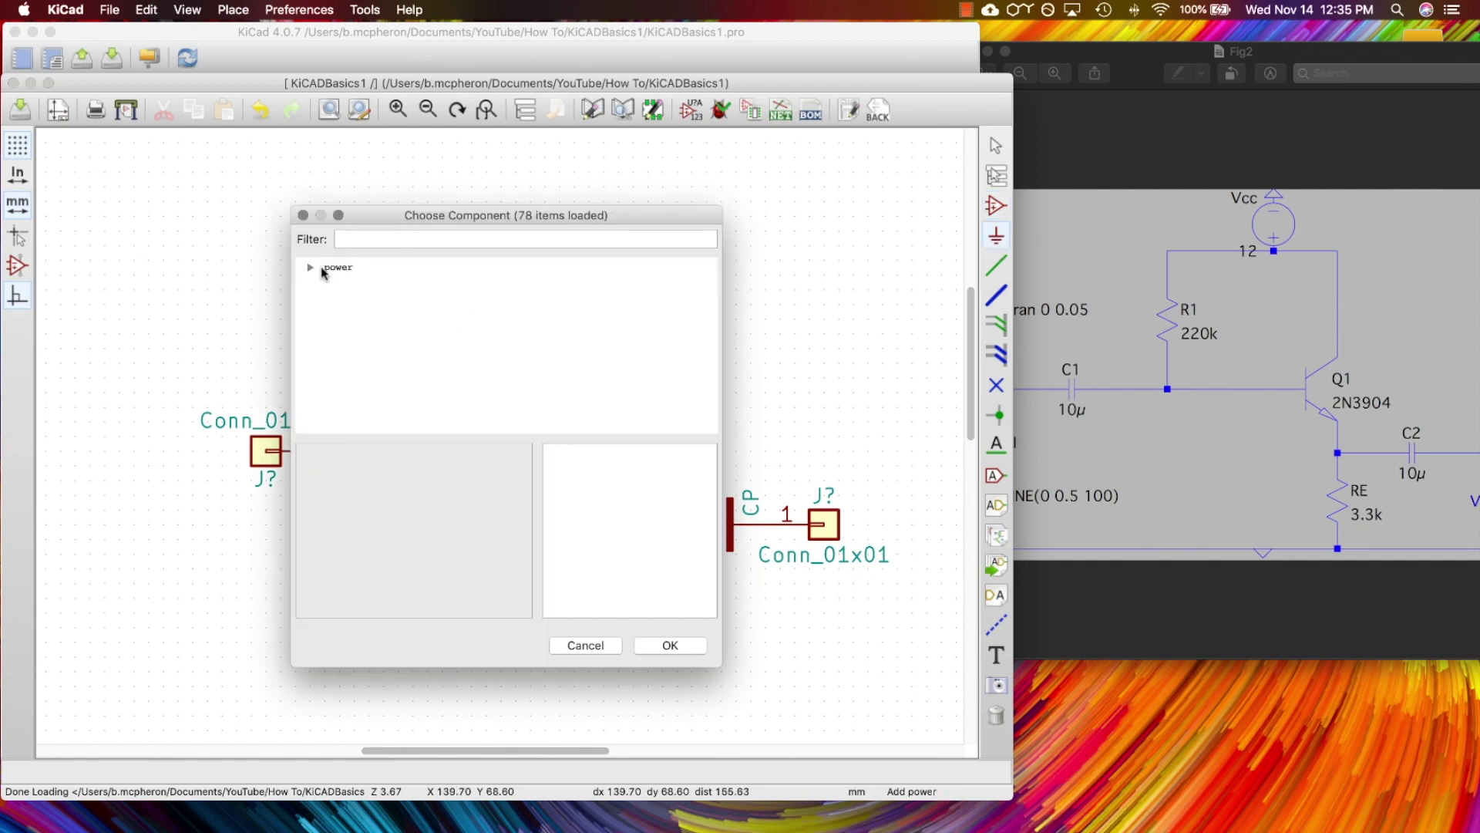
pyautogui.click(311, 267)
pyautogui.click(359, 341)
pyautogui.click(668, 644)
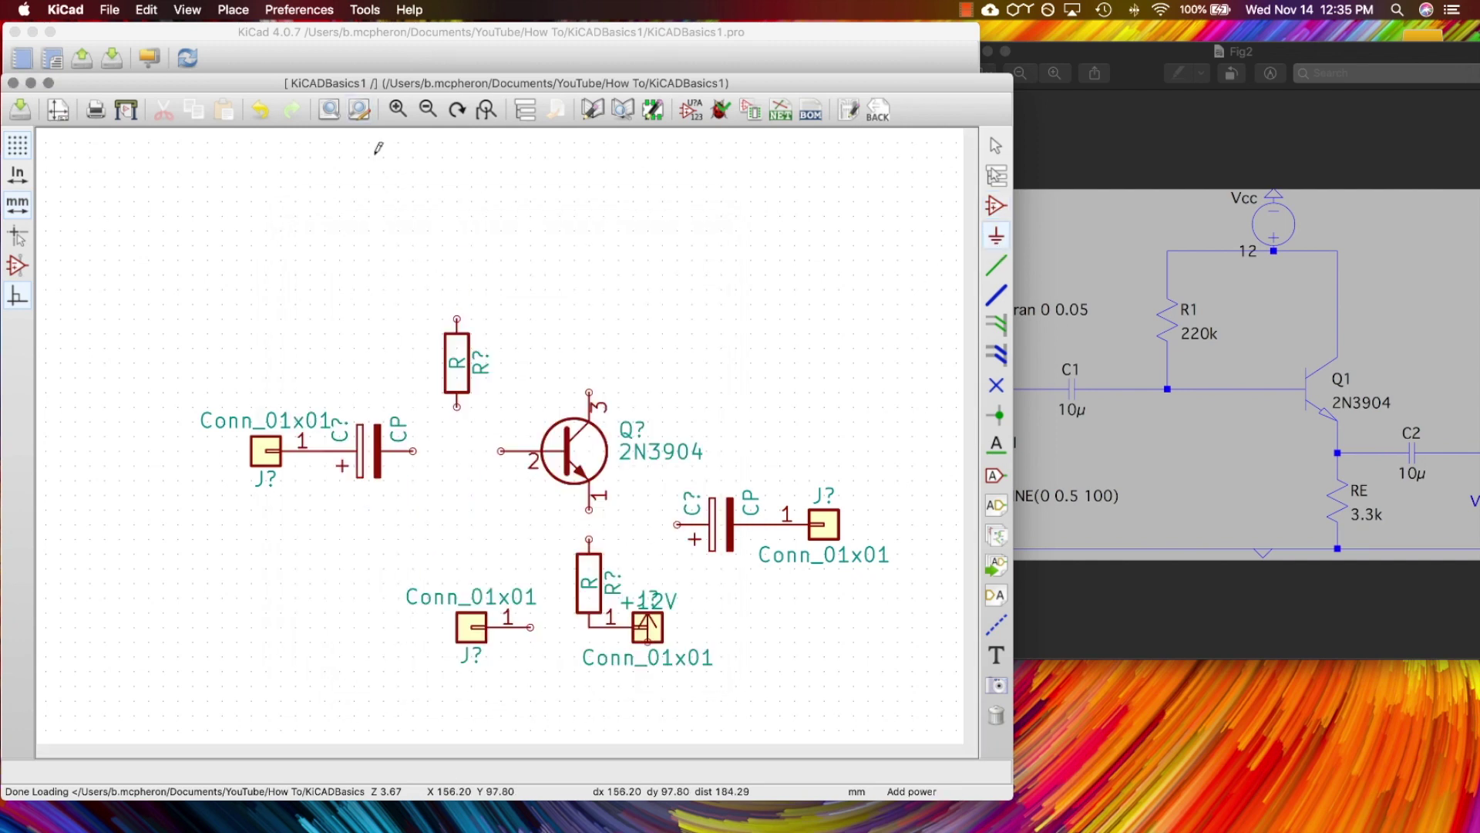
pyautogui.click(458, 317)
# Step: Place a GND power symbol between the ground connector and the lower end of the emitter resistor
pyautogui.click(556, 661)
pyautogui.click(313, 301)
pyautogui.scroll(-10, 374, 370)
pyautogui.click(372, 387)
pyautogui.click(669, 644)
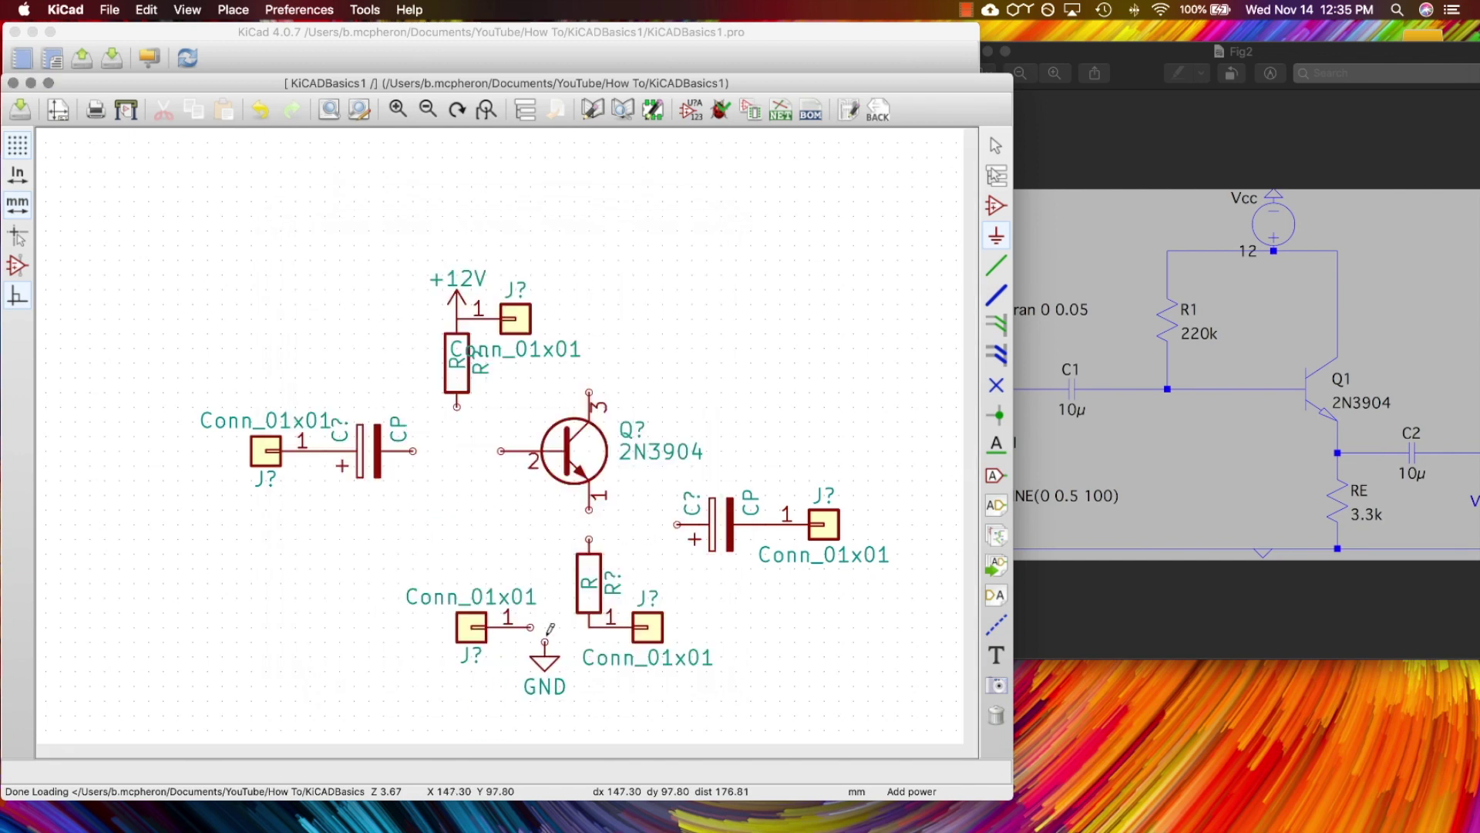
pyautogui.click(546, 628)
# Step: Wire the input capacitor, the upper resistor's lower end and the transistor's base together at one junction
pyautogui.click(996, 265)
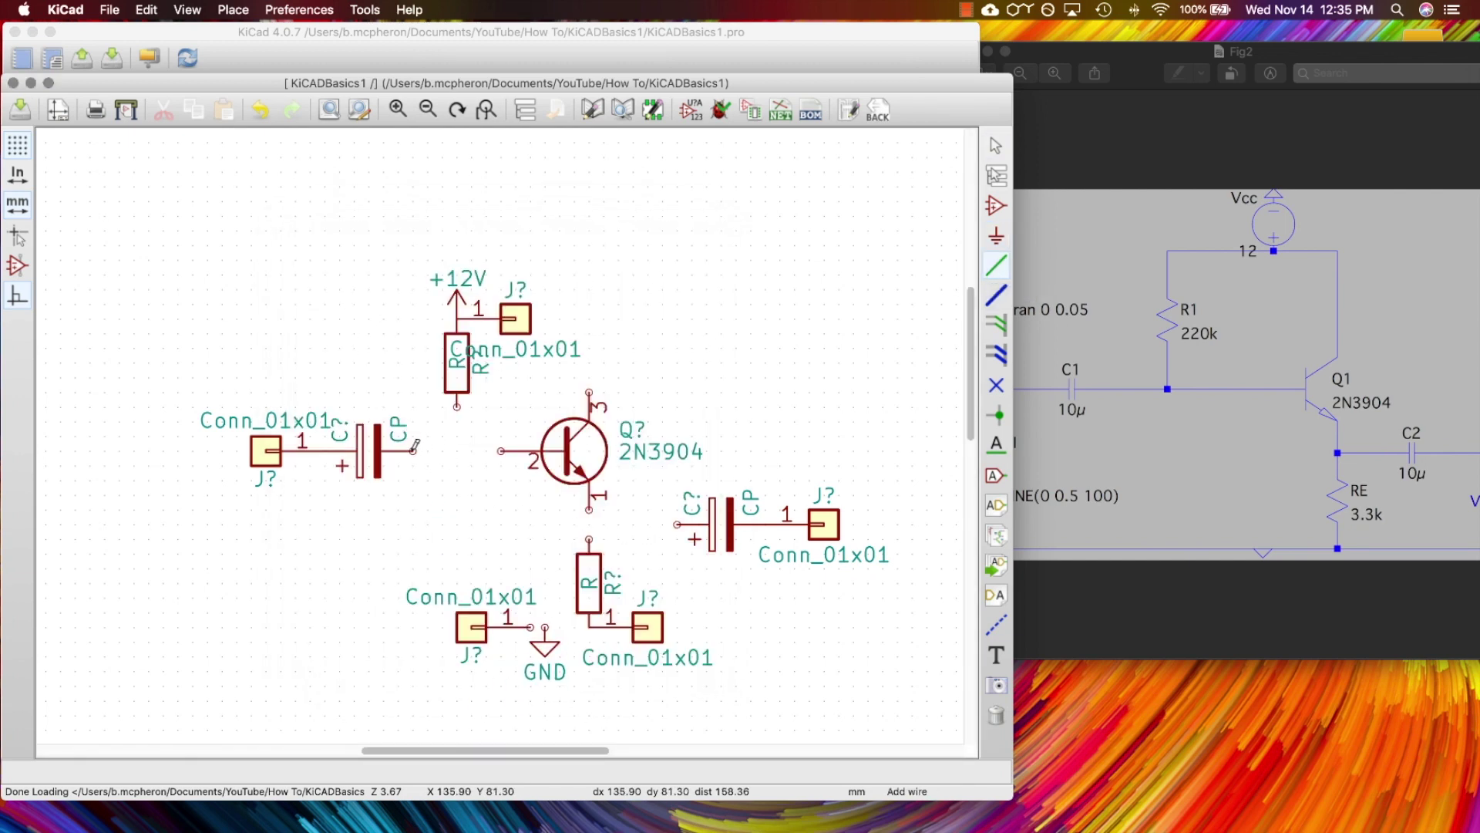
pyautogui.click(412, 451)
pyautogui.click(457, 407)
pyautogui.click(501, 451)
pyautogui.click(457, 451)
# Step: Wire the transistor's collector up and over to the +12V connector line at the top of the base resistor
pyautogui.click(589, 393)
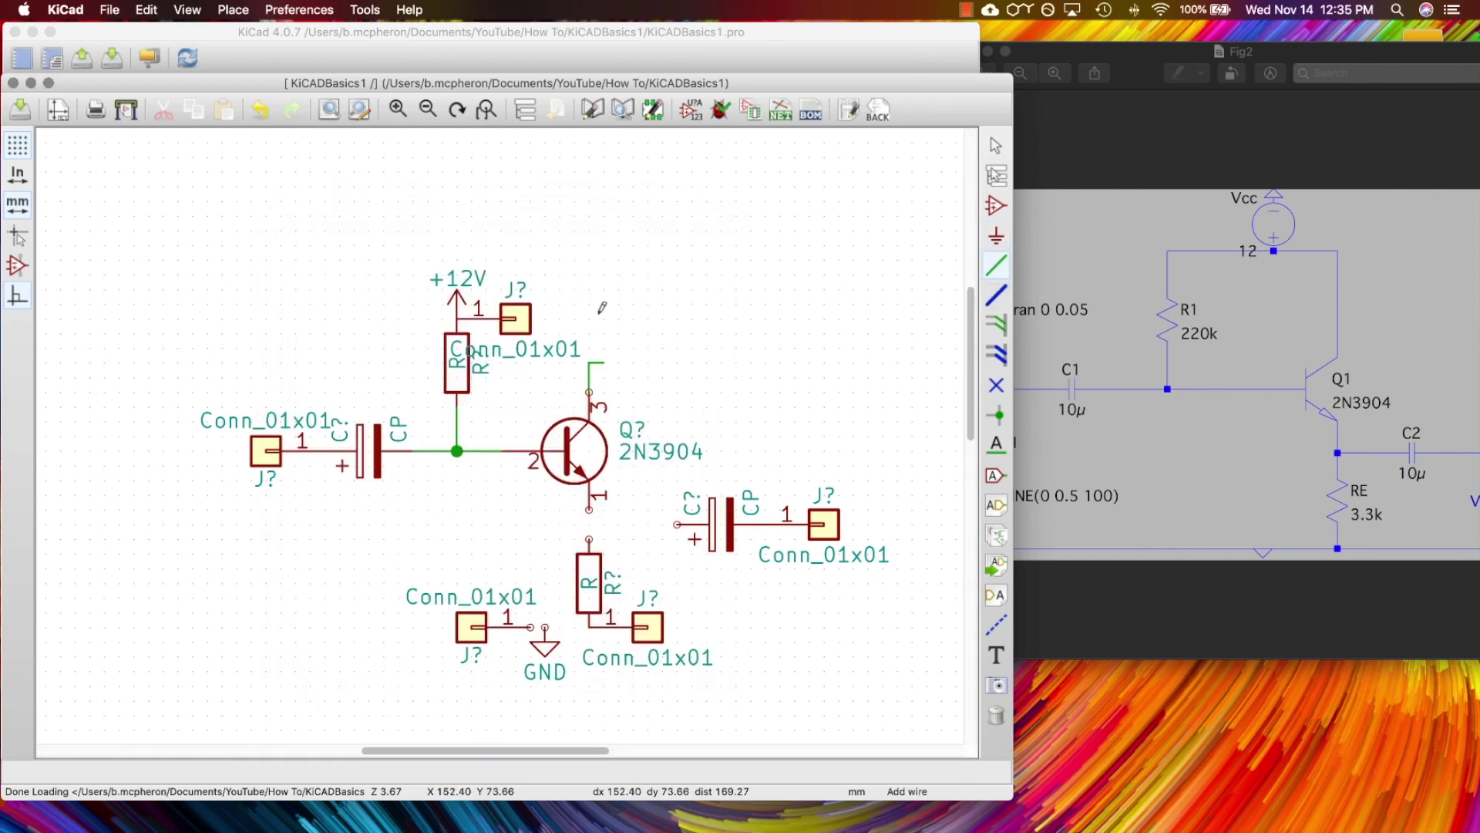
pyautogui.click(487, 260)
pyautogui.doubleClick(487, 318)
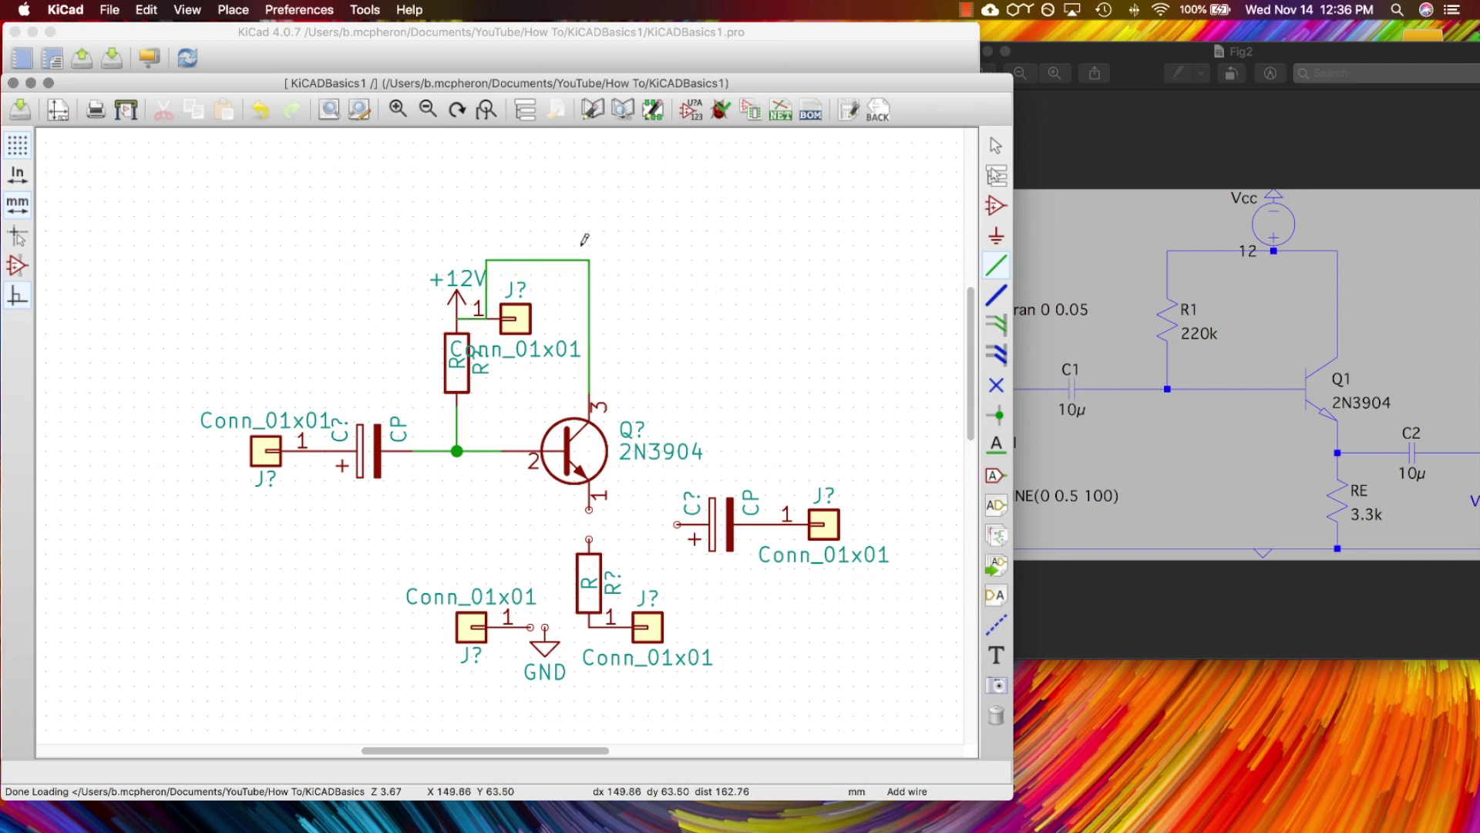
# Step: Wire the transistor's emitter to the emitter resistor's upper end and the ground connector through GND to the resistor's lower end
pyautogui.click(590, 510)
pyautogui.click(589, 539)
pyautogui.click(531, 627)
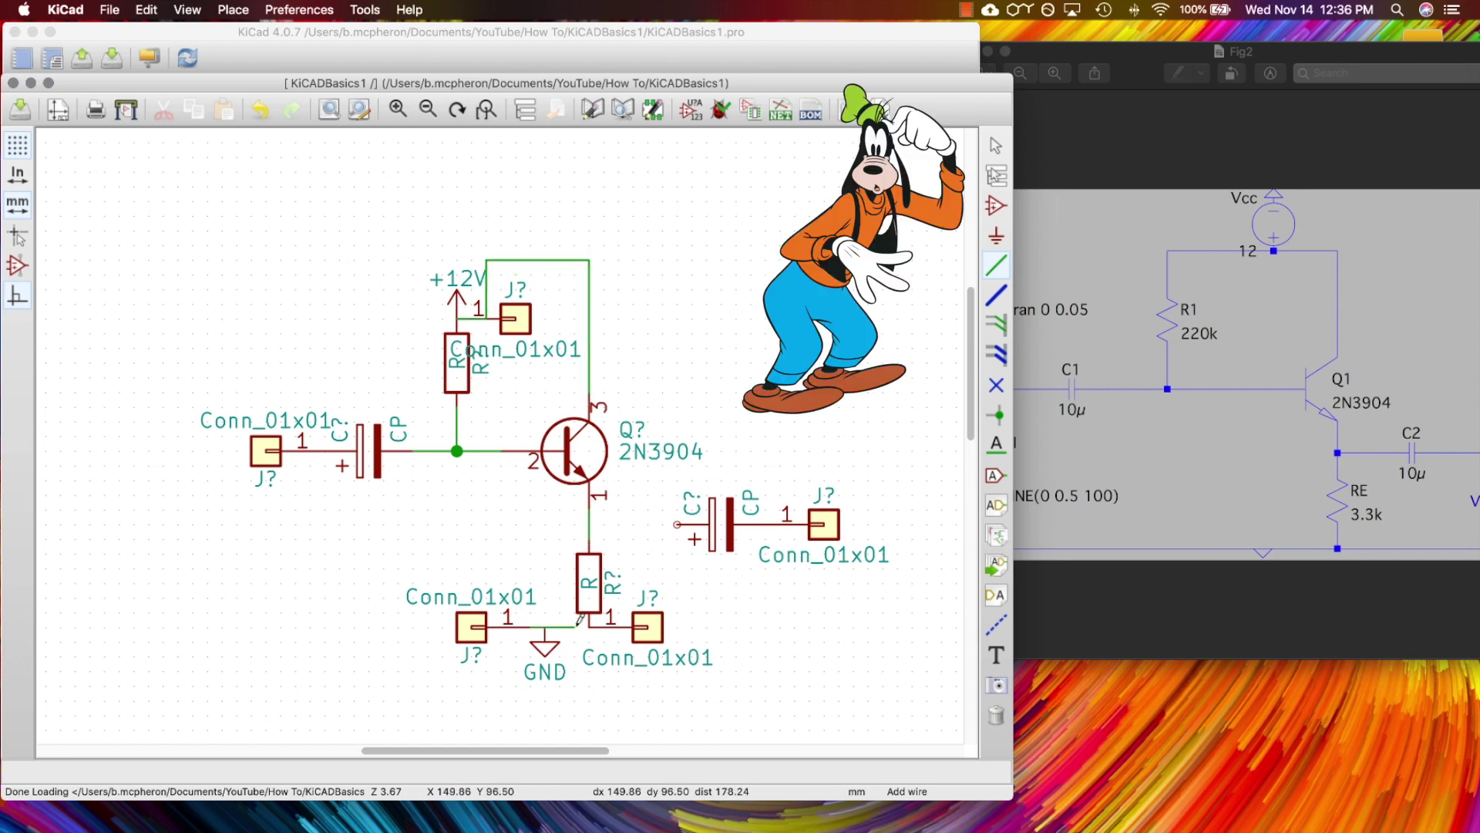
pyautogui.click(589, 627)
# Step: Wire the output capacitor's positive side to the junction between the emitter and the emitter resistor
pyautogui.click(677, 524)
pyautogui.click(589, 524)
pyautogui.press('Escape')
# Step: Set the input capacitor's value to 10u
pyautogui.rightClick(393, 430)
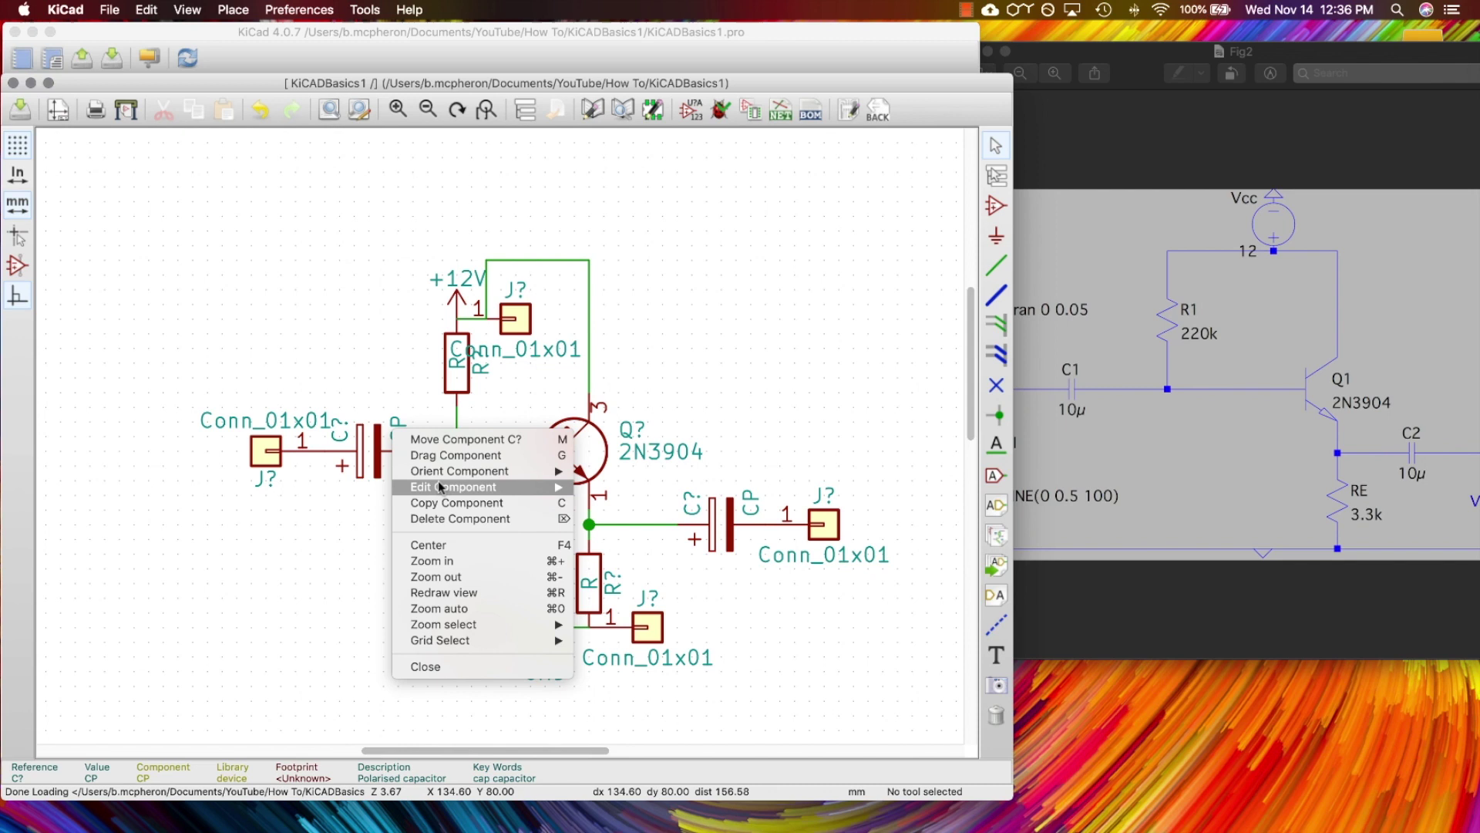
pyautogui.moveTo(438, 481)
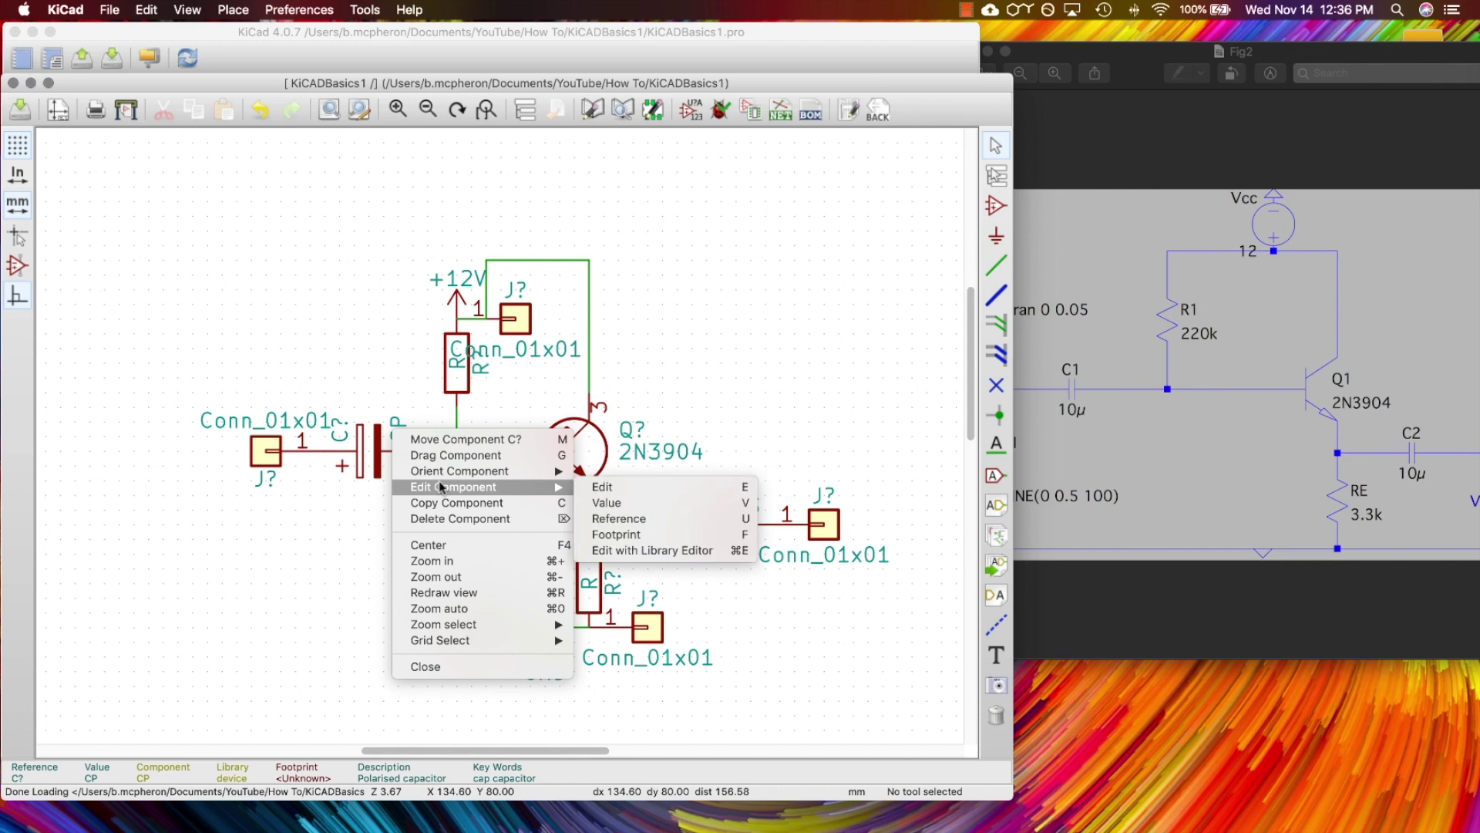
pyautogui.click(621, 501)
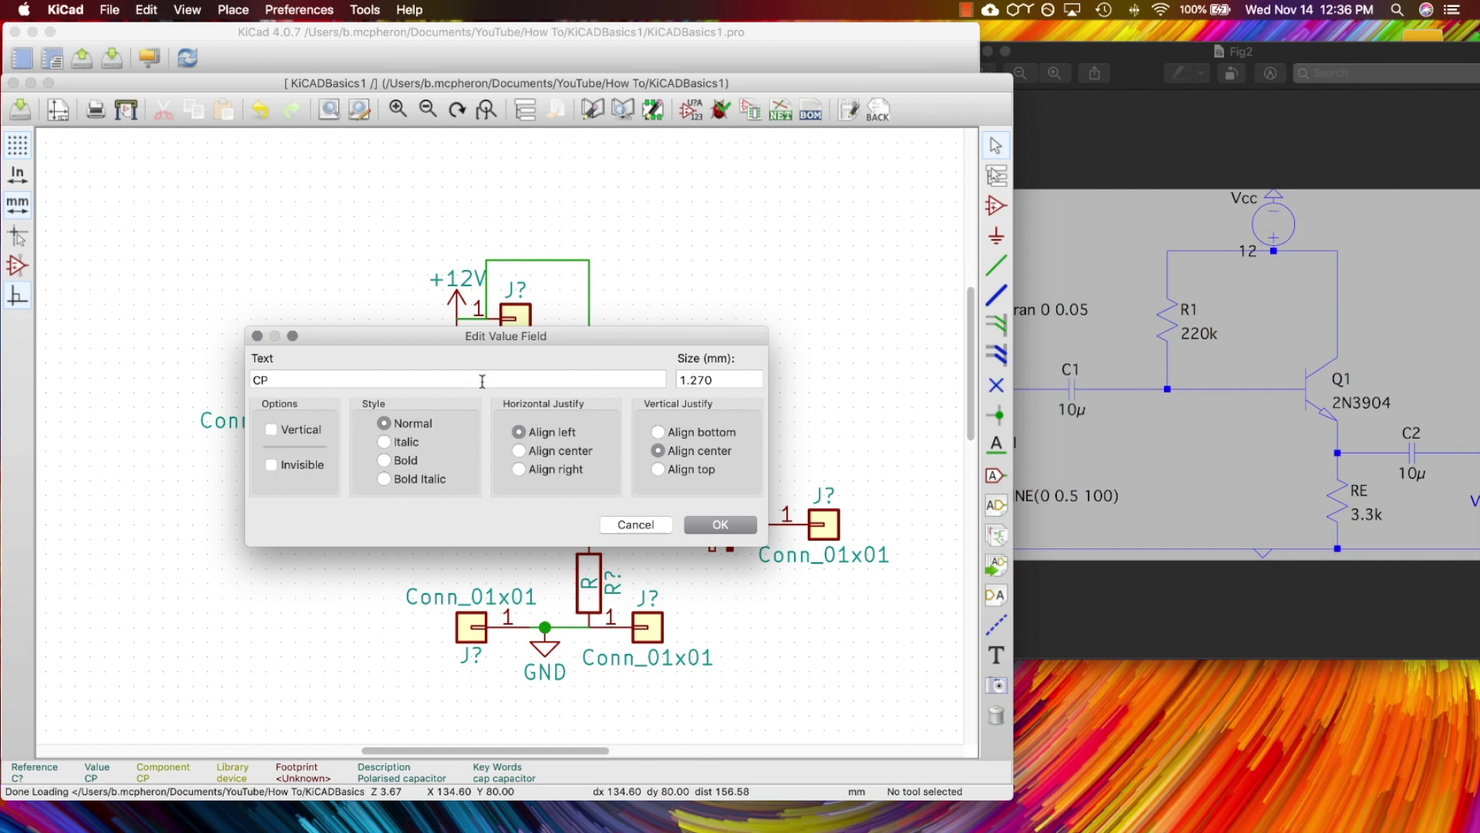
pyautogui.moveTo(486, 379); pyautogui.dragTo(240, 379)
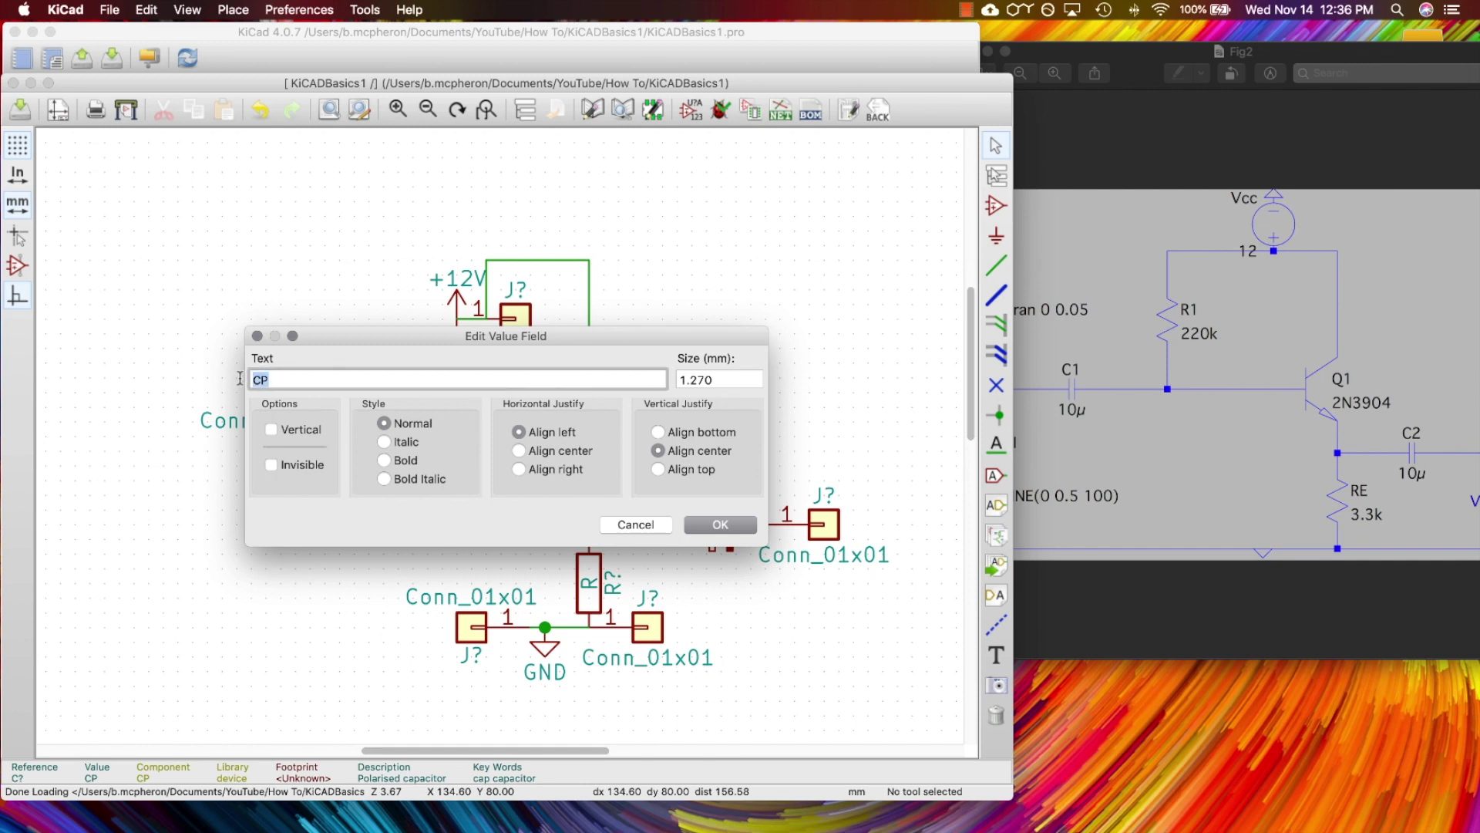
pyautogui.write('10u')
pyautogui.press('Return')
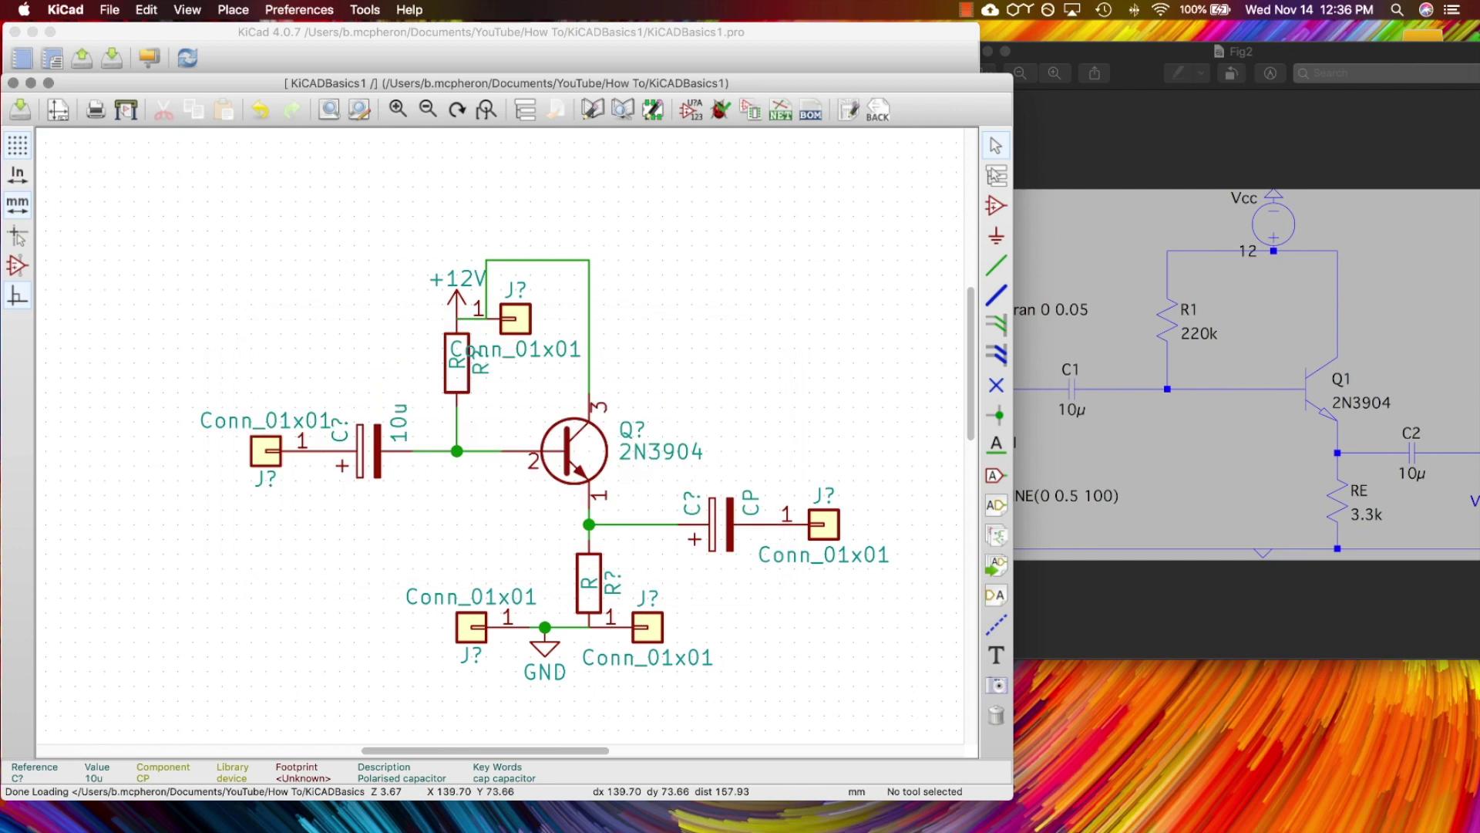
# Step: Set the base resistor's value to 220k, the emitter resistor's to 3.3k and the output capacitor's to 10u
pyautogui.press('v')
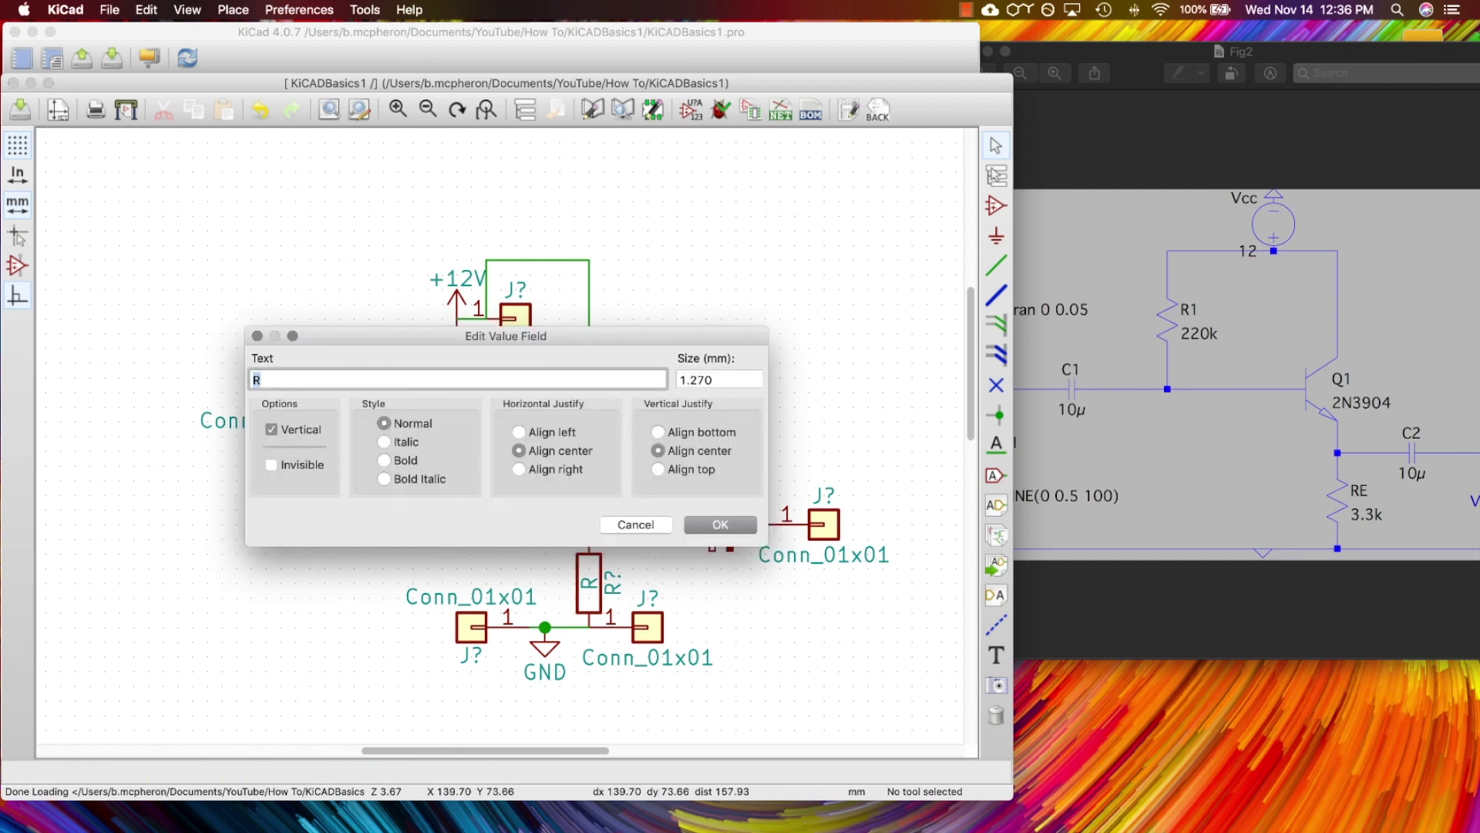
pyautogui.write('3.3k')
pyautogui.press('Return')
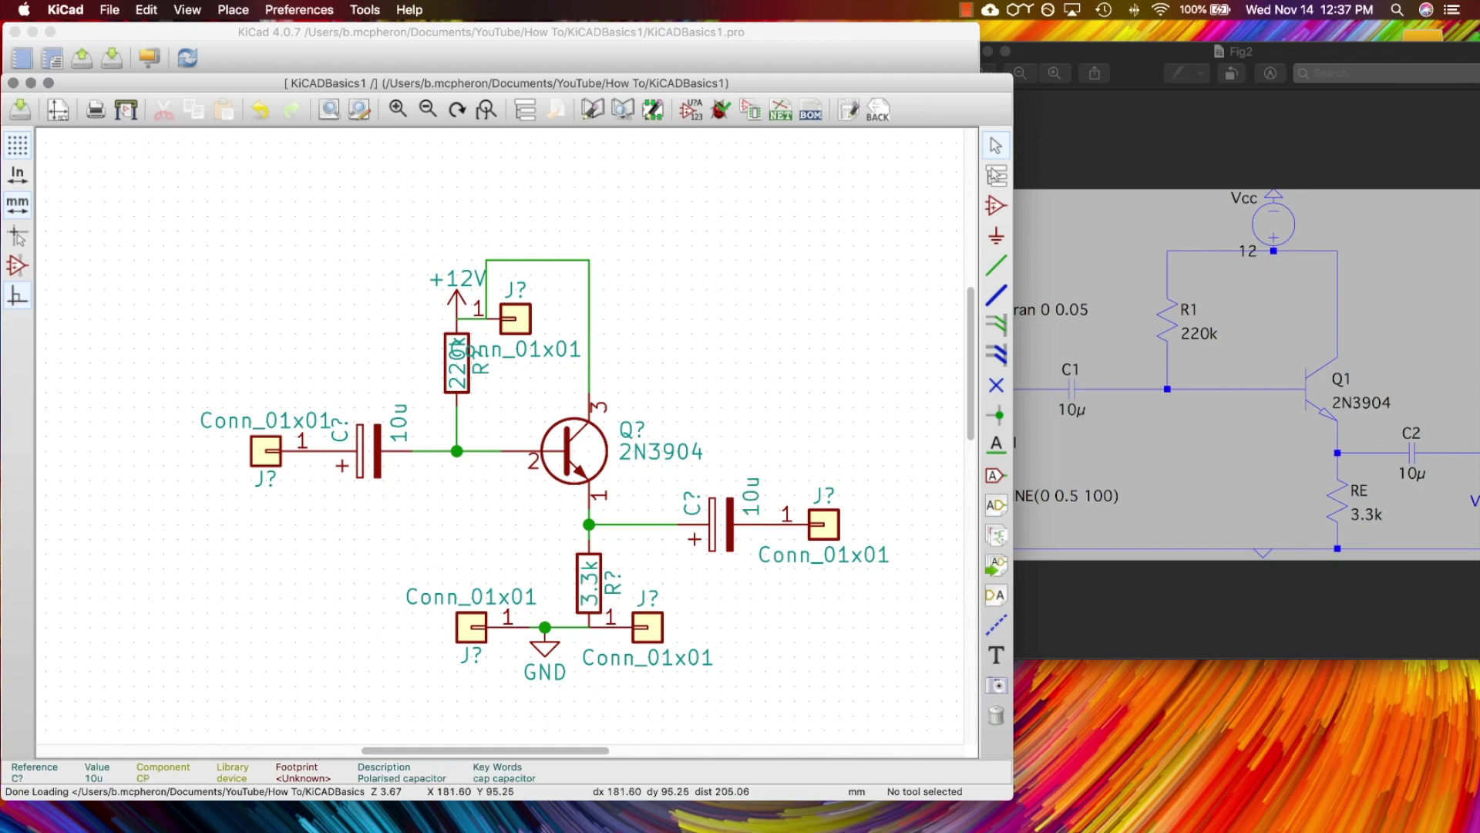
# Step: Annotate the schematic's components, sorted by X position and using the first free number
pyautogui.click(691, 110)
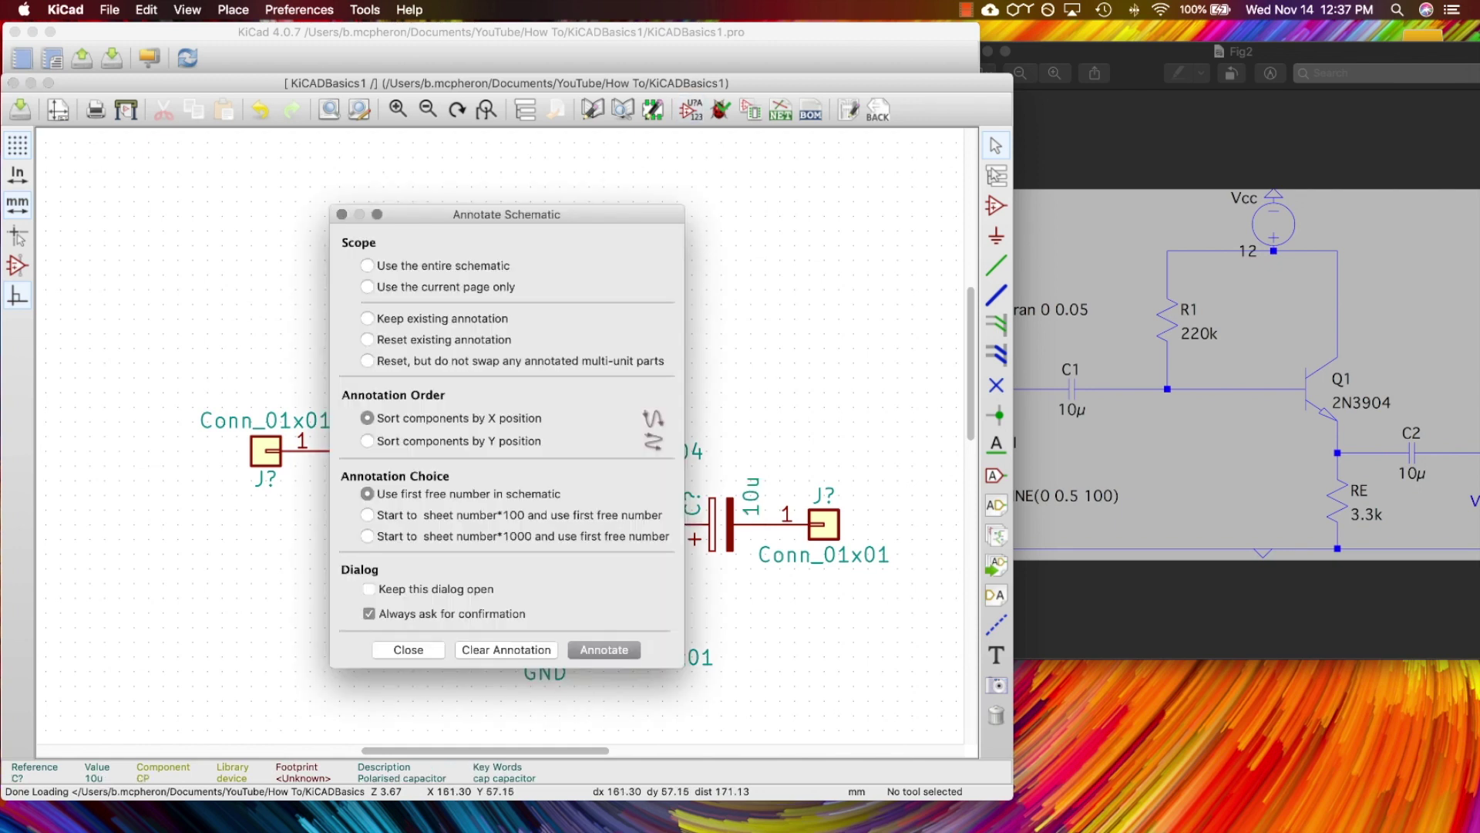
pyautogui.click(605, 650)
pyautogui.press('Return')
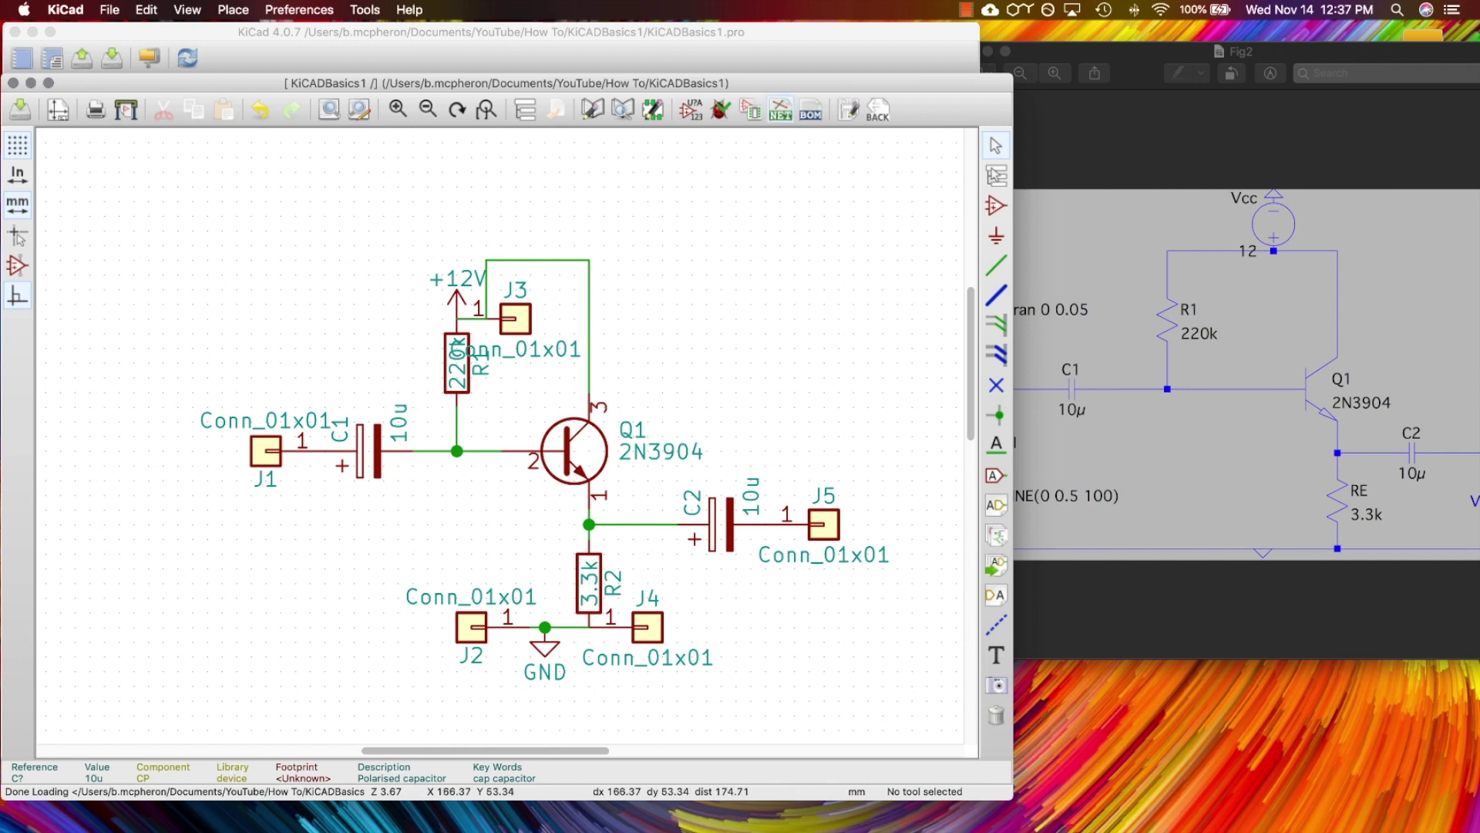
# Step: Generate the schematic's Pcbnew netlist in default format and save it as KiCADBasics1 in the project folder
pyautogui.click(780, 112)
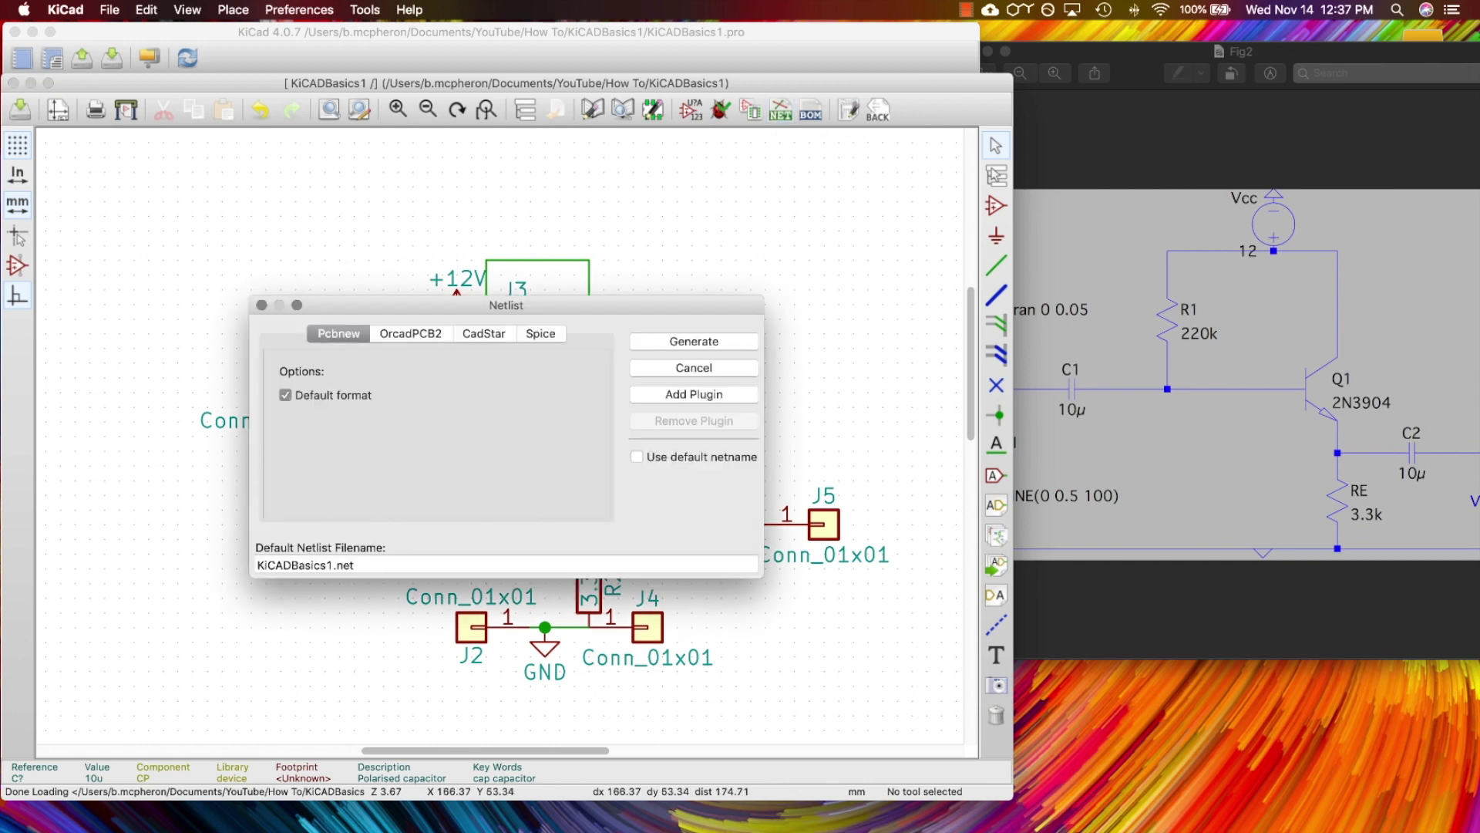
pyautogui.click(694, 341)
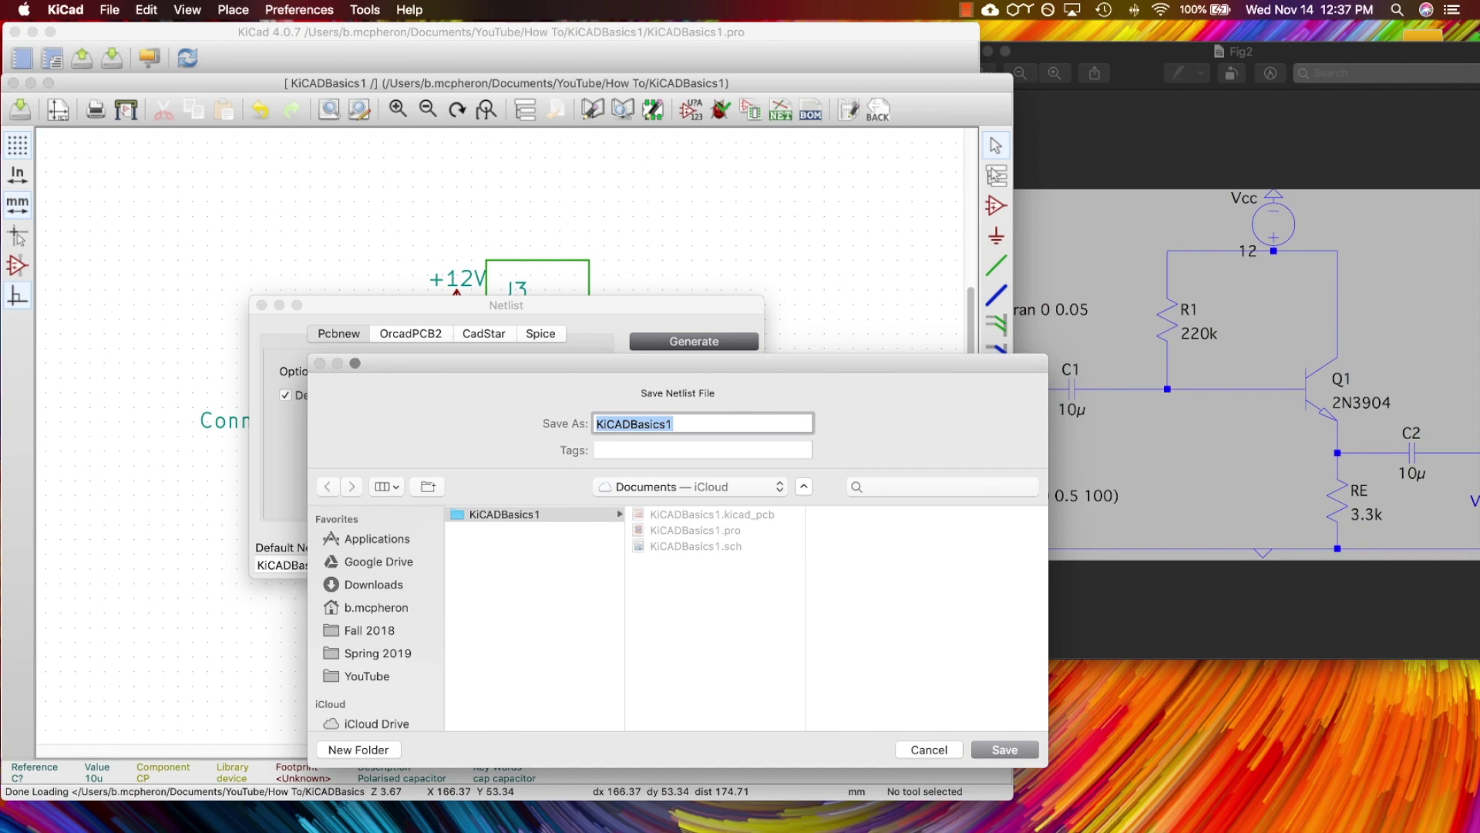
pyautogui.press('Return')
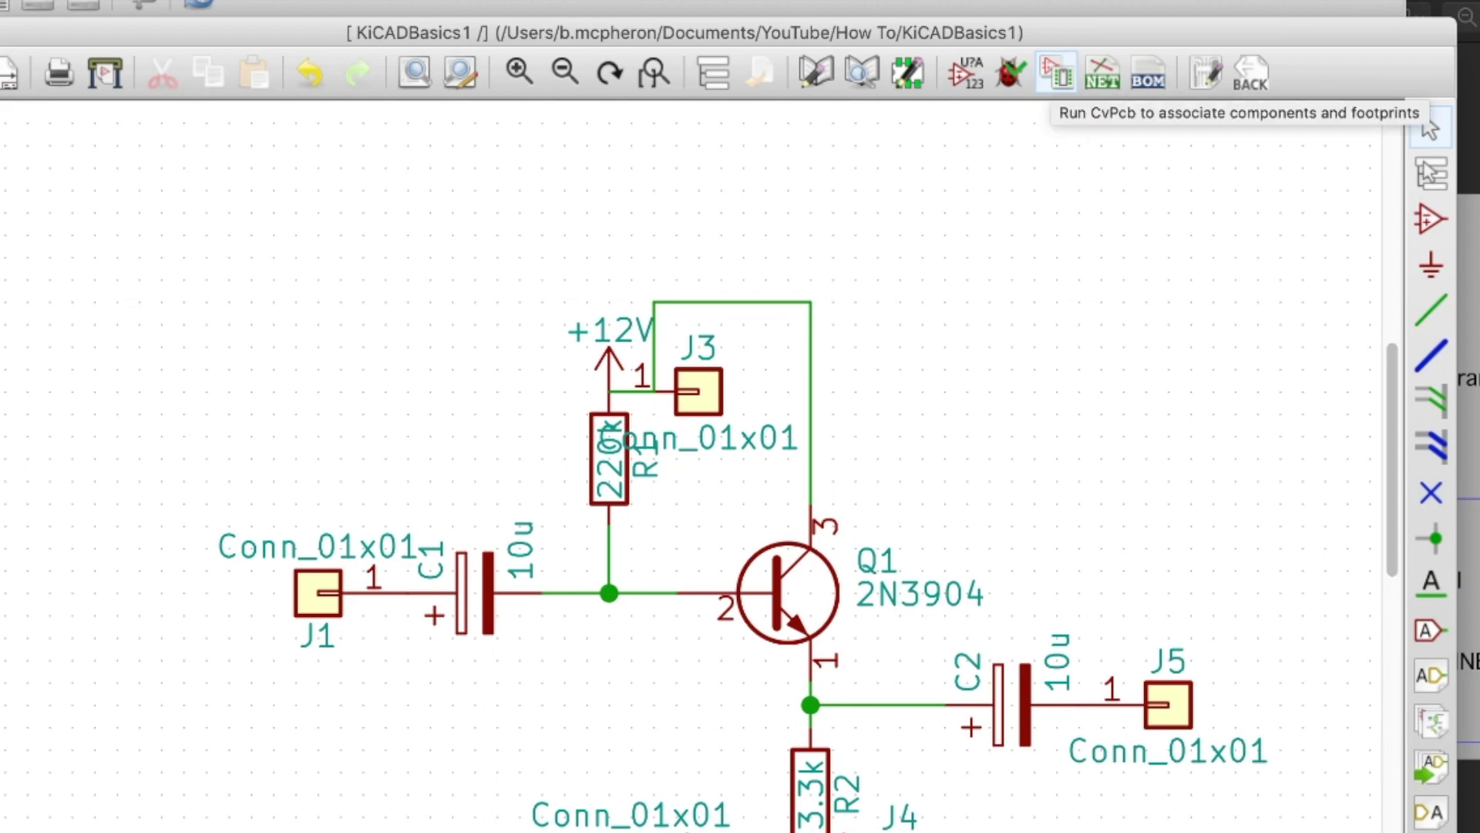
# Step: Run CvPcb to associate components with footprints, and open the footprint viewer below the component list
pyautogui.click(1057, 73)
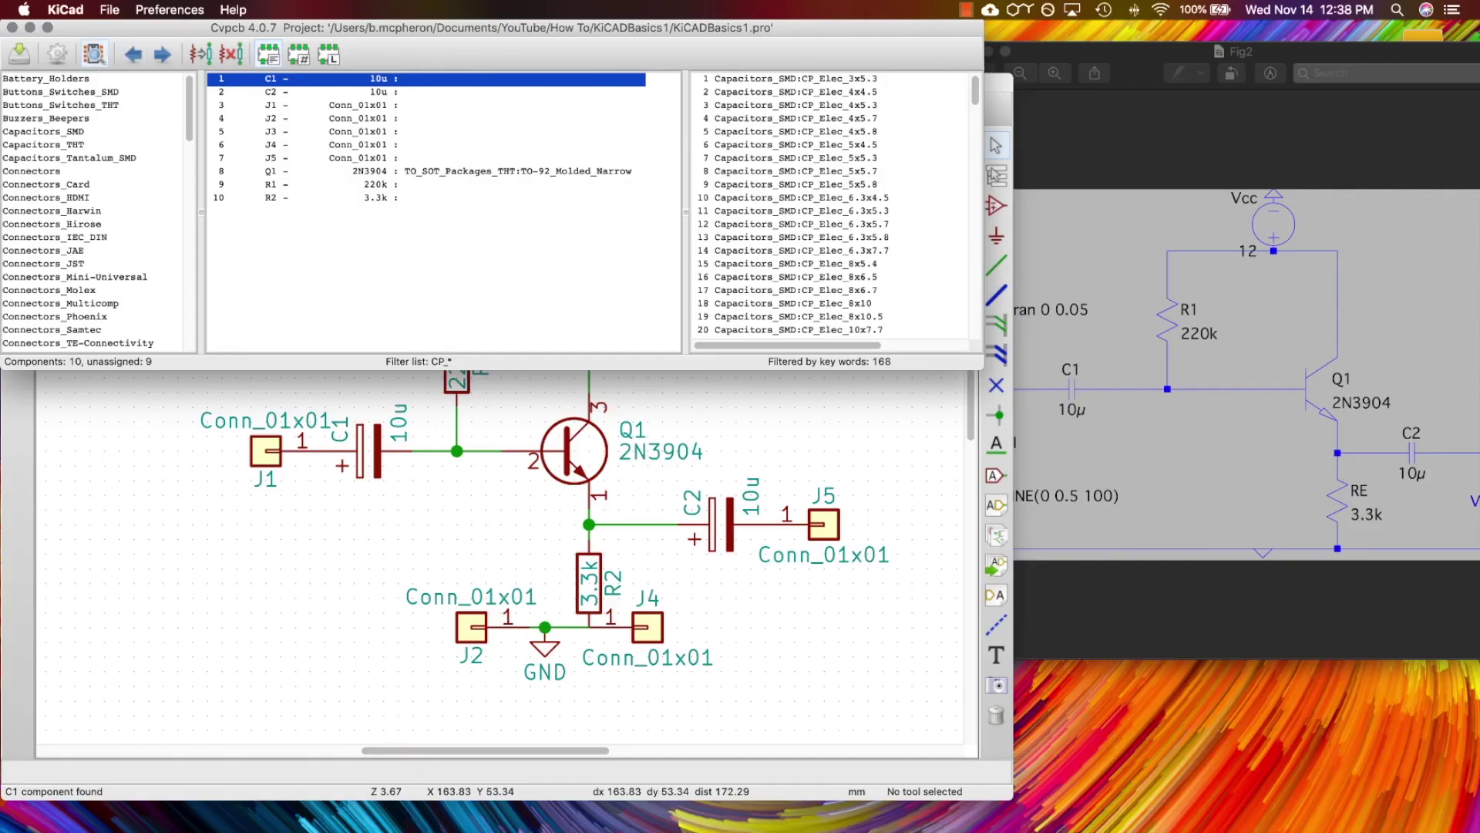
pyautogui.click(93, 54)
pyautogui.moveTo(387, 325); pyautogui.dragTo(538, 432)
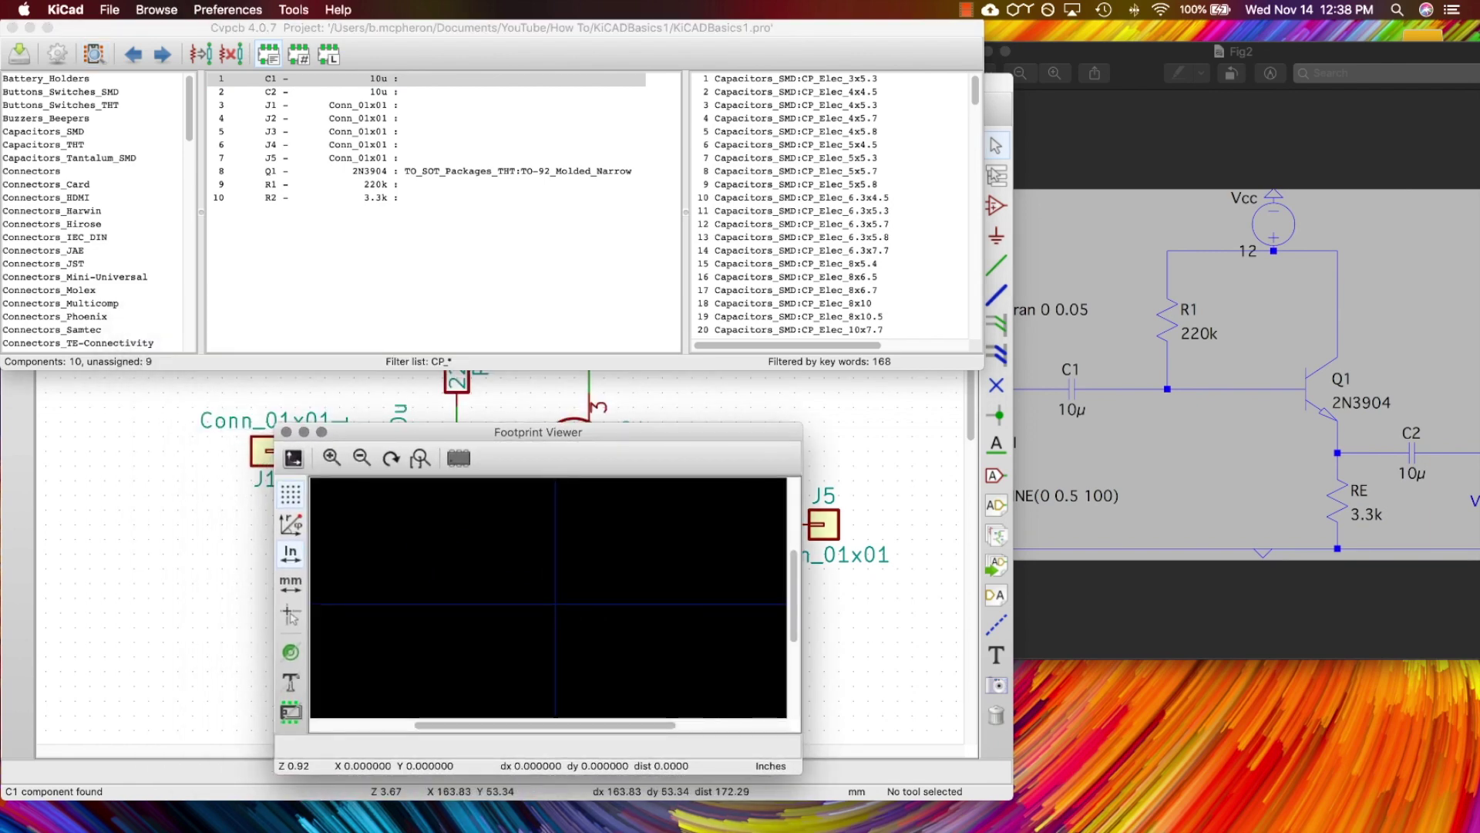
# Step: Assign the Capacitors_THT:CP_Radial_D5.0mm_P2.50mm footprint to capacitors C1 and C2
pyautogui.click(833, 224)
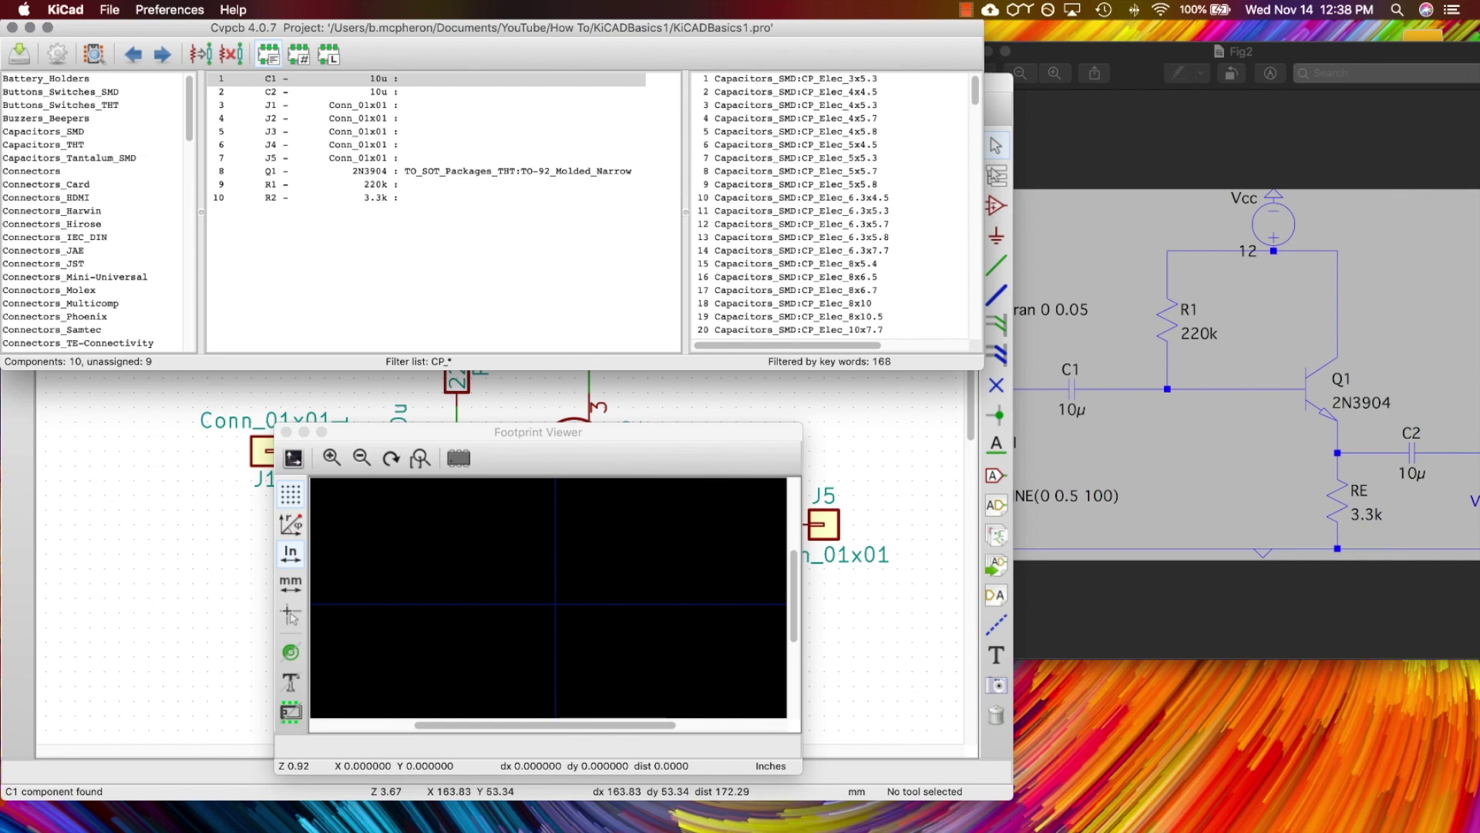
pyautogui.scroll(-5, 833, 224)
pyautogui.scroll(-3, 830, 204)
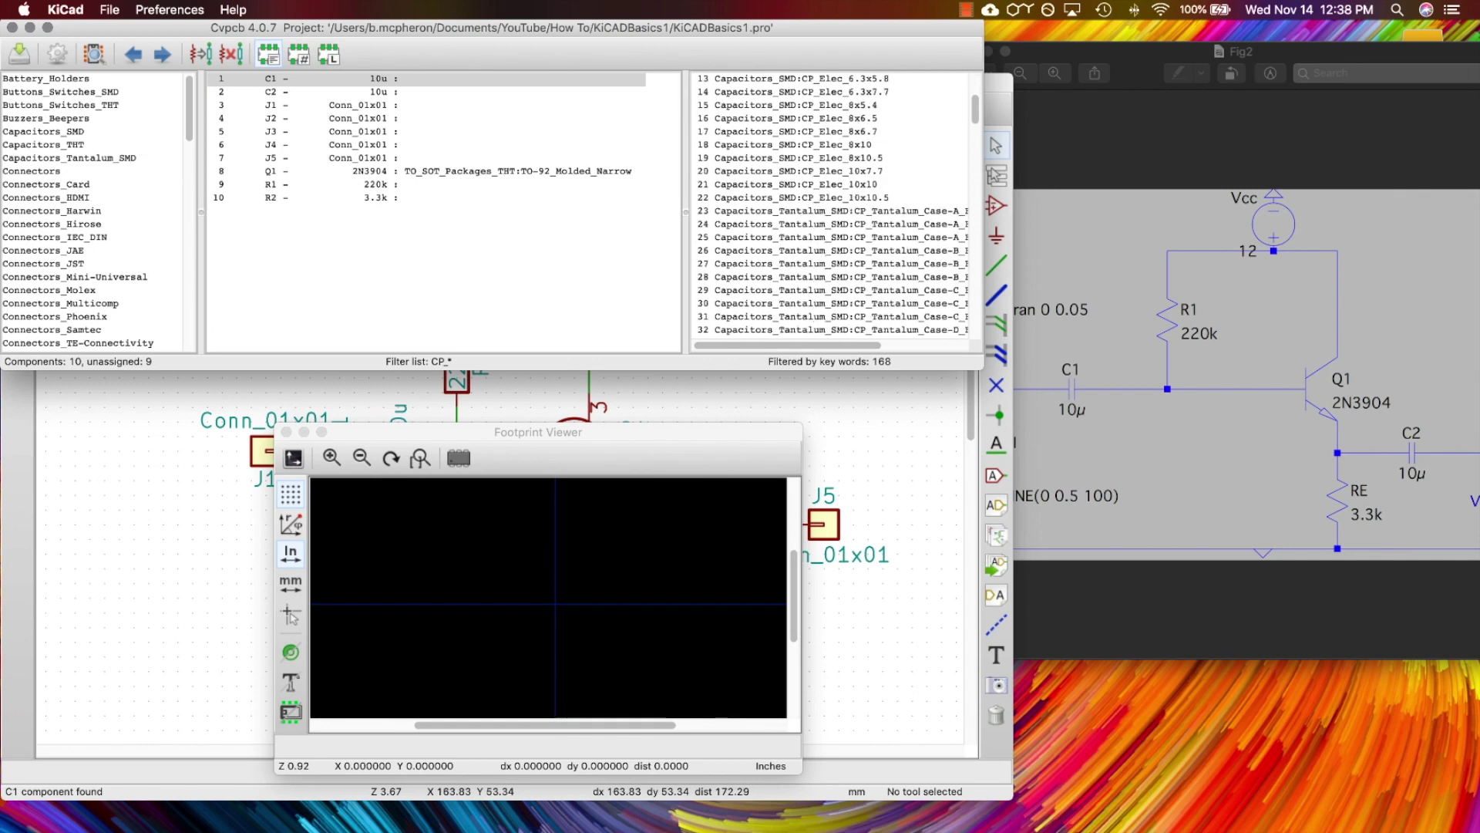
pyautogui.scroll(-12, 830, 205)
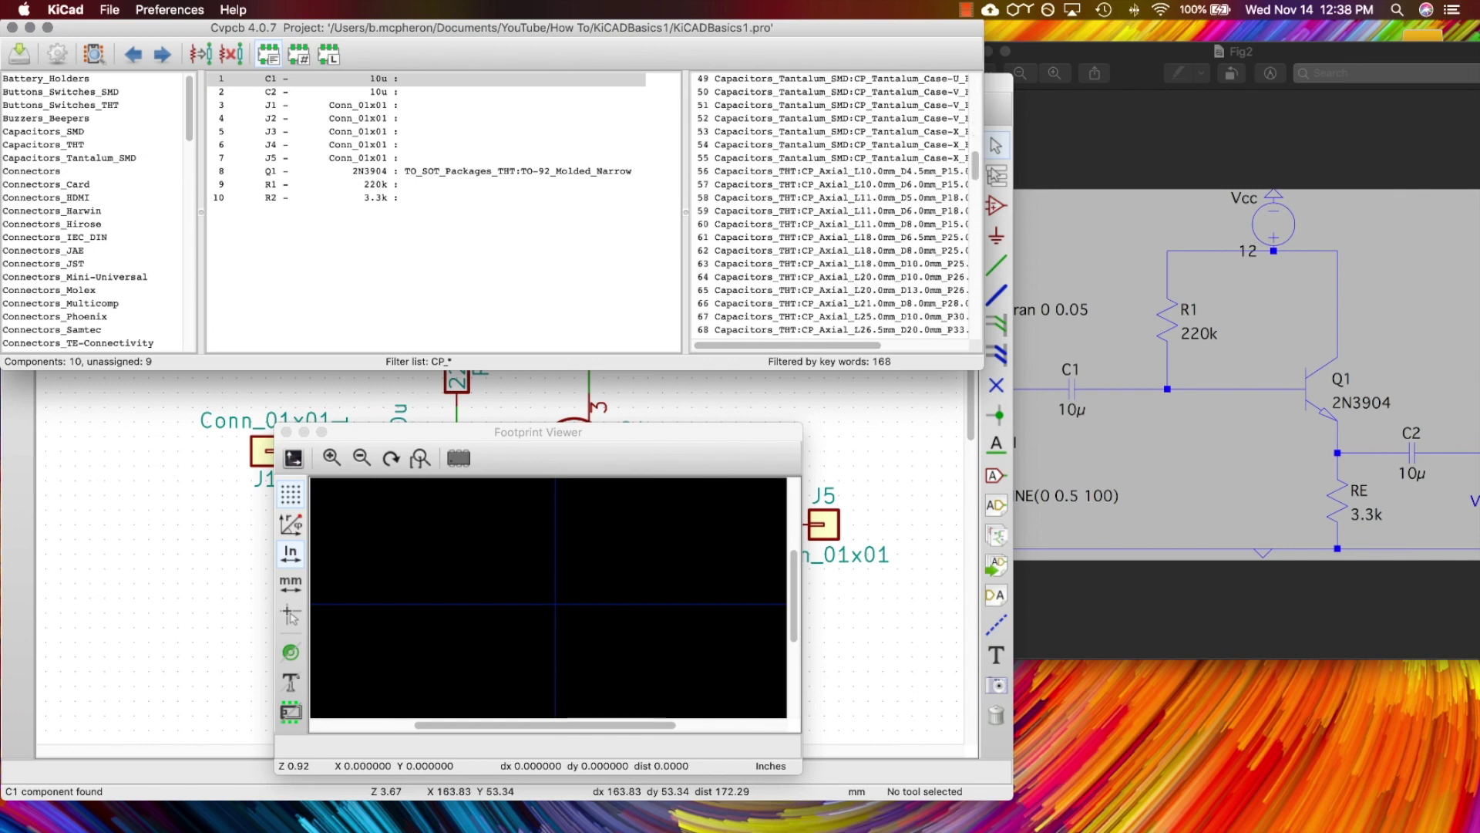
pyautogui.scroll(-20, 830, 204)
pyautogui.click(829, 145)
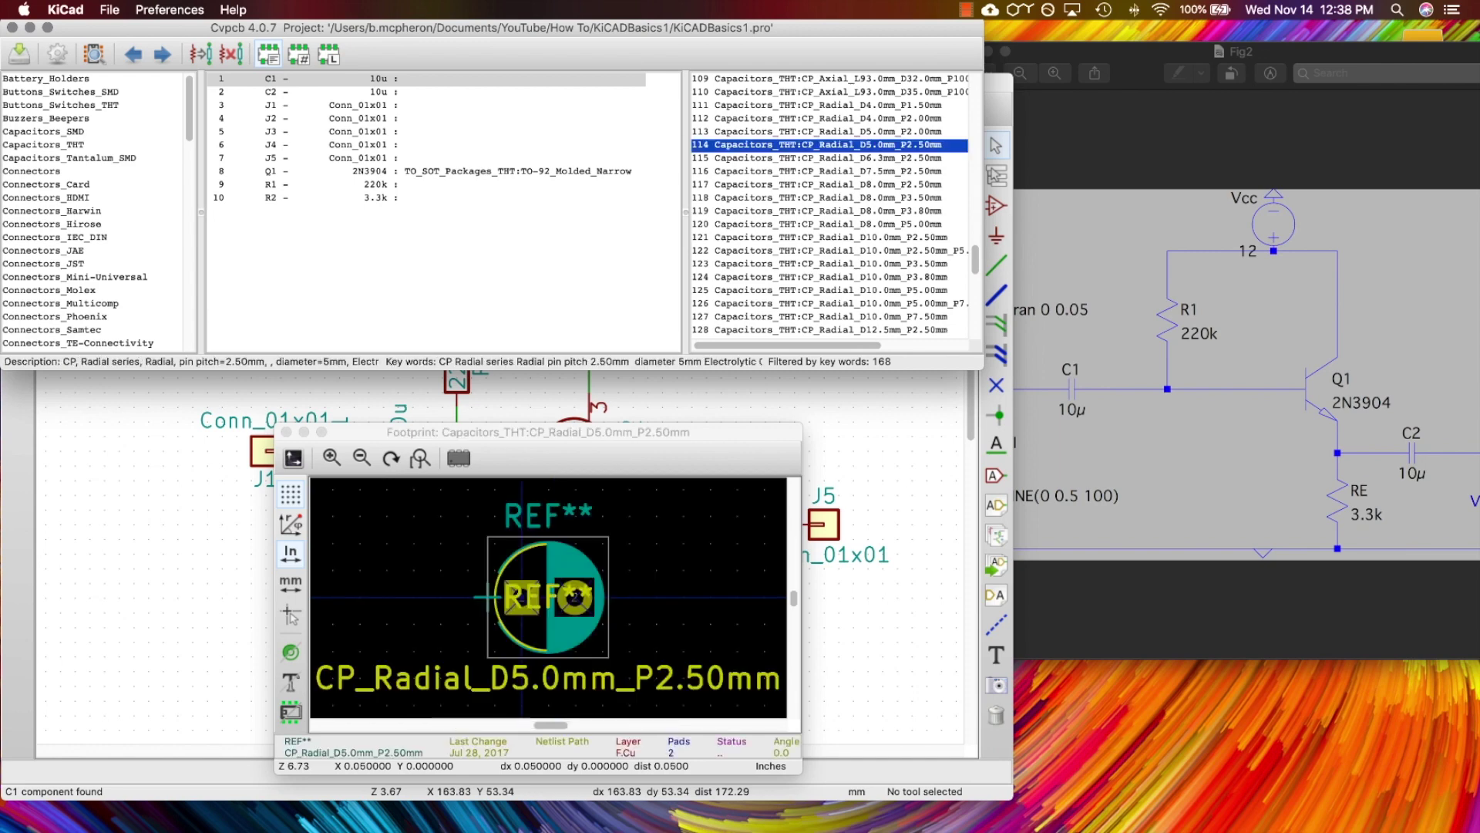
pyautogui.doubleClick(828, 144)
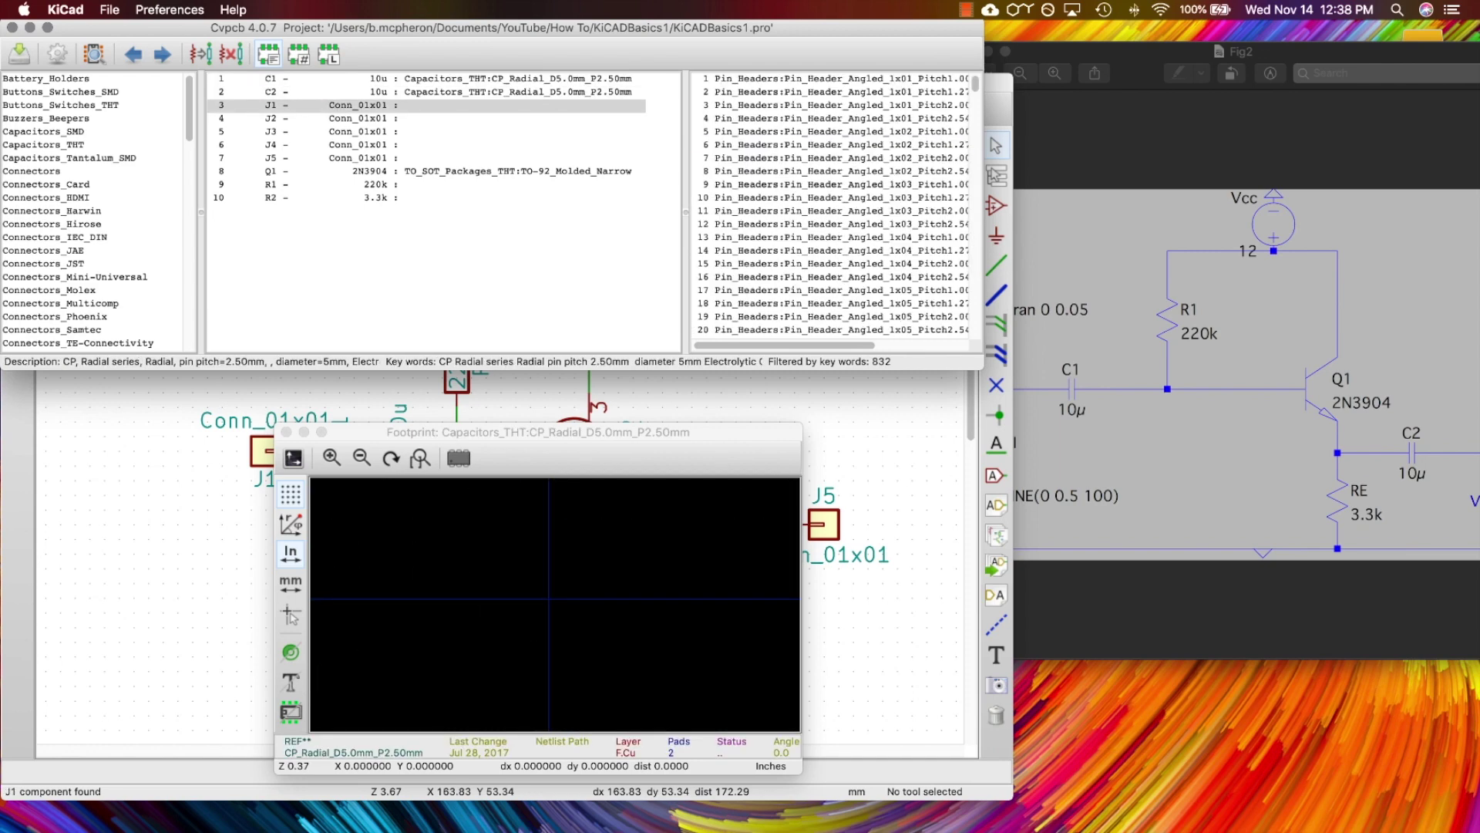
# Step: Assign Pin_Header_Angled_1x01_Pitch1.00mm to connectors J1 through J5 and TO-92_Molded_Wide to transistor Q1
pyautogui.click(829, 79)
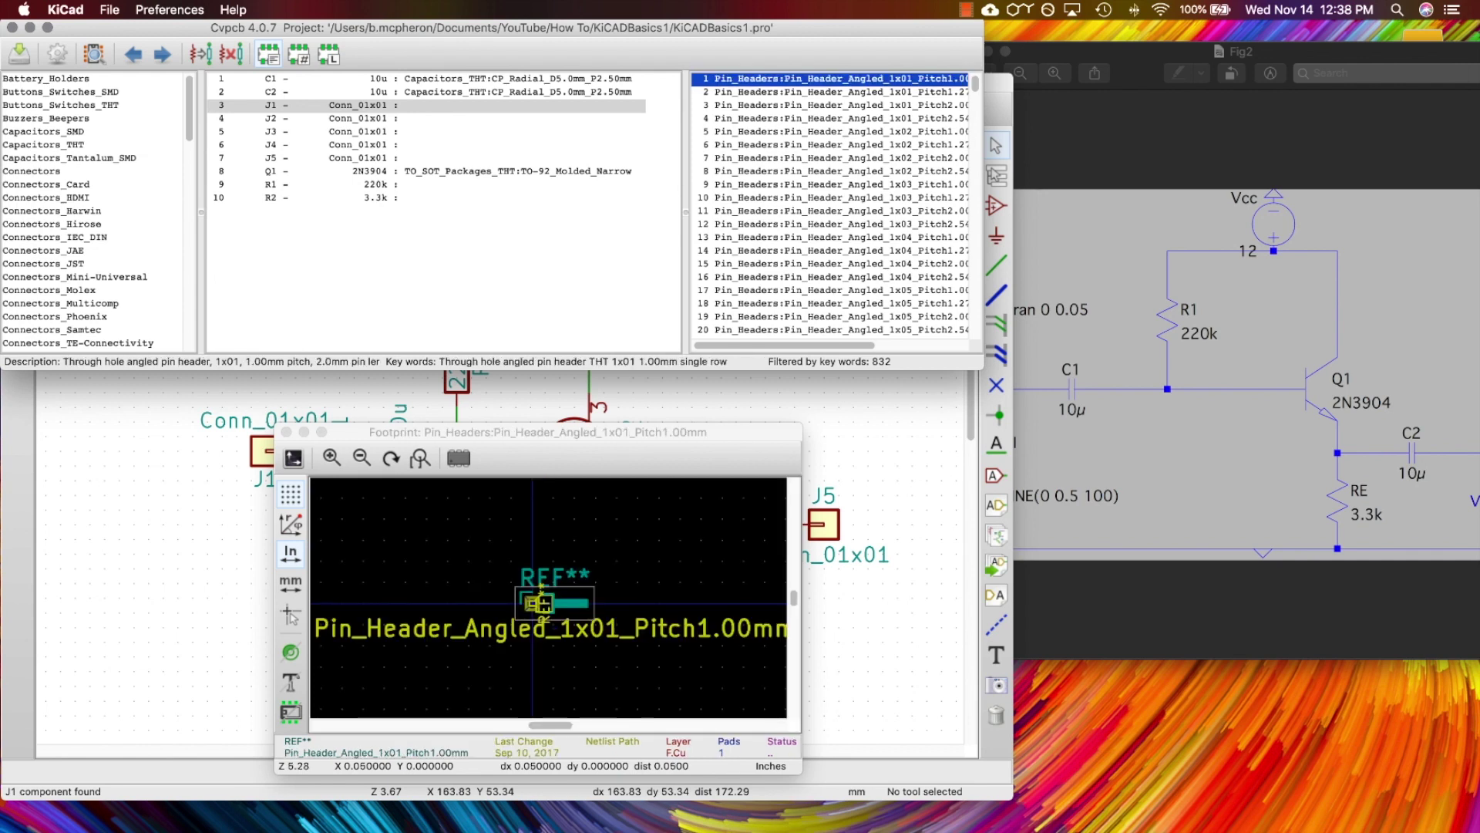
pyautogui.click(829, 78)
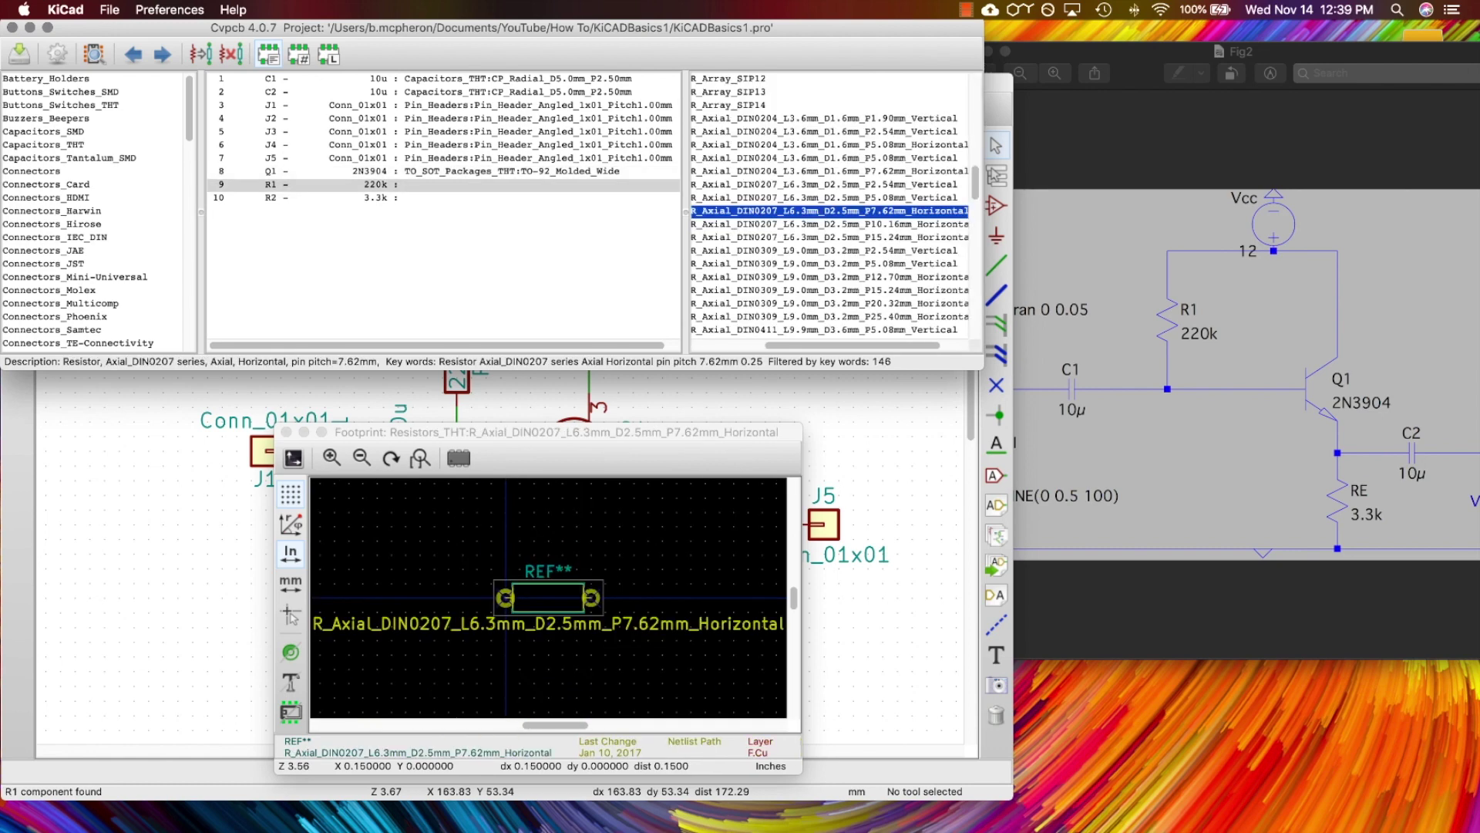
# Step: Assign Resistors_THT:R_Axial_DIN0207_L6.3mm_D2.5mm_P7.62mm_Horizontal to R1 and R2, and close CvPcb keeping the associations
pyautogui.hscroll(-5, 831, 210)
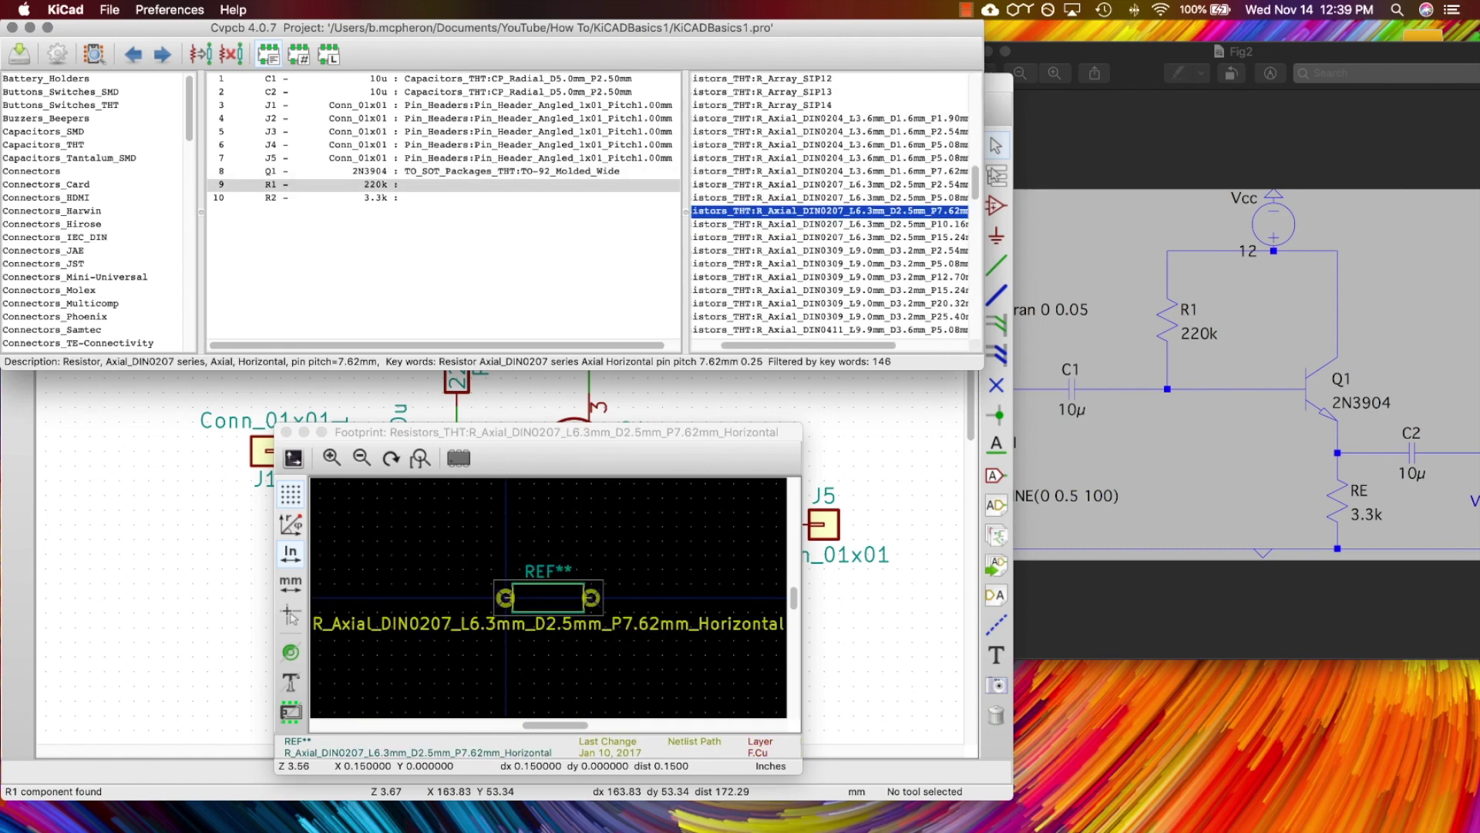
pyautogui.click(830, 224)
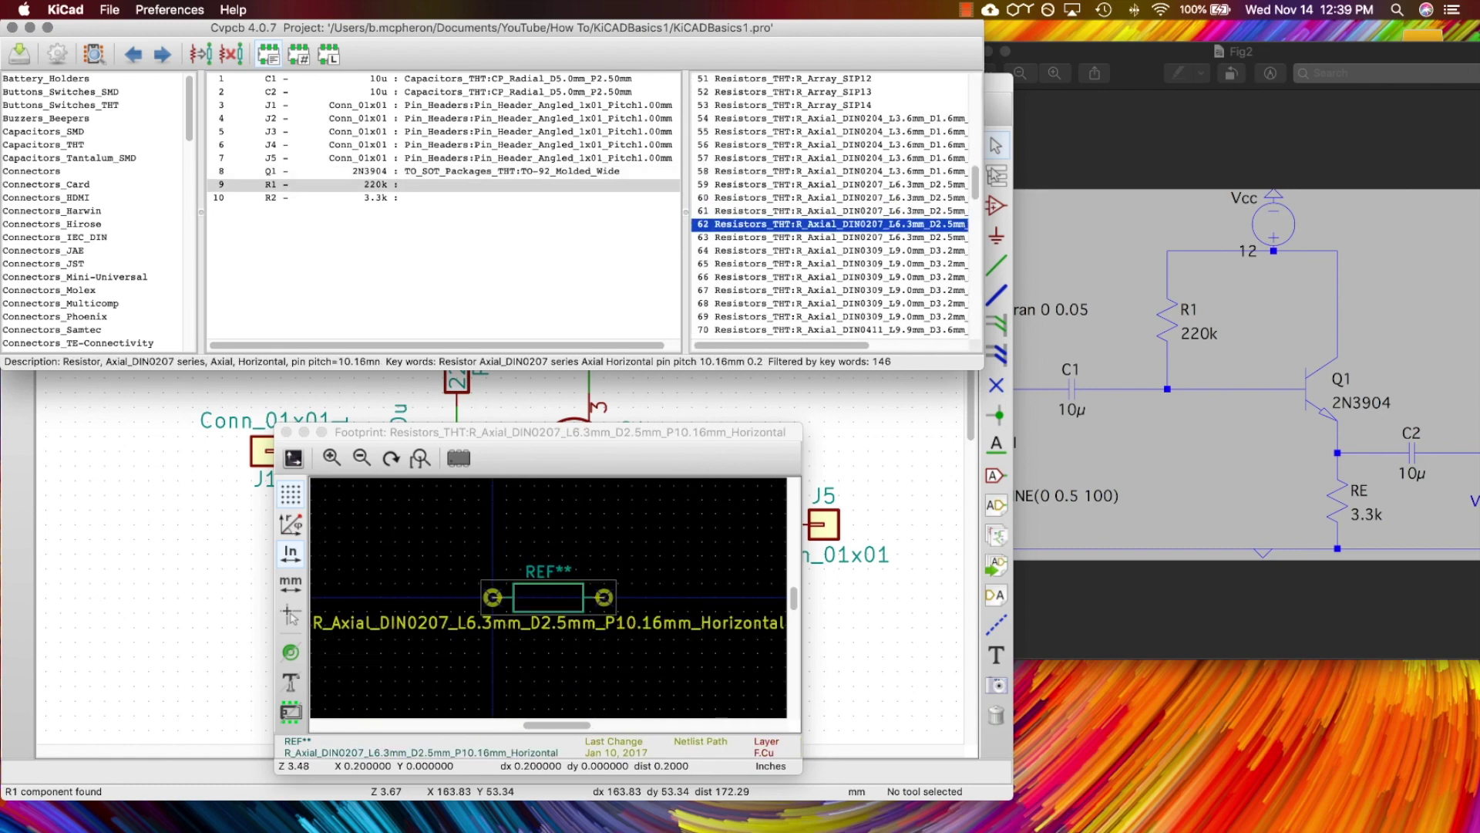
pyautogui.click(830, 210)
pyautogui.doubleClick(830, 211)
pyautogui.click(830, 211)
pyautogui.press('Return')
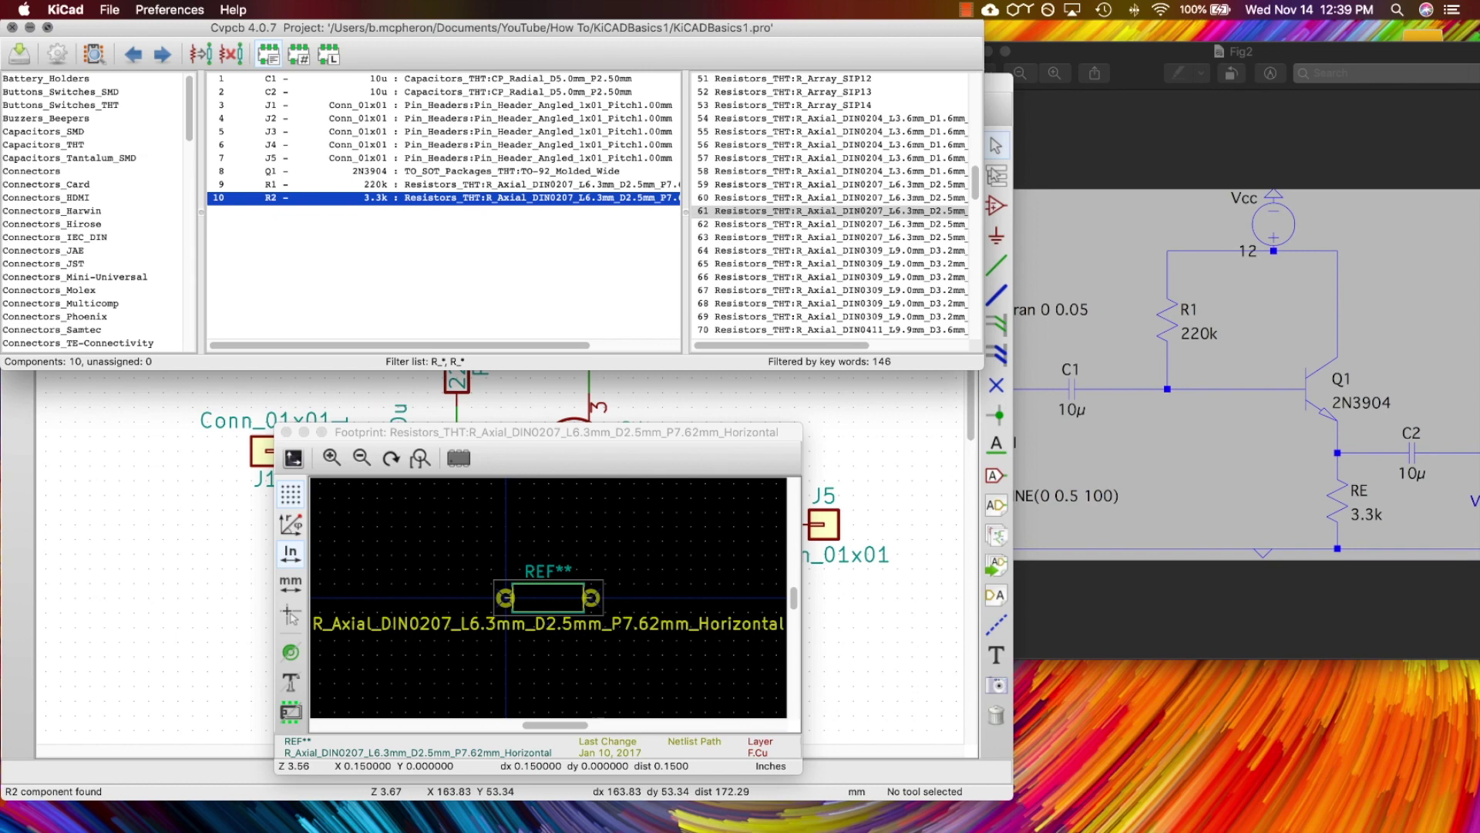
pyautogui.click(11, 27)
pyautogui.press('Return')
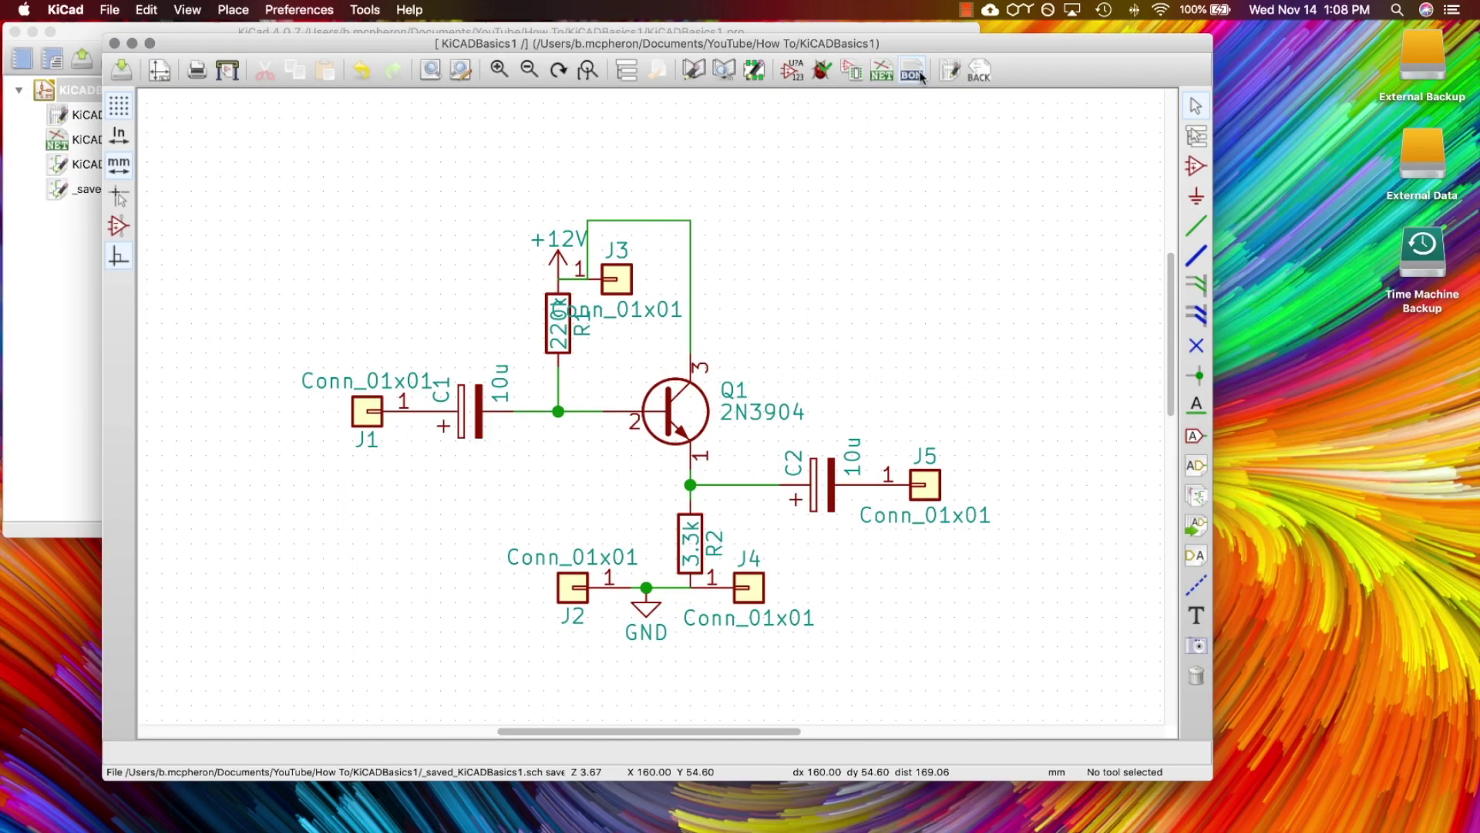
# Step: Regenerate the Pcbnew netlist with the assigned footprints, replacing the existing KiCADBasics1 netlist file
pyautogui.click(854, 73)
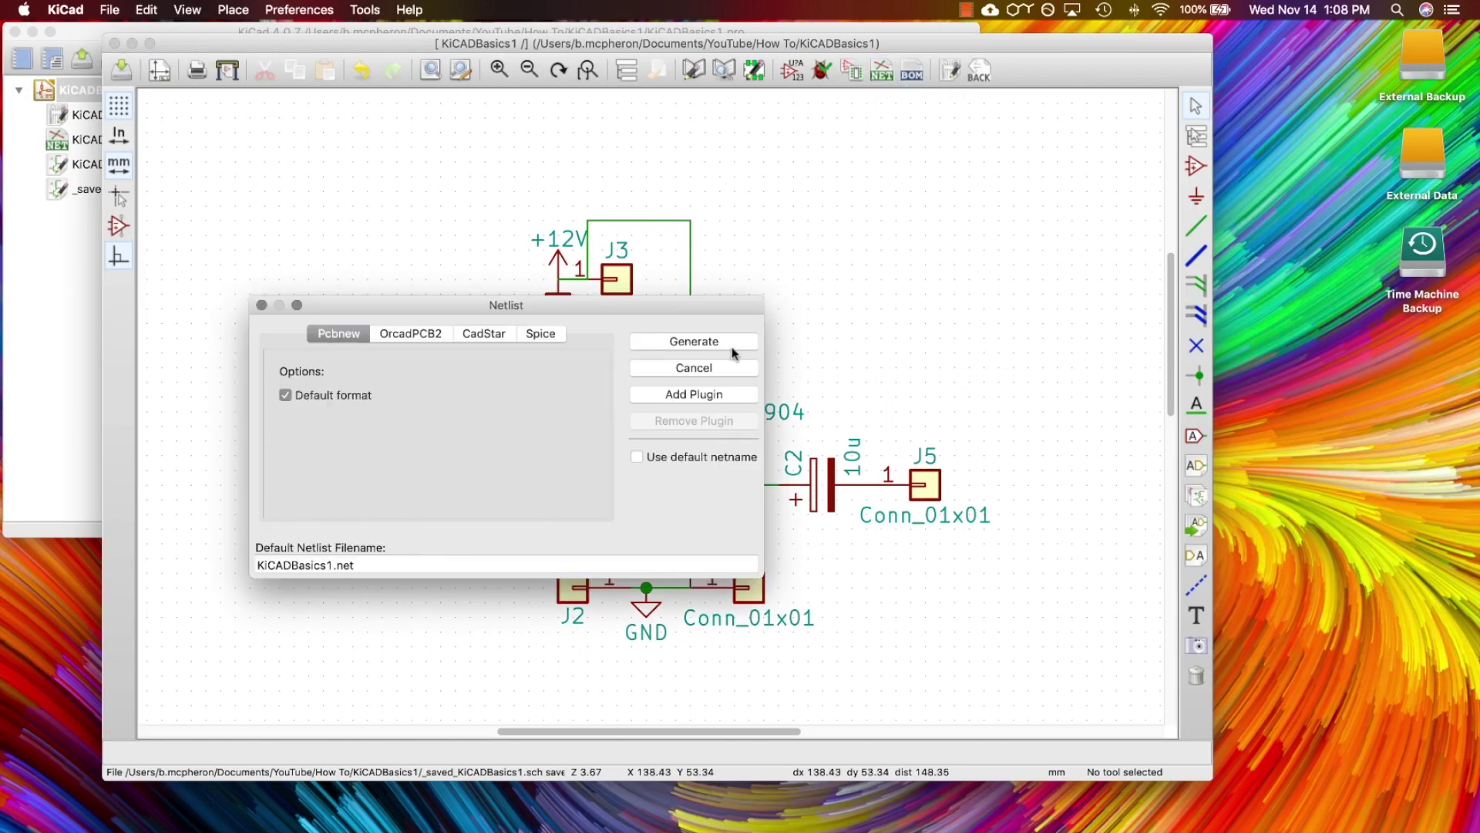
pyautogui.click(737, 343)
pyautogui.click(1004, 750)
pyautogui.click(809, 481)
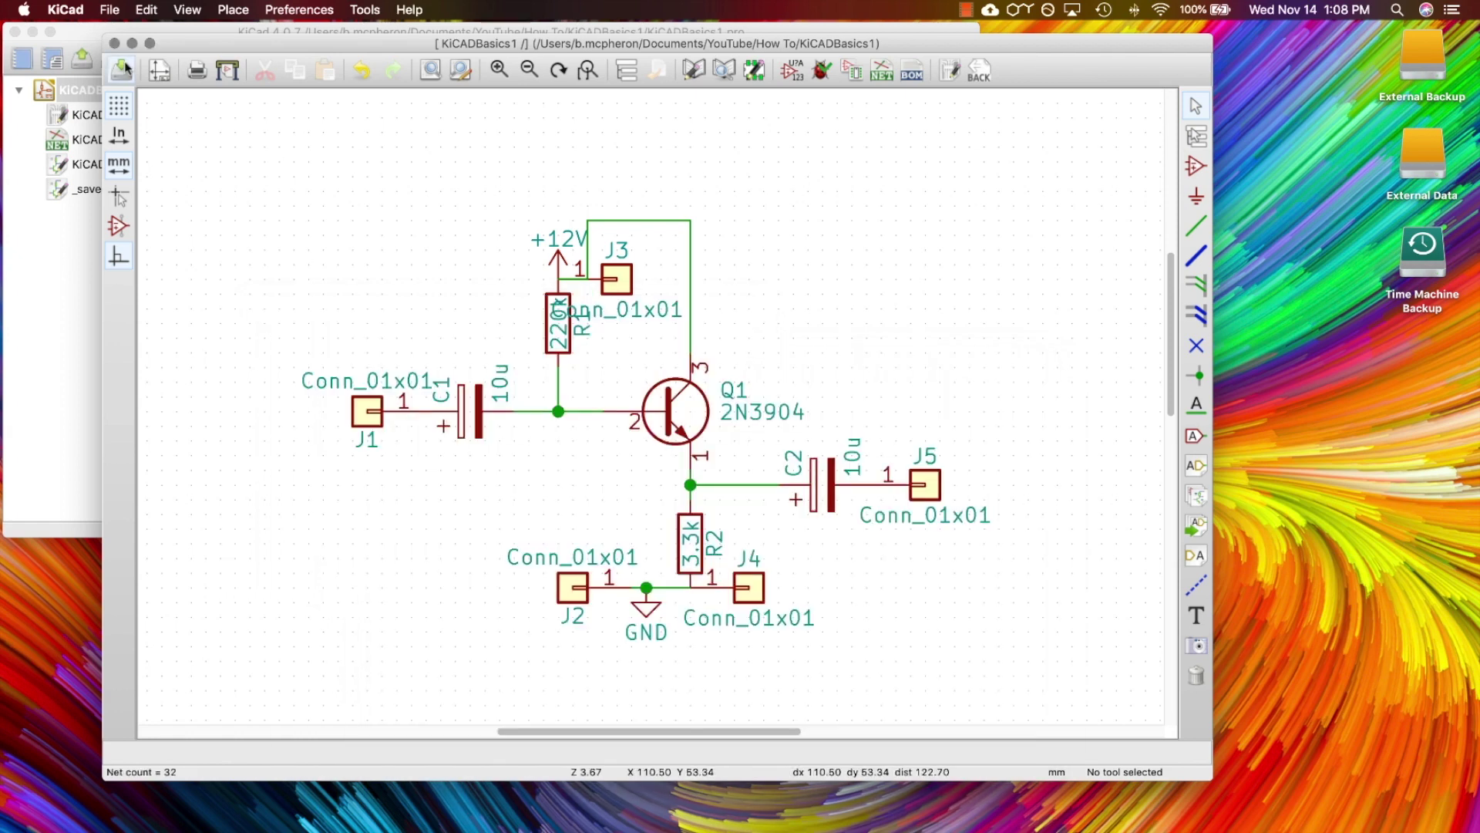
# Step: Close the schematic editor and open the project's board in the Pcbnew printed circuit board editor
pyautogui.click(114, 44)
pyautogui.click(605, 465)
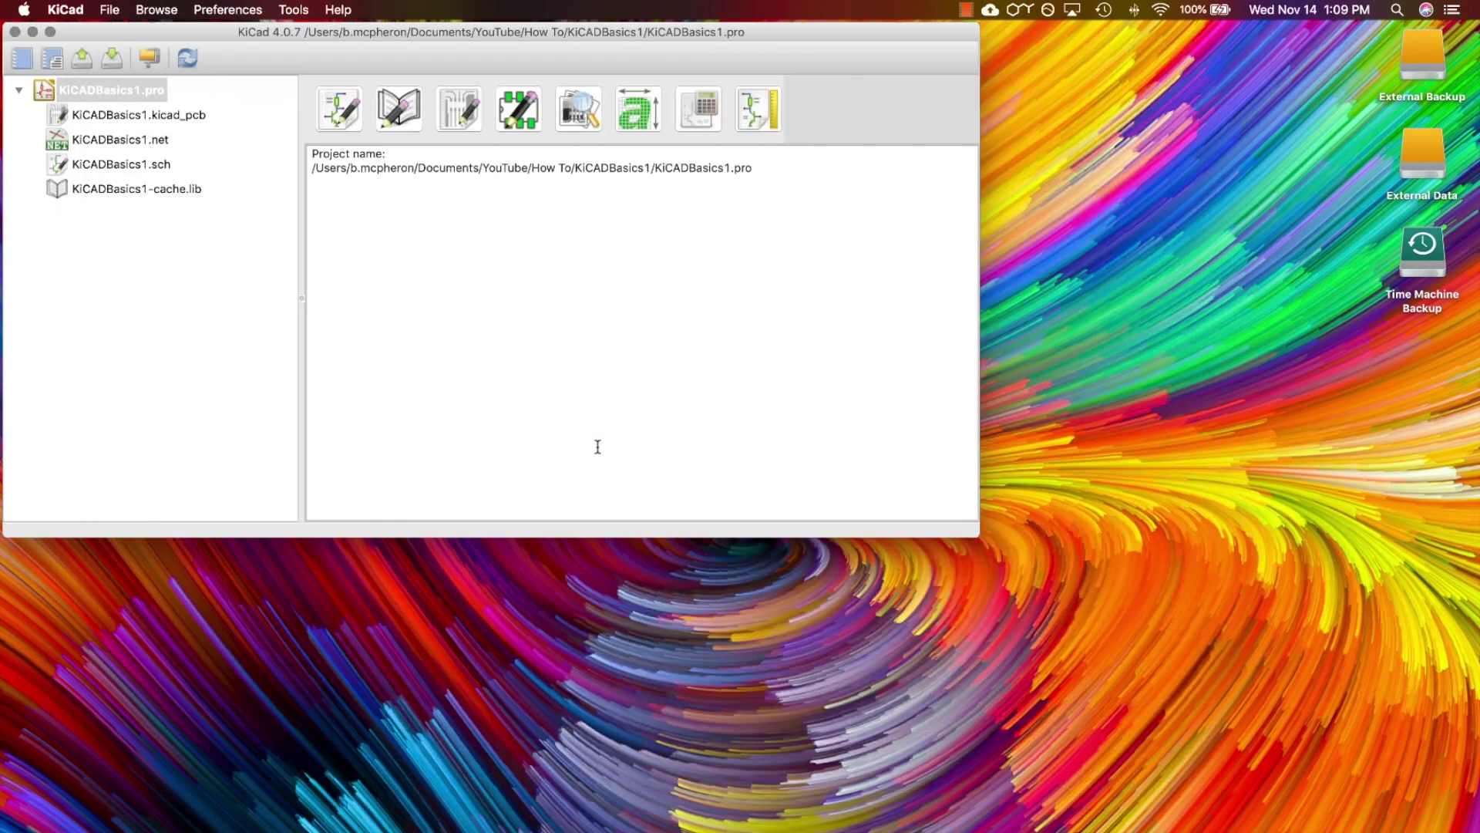
pyautogui.click(461, 116)
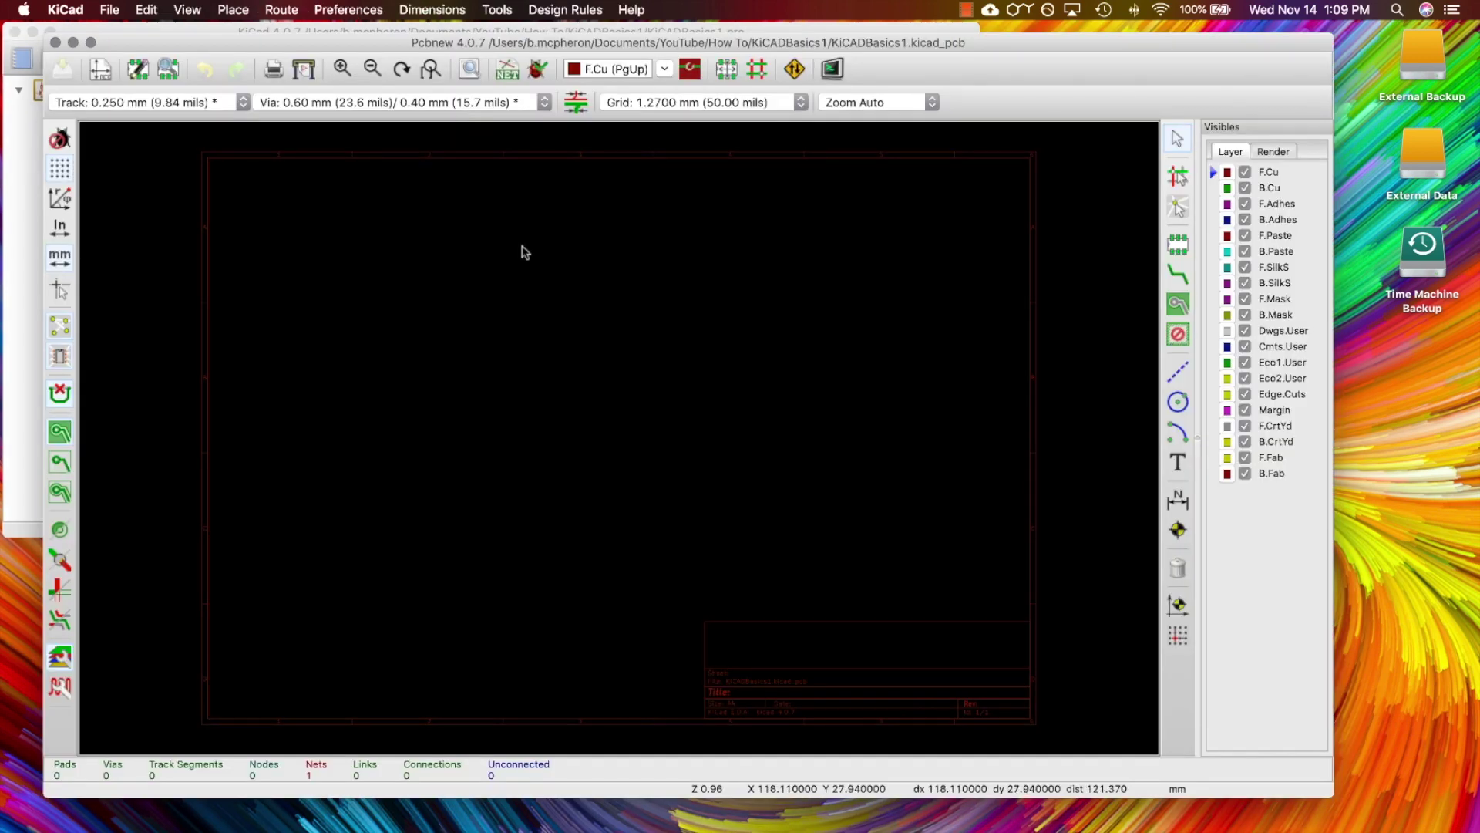
# Step: Set the Default net class's clearance to 0.8 and track width to 0.3 in the board's design rules
pyautogui.click(565, 9)
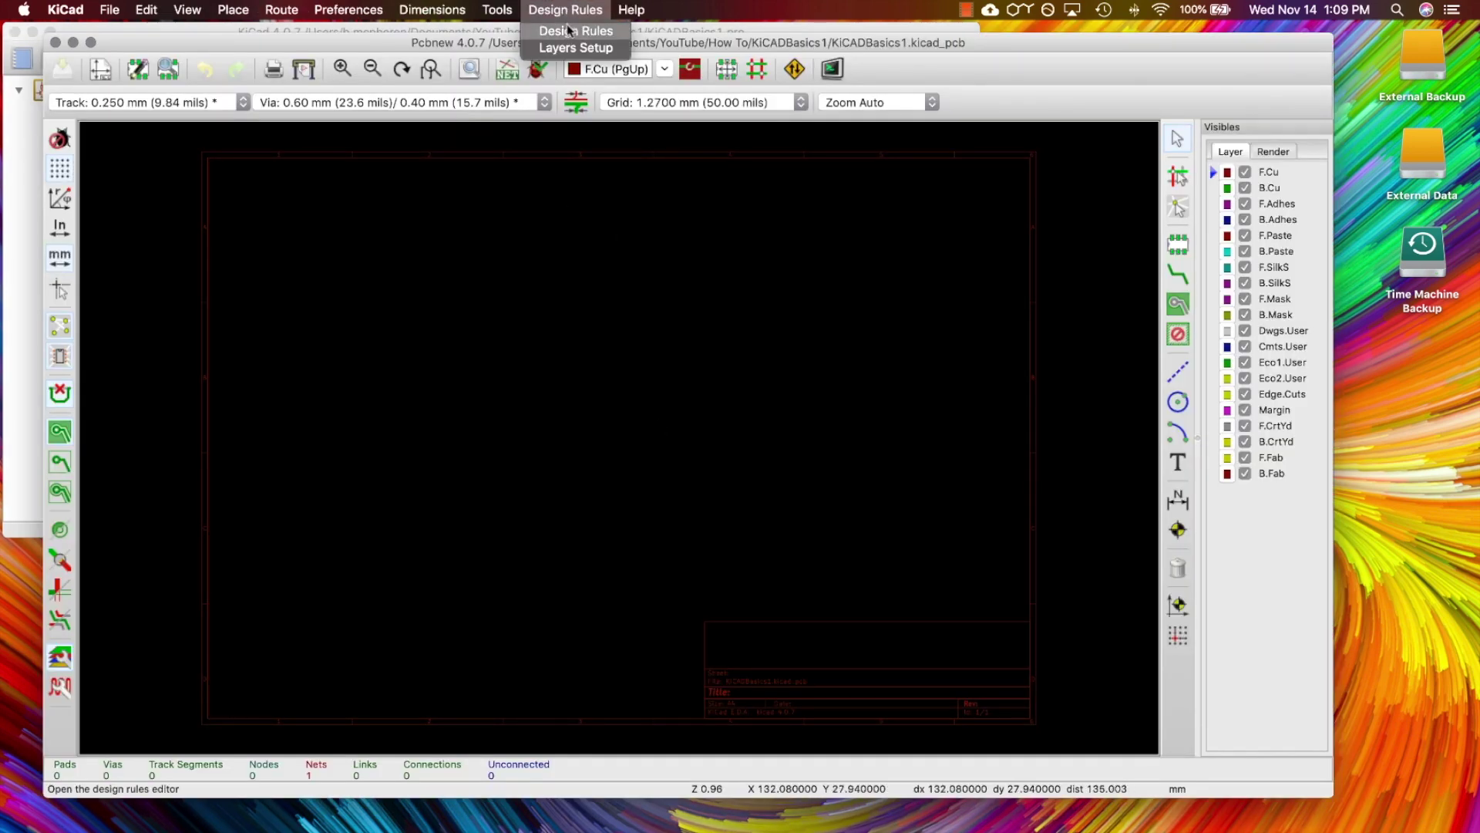
pyautogui.click(568, 30)
pyautogui.doubleClick(549, 241)
pyautogui.write('0')
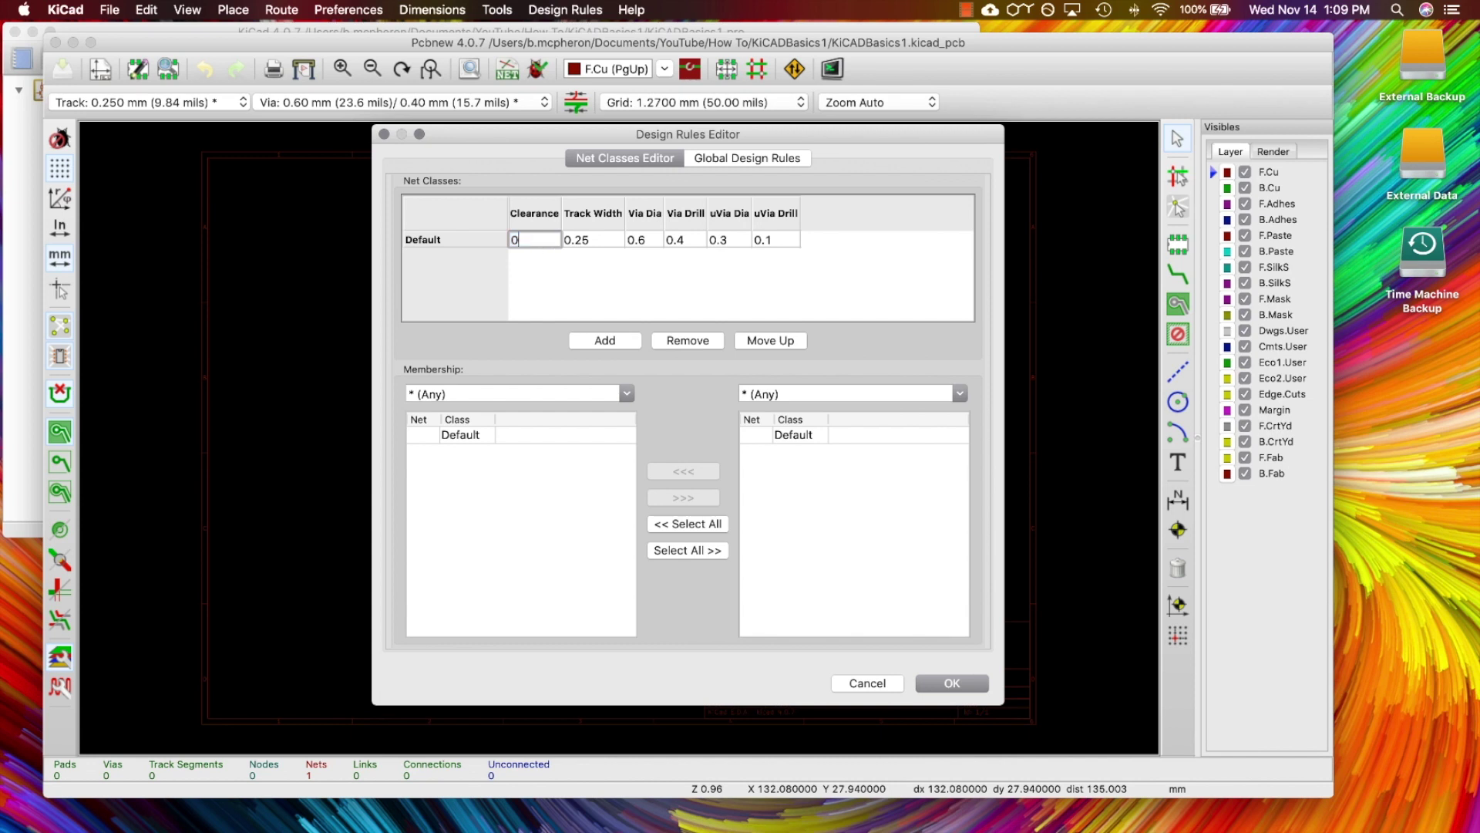
pyautogui.write('.8')
pyautogui.press('Tab')
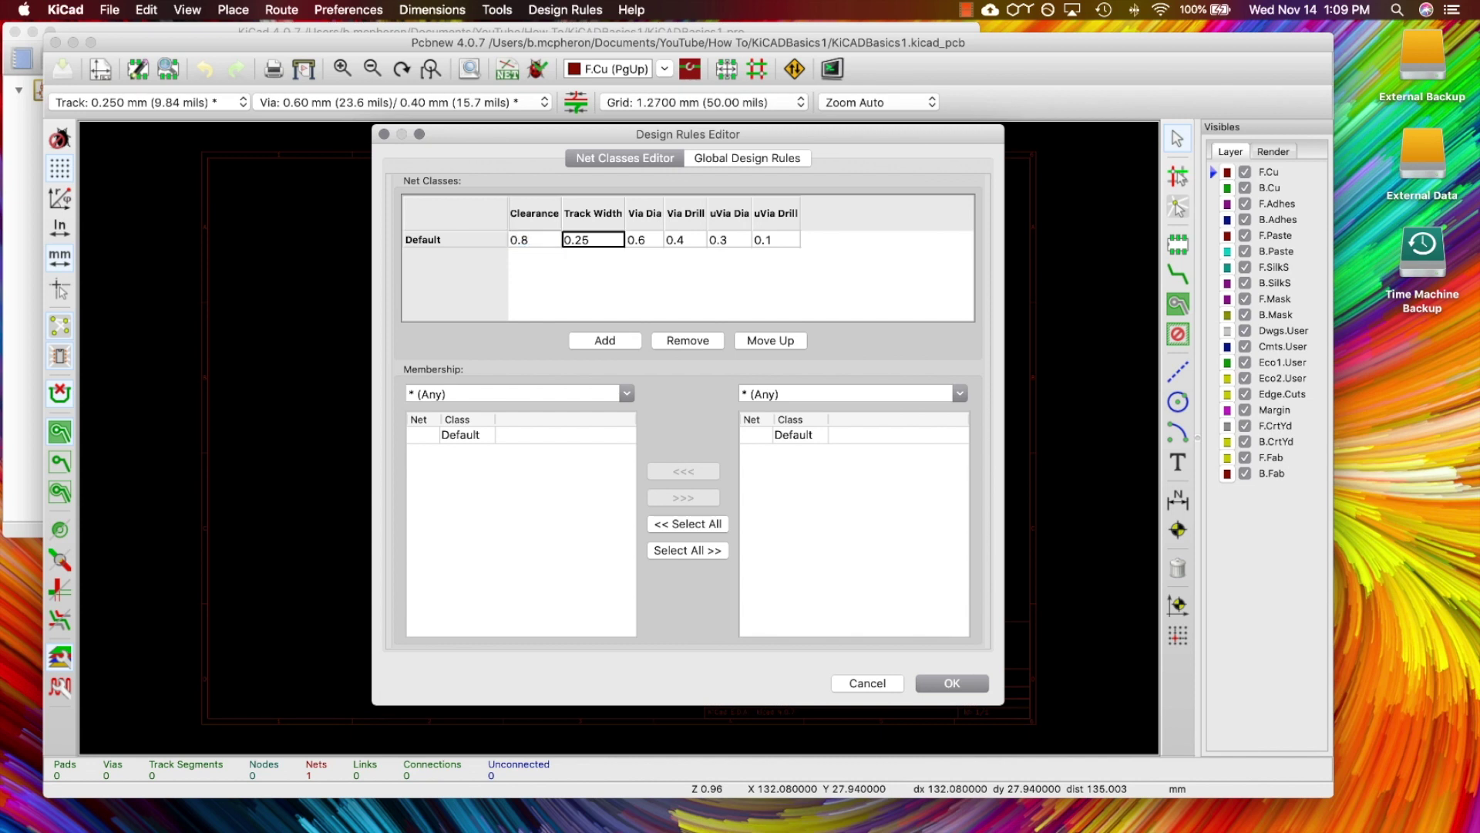
pyautogui.write('0.3')
pyautogui.click(976, 685)
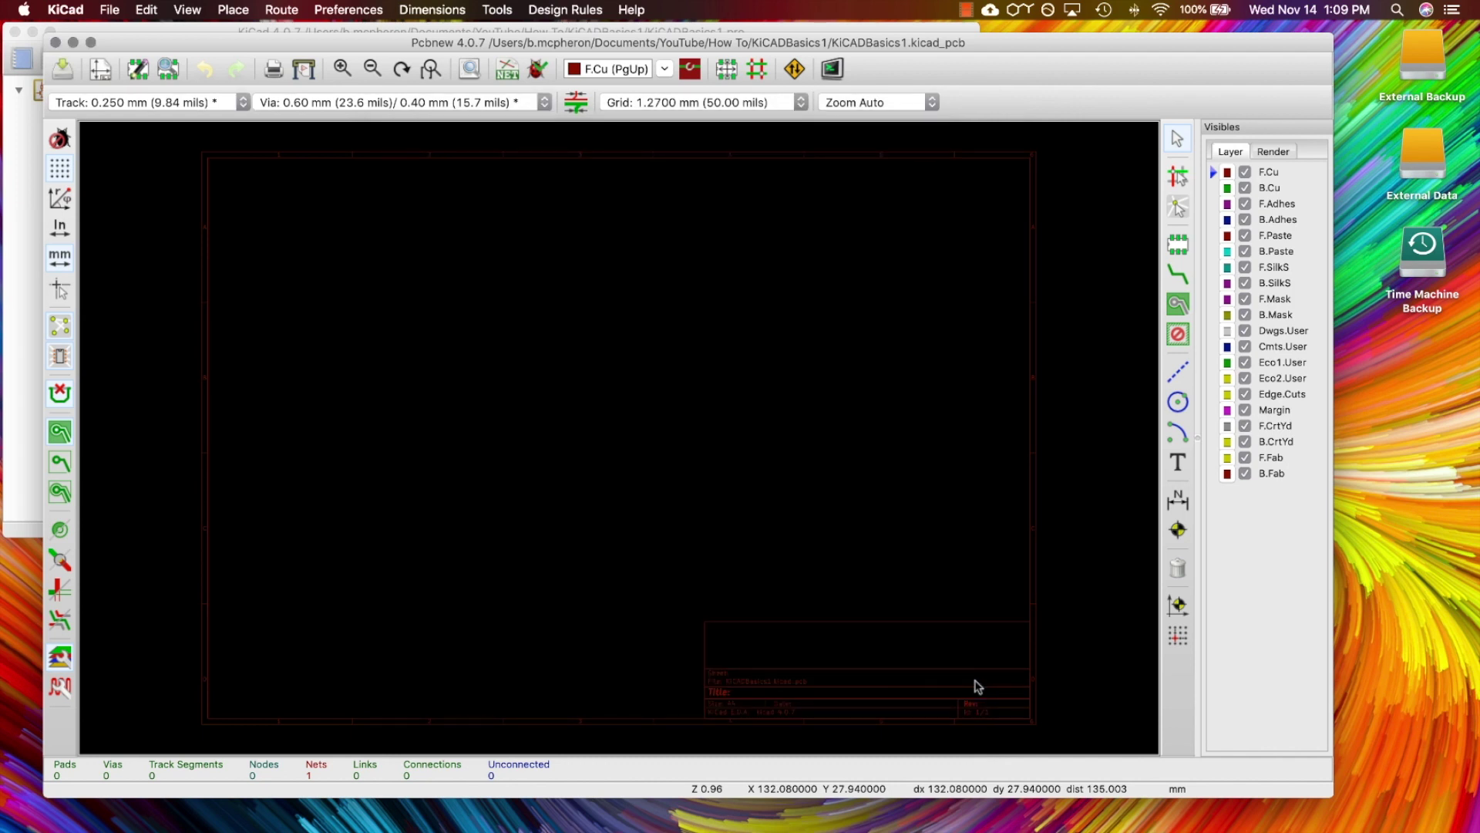
# Step: Read the current KiCADBasics1 netlist into the board
pyautogui.click(499, 69)
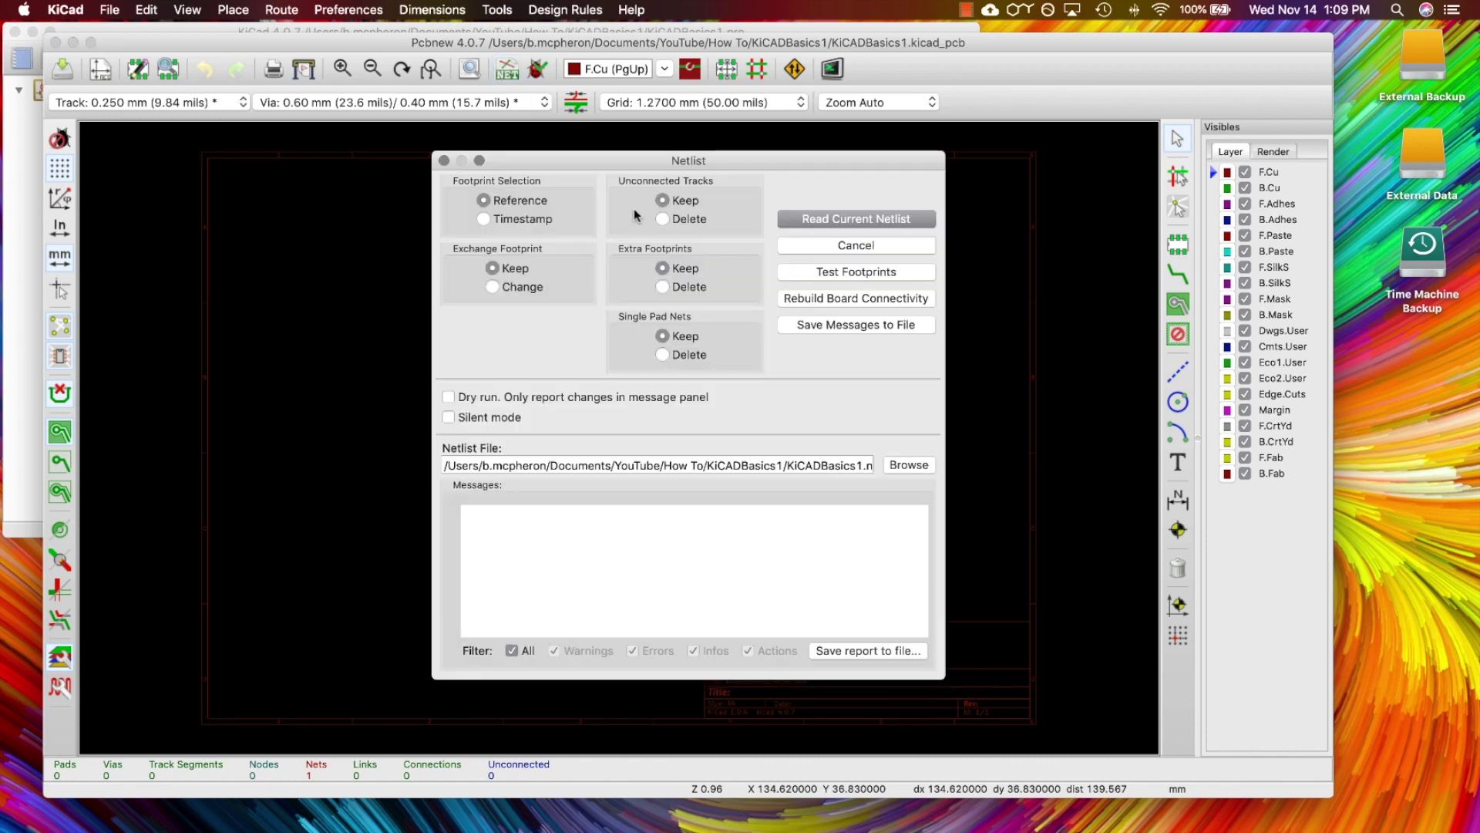
pyautogui.click(832, 219)
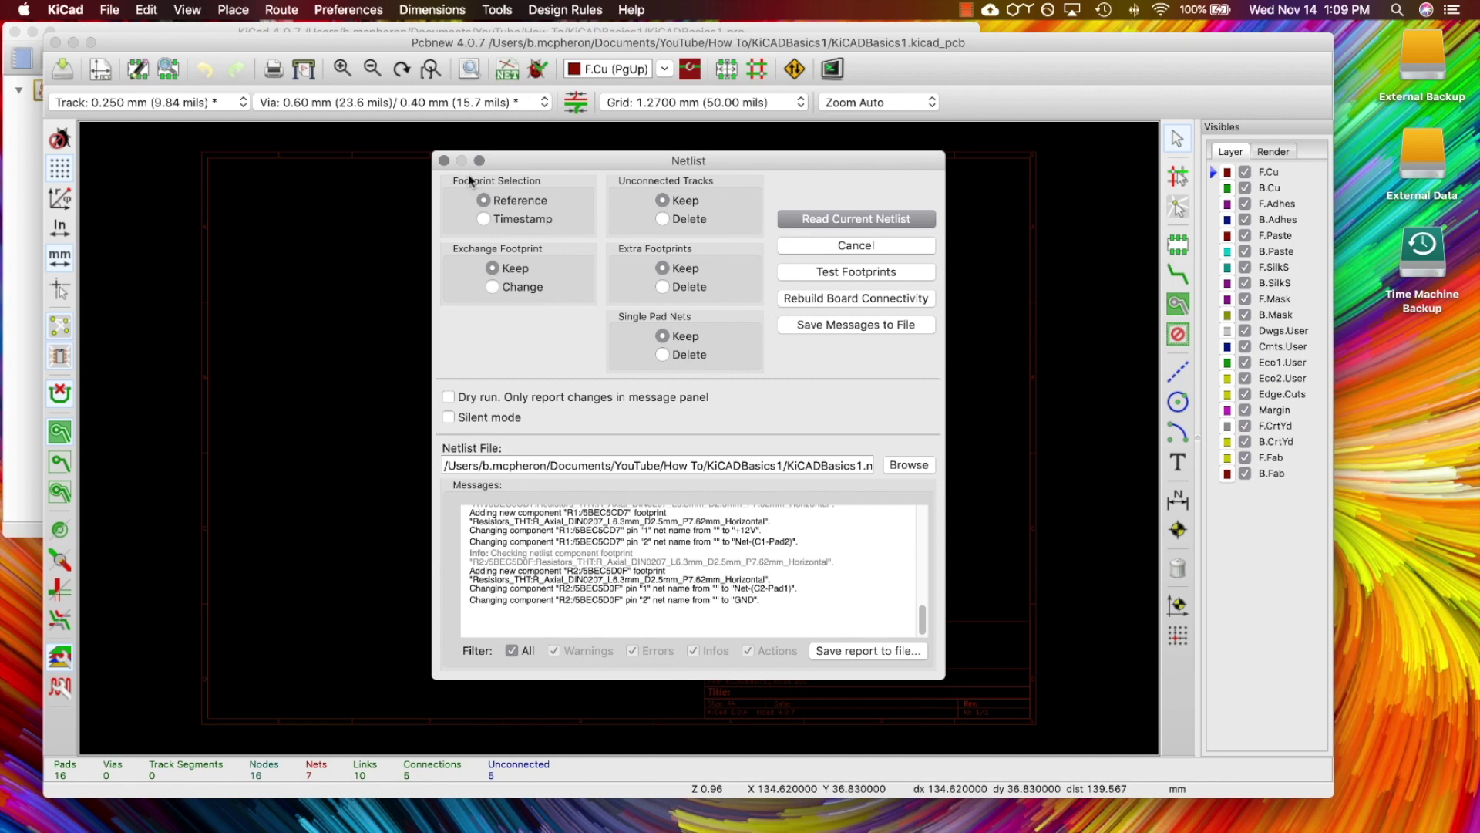
# Step: Close the netlist dialog and spread the stacked resistor, capacitor, transistor and connector footprints apart across the board
pyautogui.click(444, 161)
pyautogui.scroll(5, 626, 438)
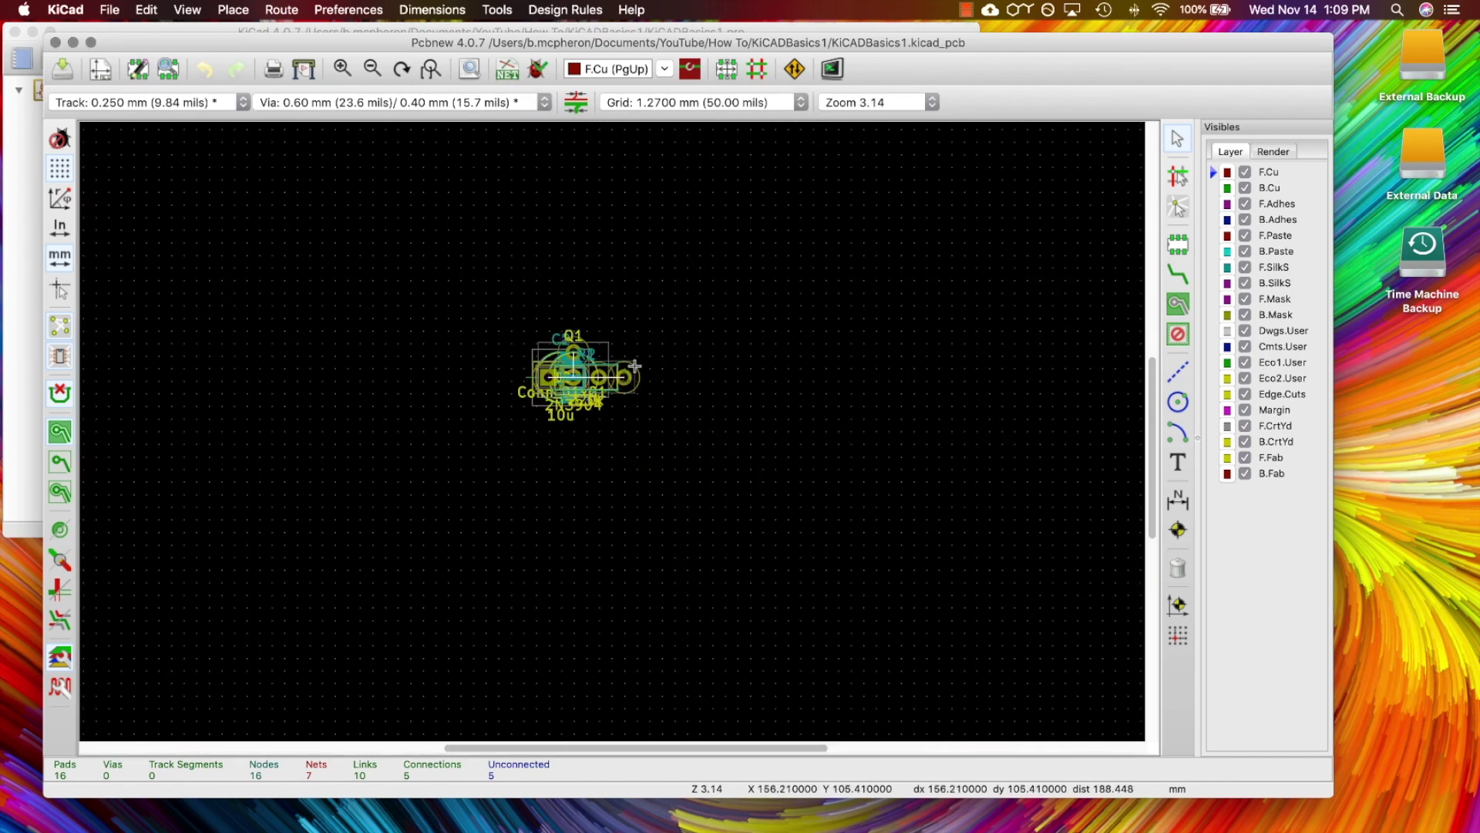
pyautogui.moveTo(634, 366); pyautogui.dragTo(510, 219)
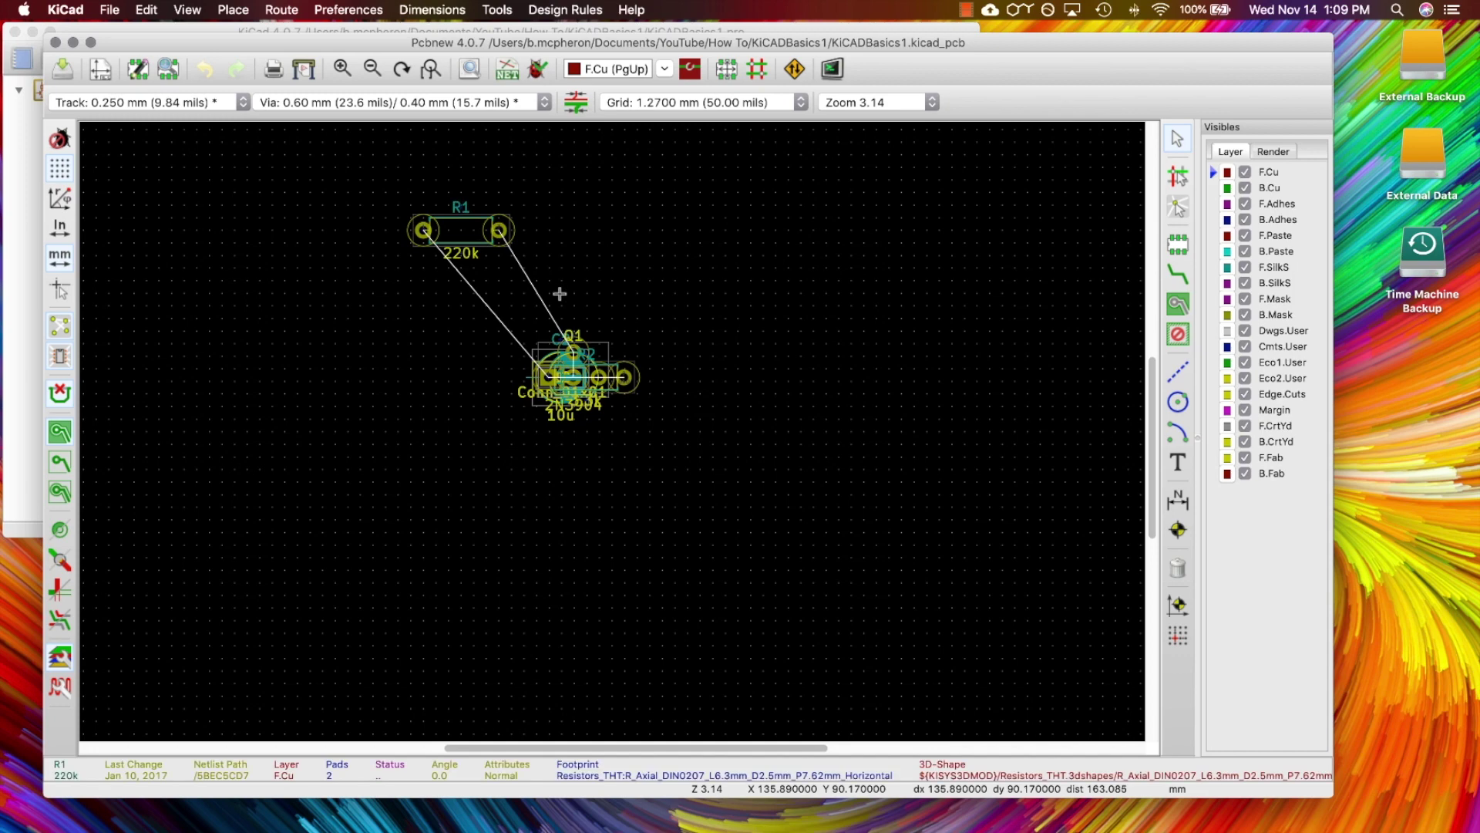
pyautogui.moveTo(586, 359); pyautogui.dragTo(713, 256)
pyautogui.moveTo(570, 347); pyautogui.dragTo(396, 432)
pyautogui.moveTo(561, 372); pyautogui.dragTo(890, 332)
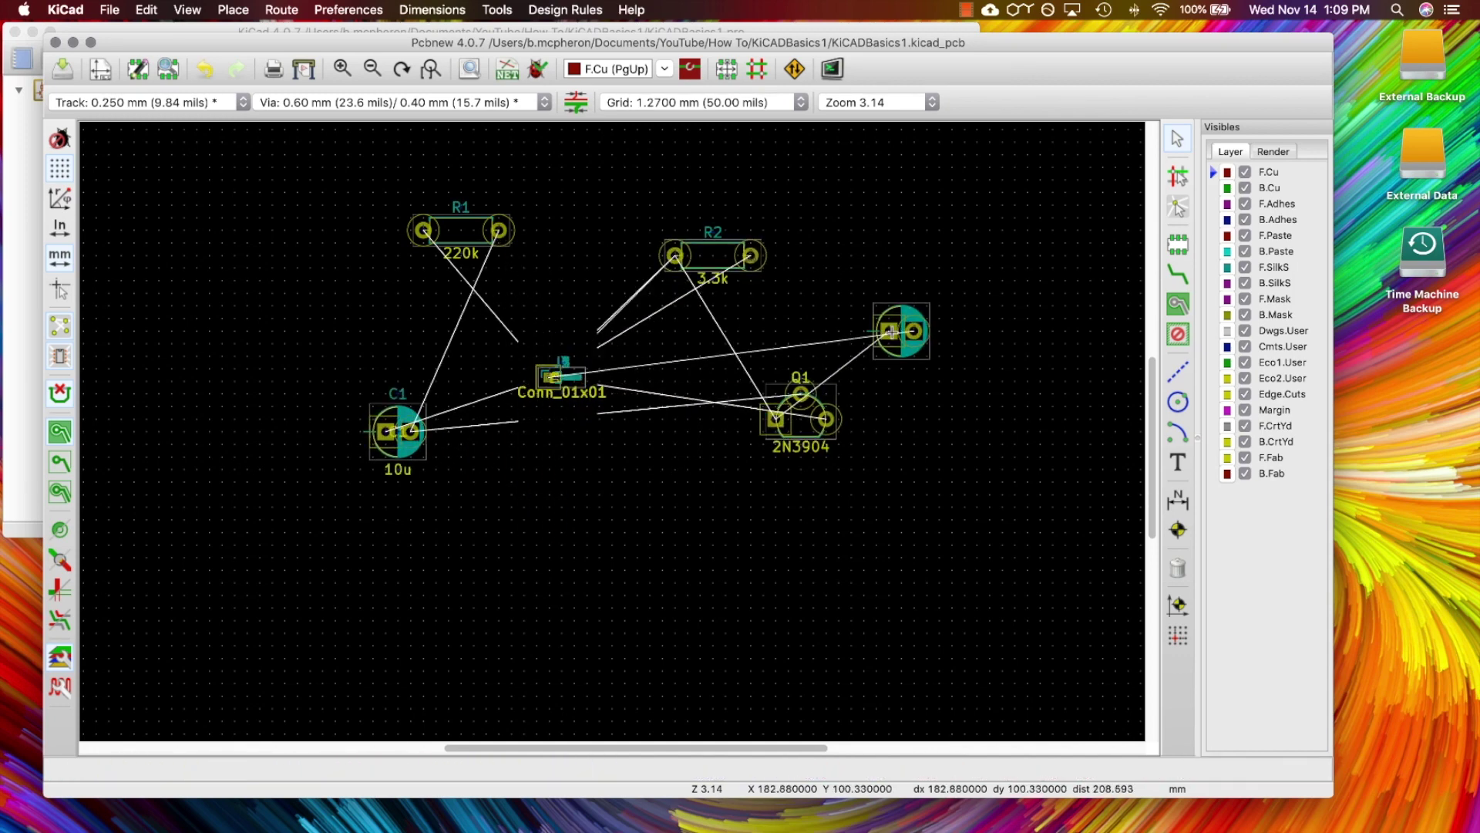
pyautogui.moveTo(552, 376); pyautogui.dragTo(489, 495)
pyautogui.moveTo(552, 376); pyautogui.dragTo(600, 242)
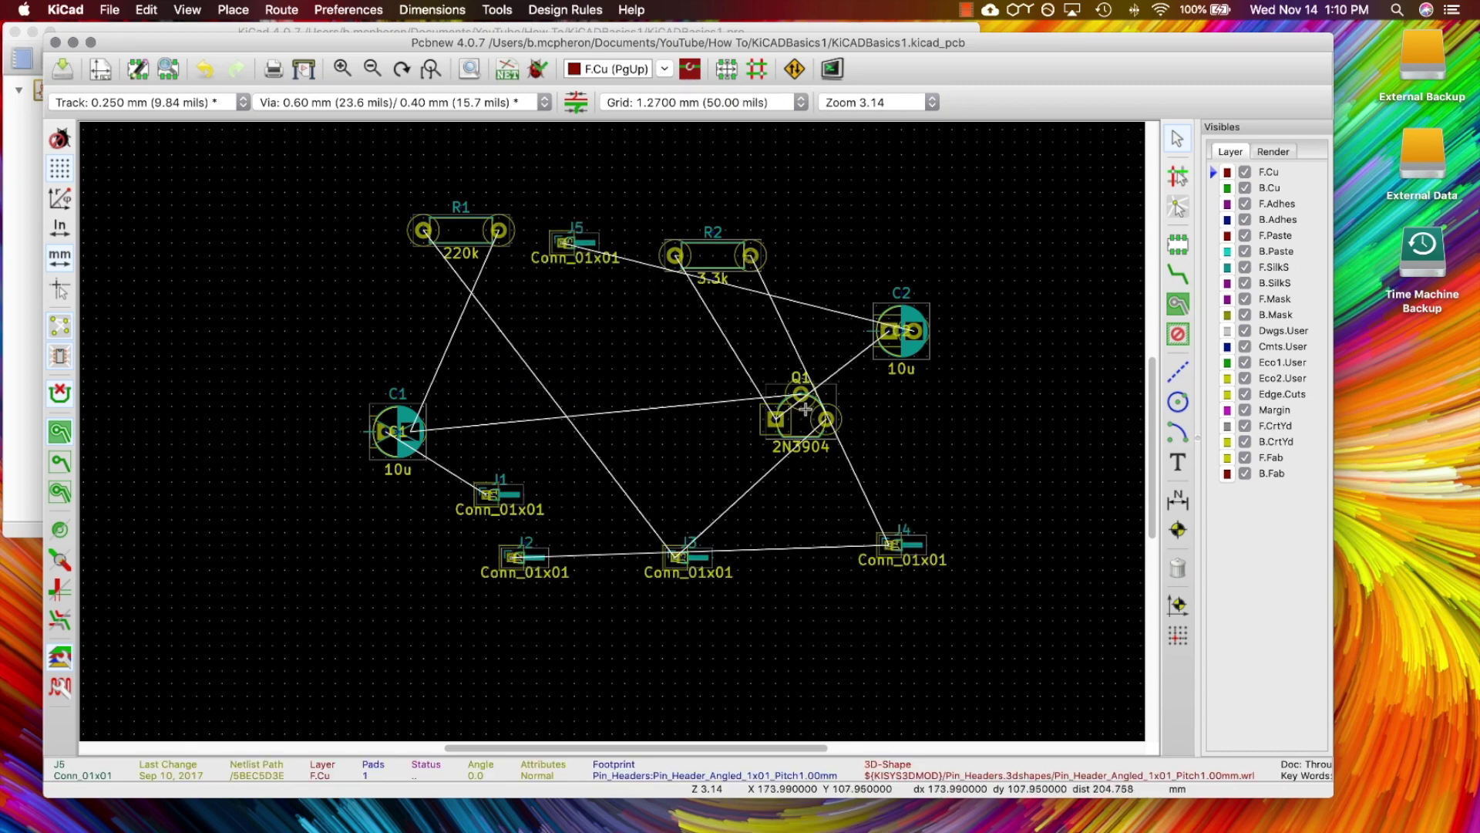
# Step: Rotate transistor Q1 by 90 degrees and place it below J5, between R1 and R2
pyautogui.press('r')
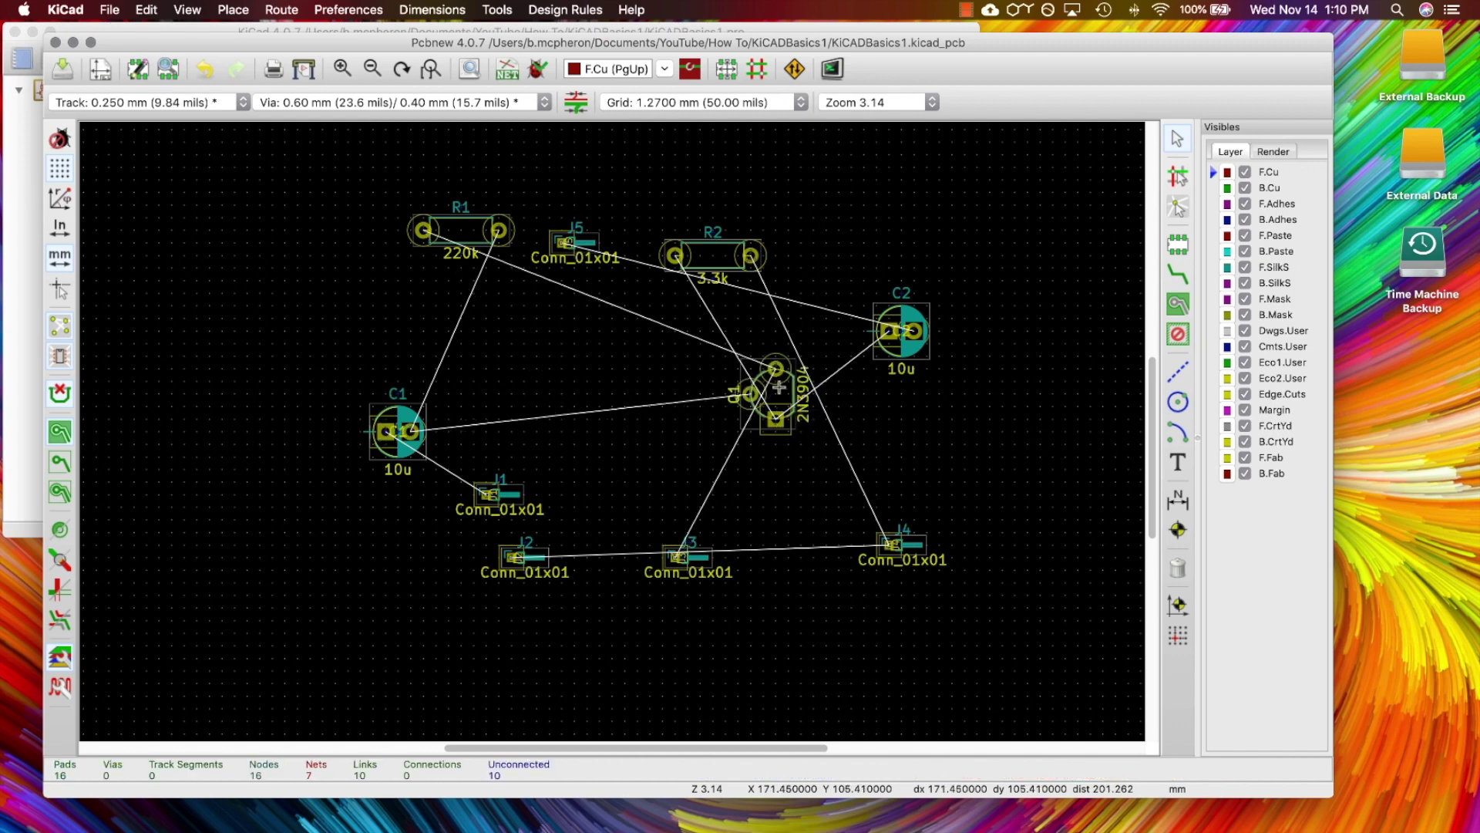
pyautogui.moveTo(779, 387); pyautogui.dragTo(582, 355)
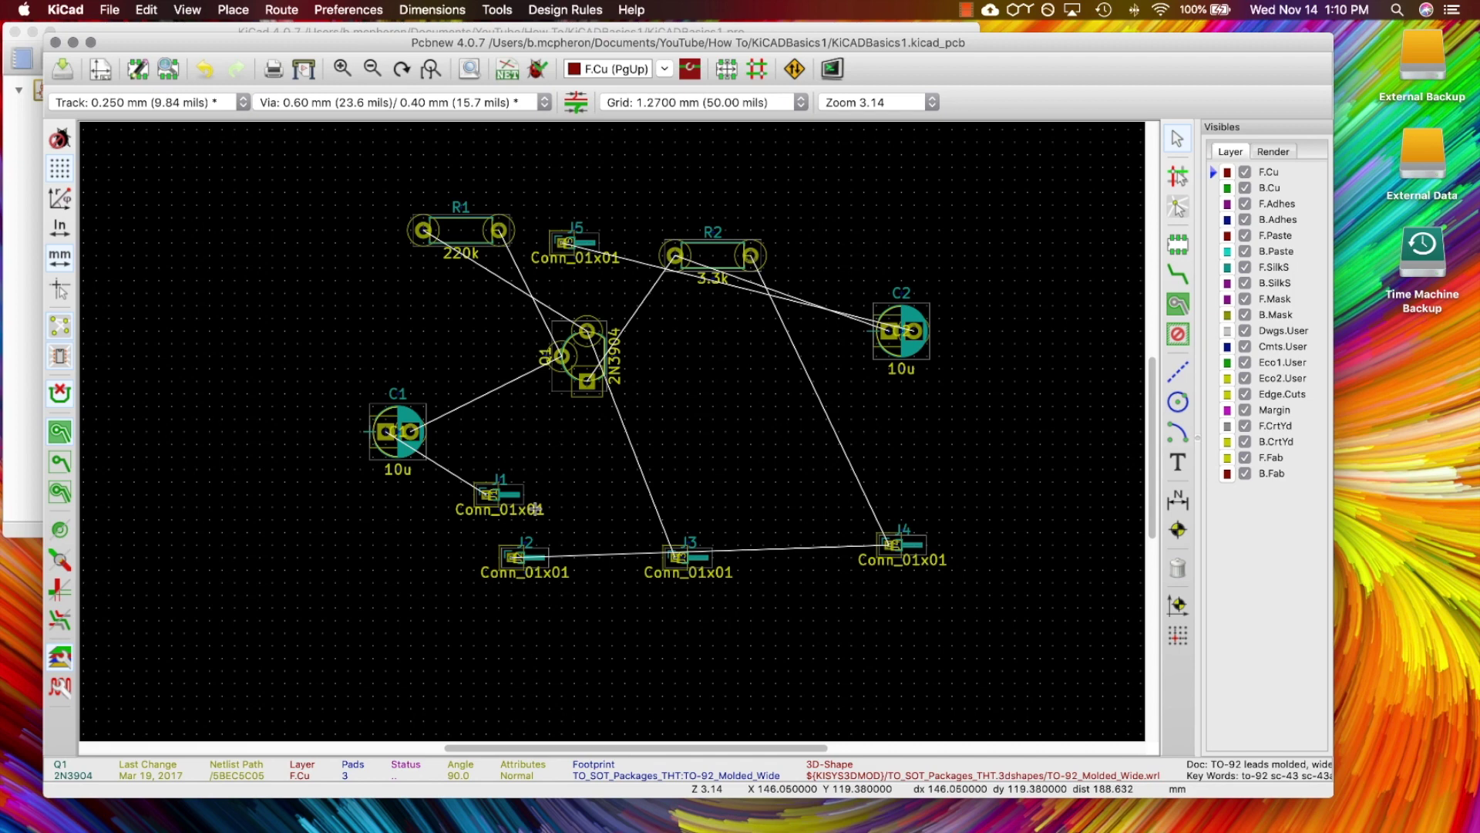
# Step: Draw a closed rectangular board outline with chamfered corners around the components on the Edge.Cuts layer
pyautogui.click(876, 102)
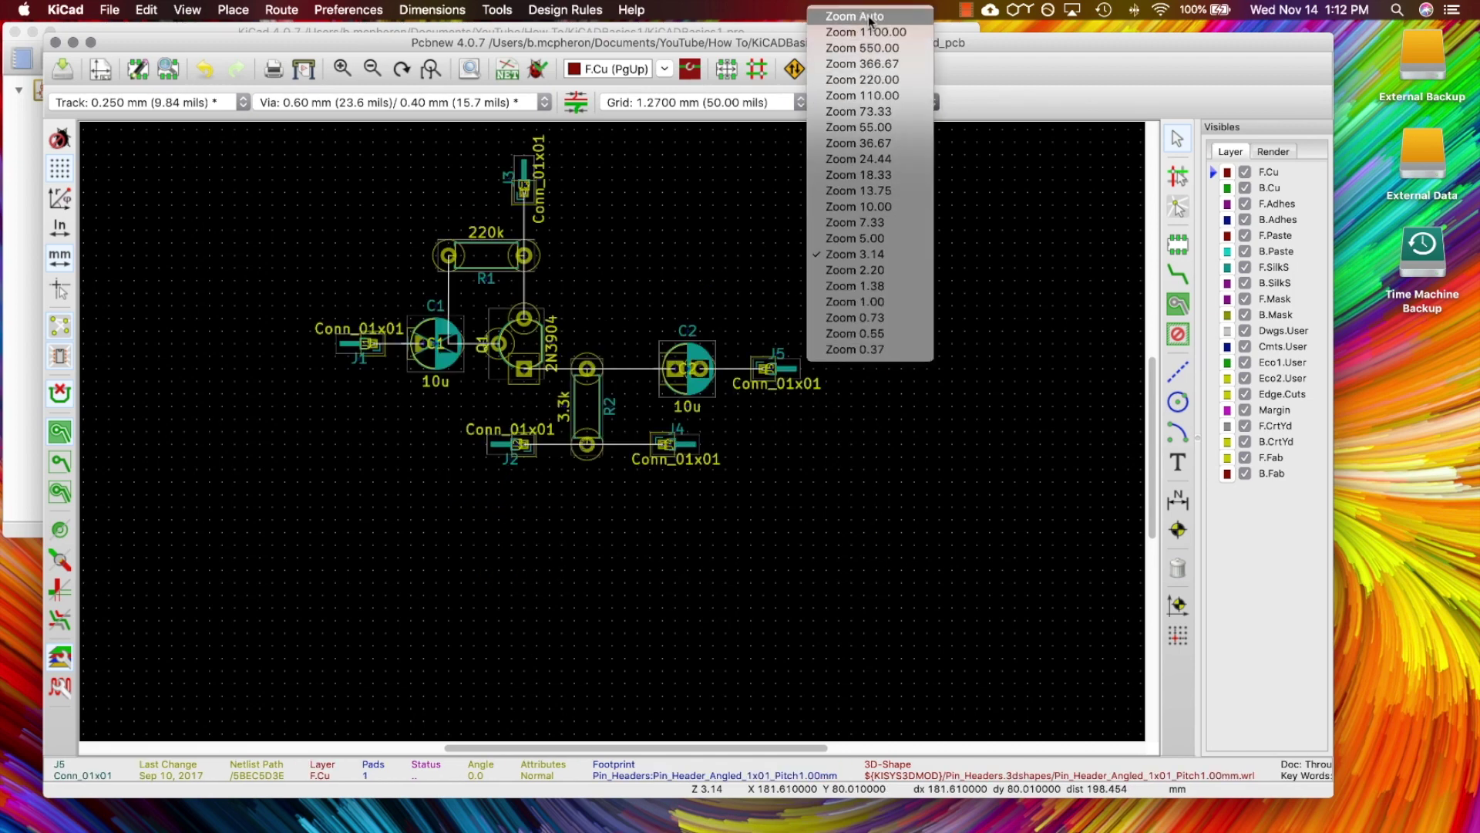
pyautogui.click(869, 16)
pyautogui.click(1180, 374)
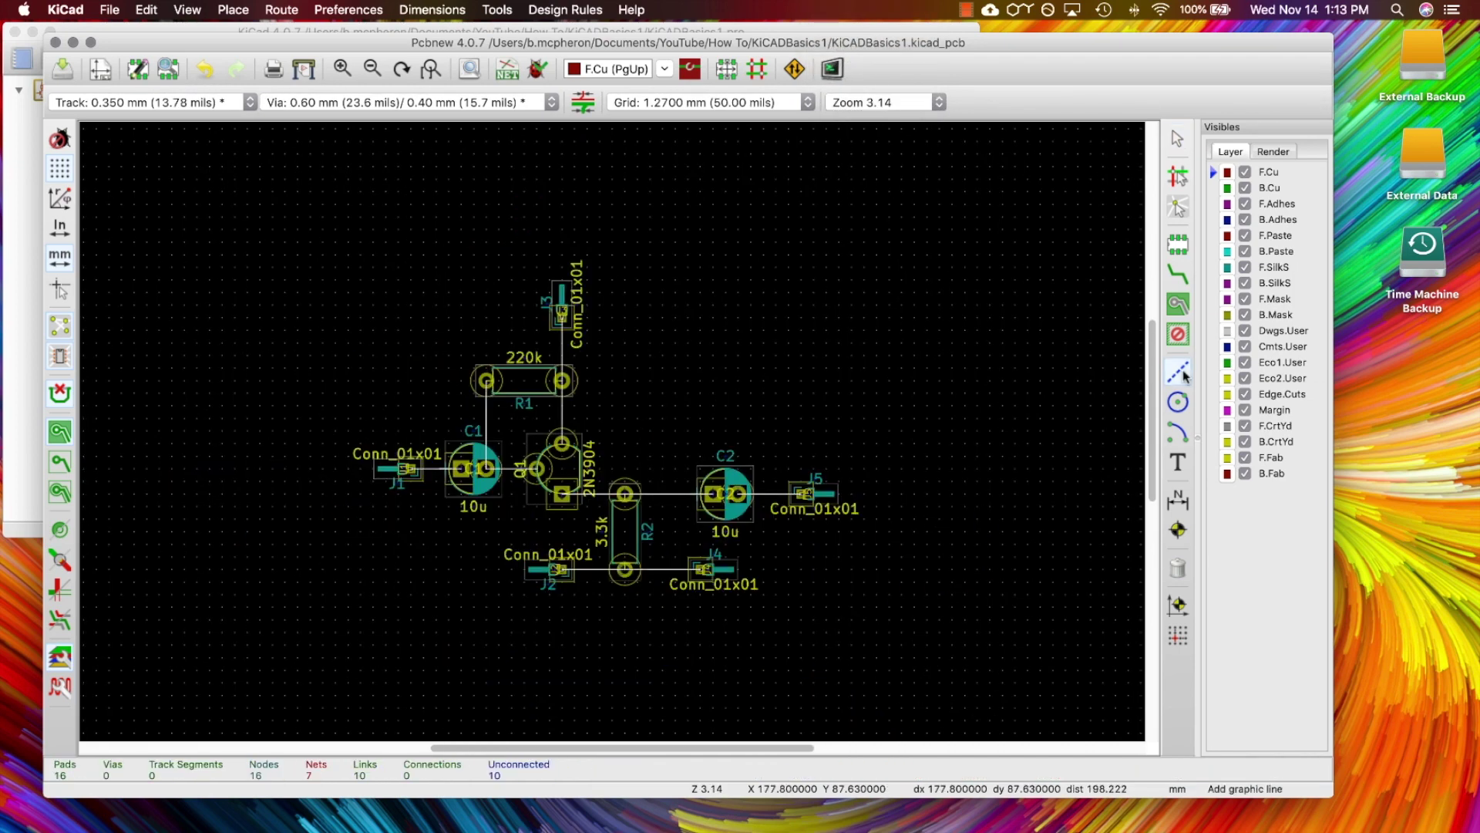
pyautogui.click(1218, 396)
pyautogui.click(398, 292)
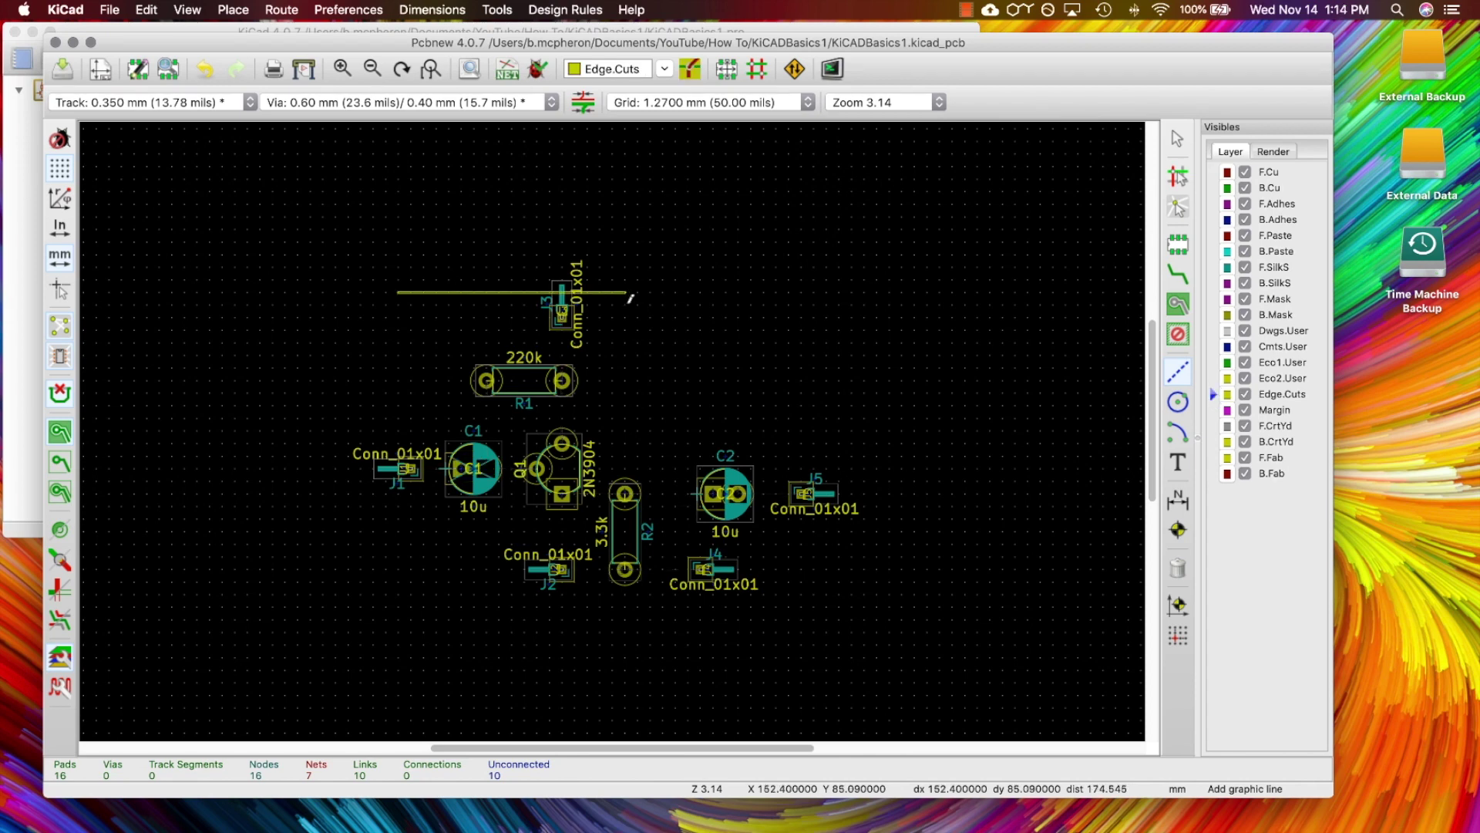
pyautogui.click(802, 291)
pyautogui.click(826, 316)
pyautogui.click(826, 582)
pyautogui.click(802, 607)
pyautogui.click(397, 607)
pyautogui.click(372, 582)
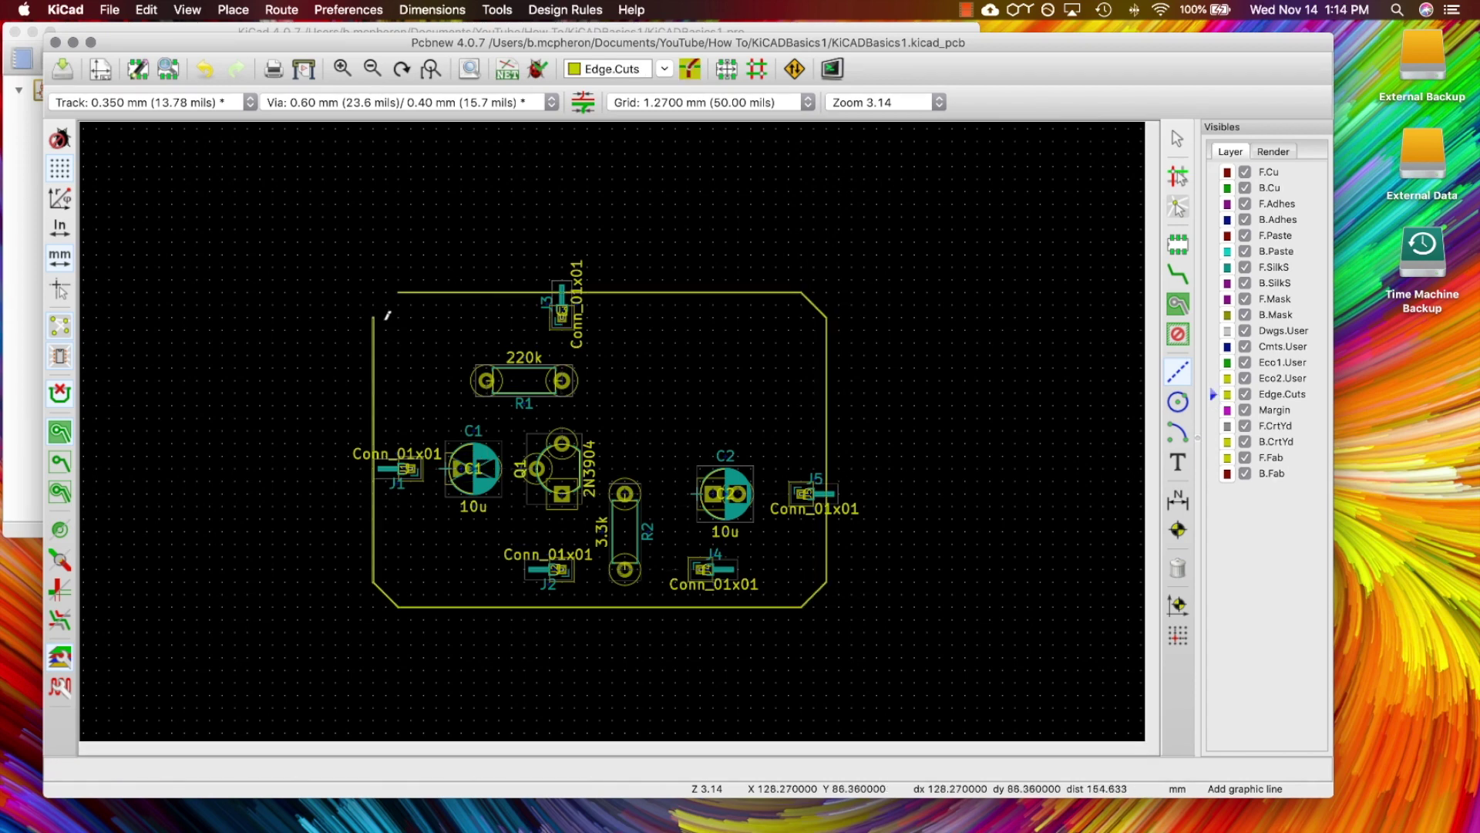
pyautogui.click(372, 316)
pyautogui.click(397, 291)
pyautogui.rightClick(411, 301)
pyautogui.click(439, 321)
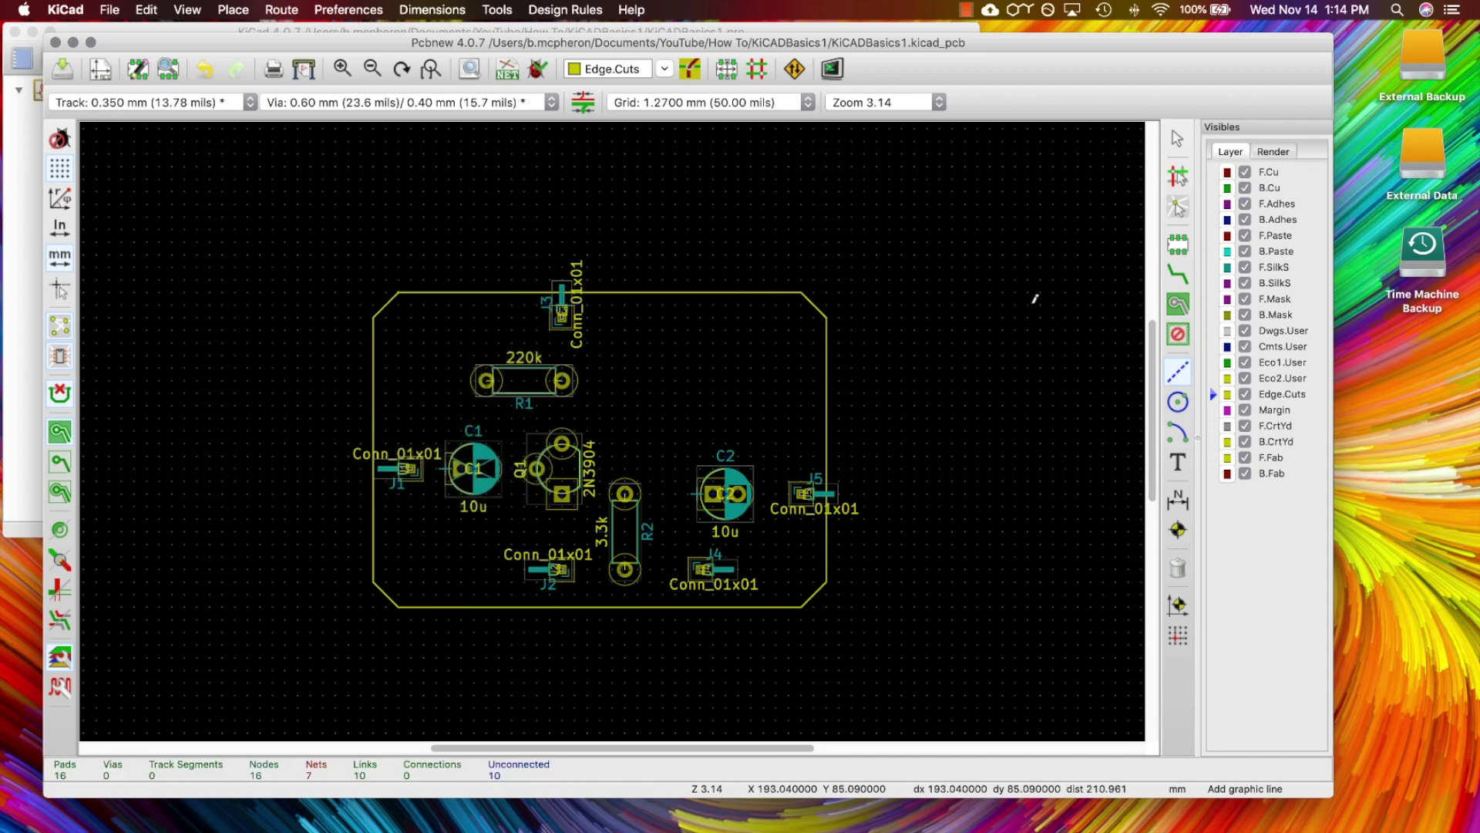
# Step: Start a filled copper zone at the outline's upper-left chamfer, on layer F.Cu with net GND
pyautogui.click(1177, 305)
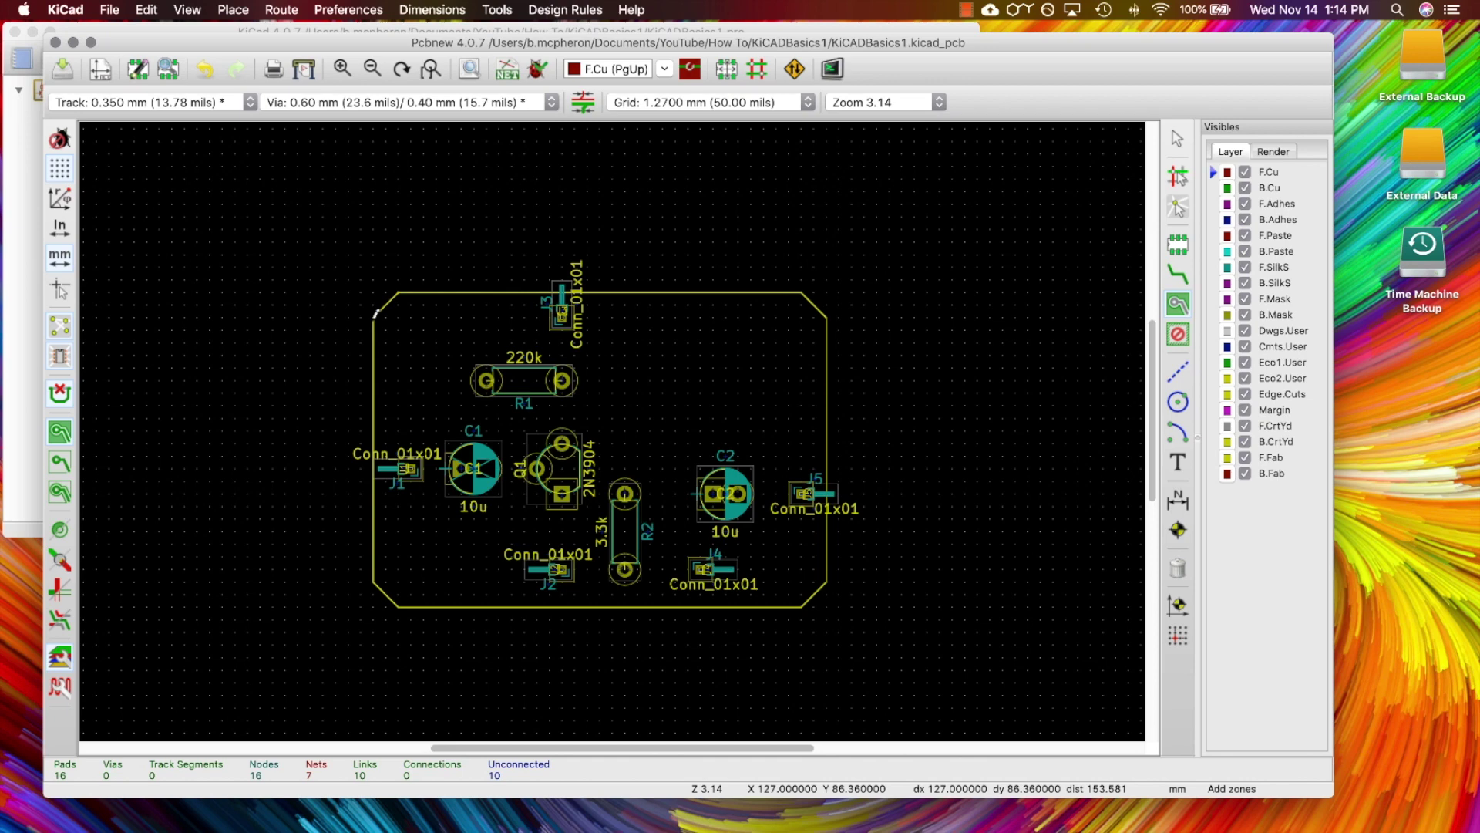
pyautogui.click(376, 316)
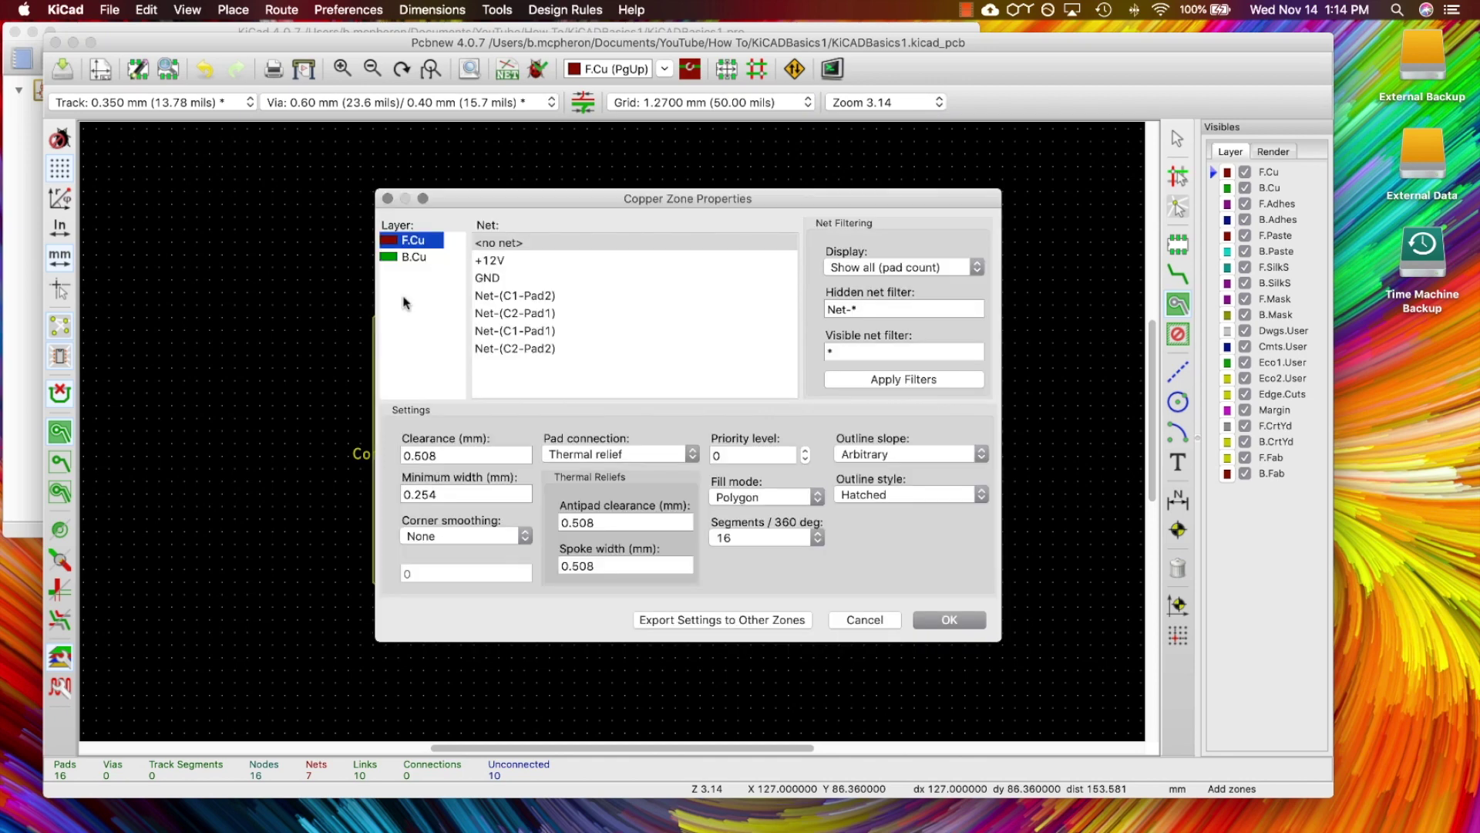
pyautogui.click(515, 278)
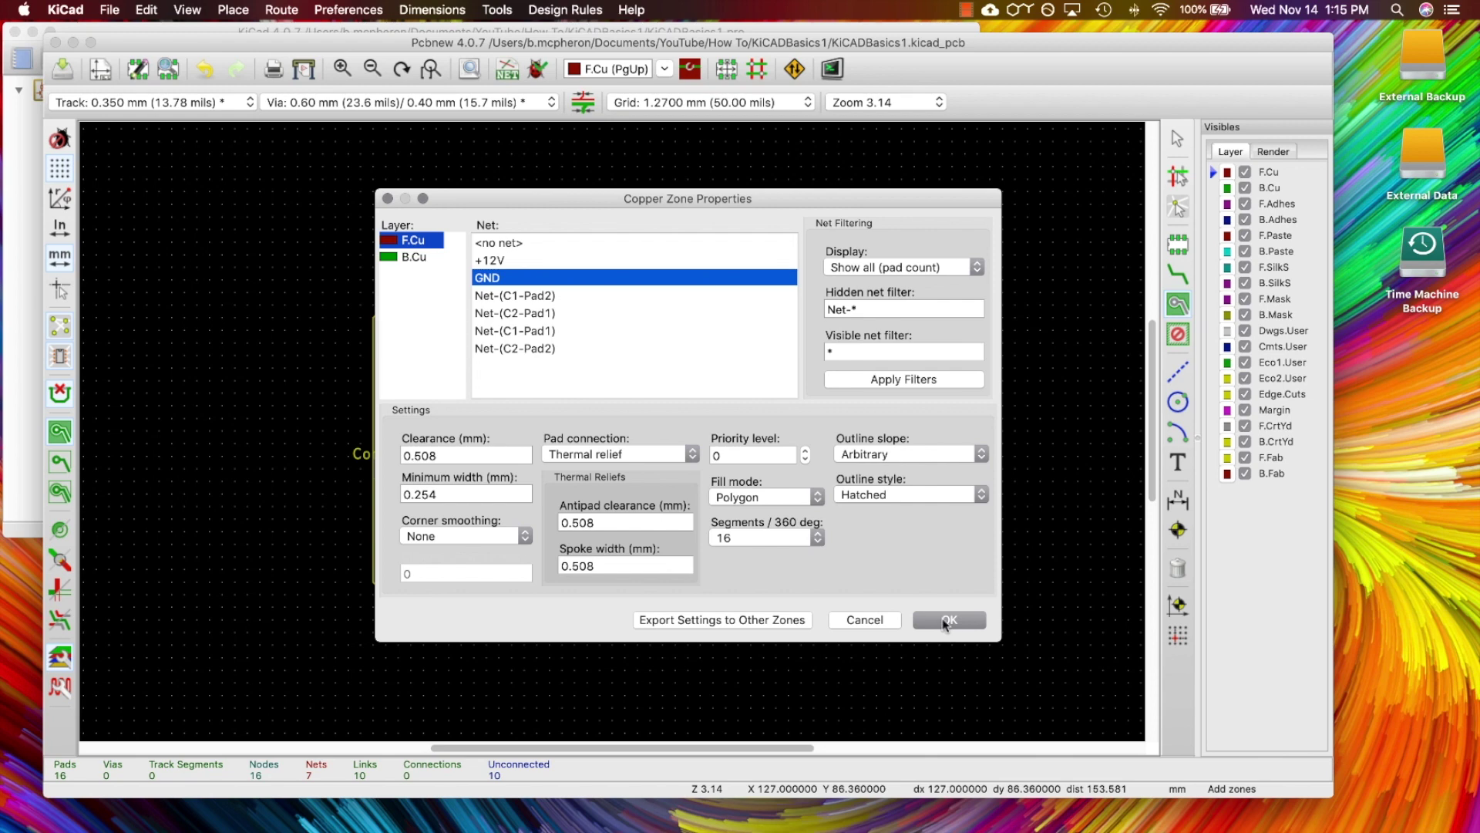
pyautogui.click(946, 620)
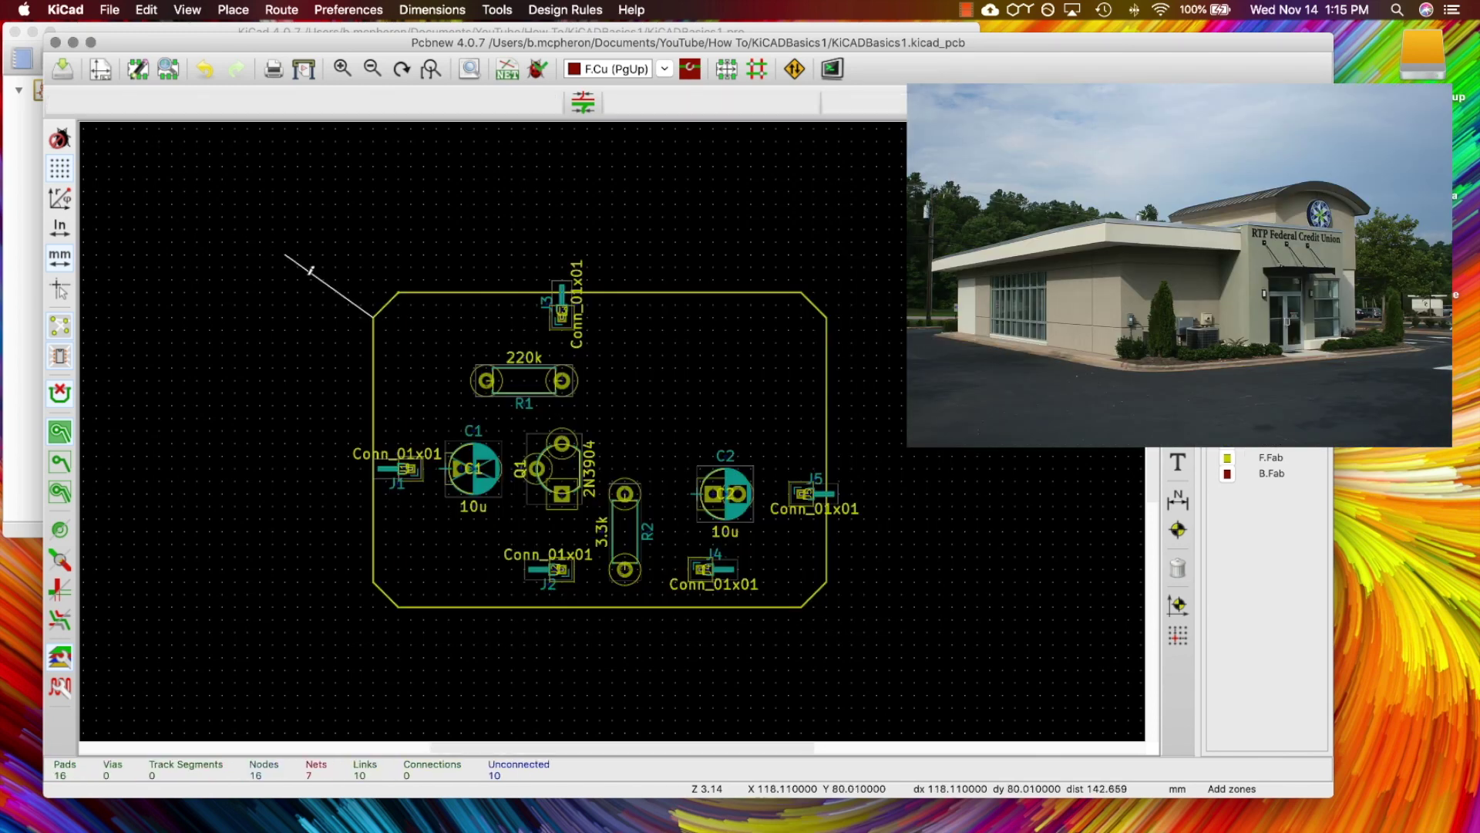
# Step: Trace the GND zone along all corners of the chamfered board edge and close the zone outline
pyautogui.click(398, 290)
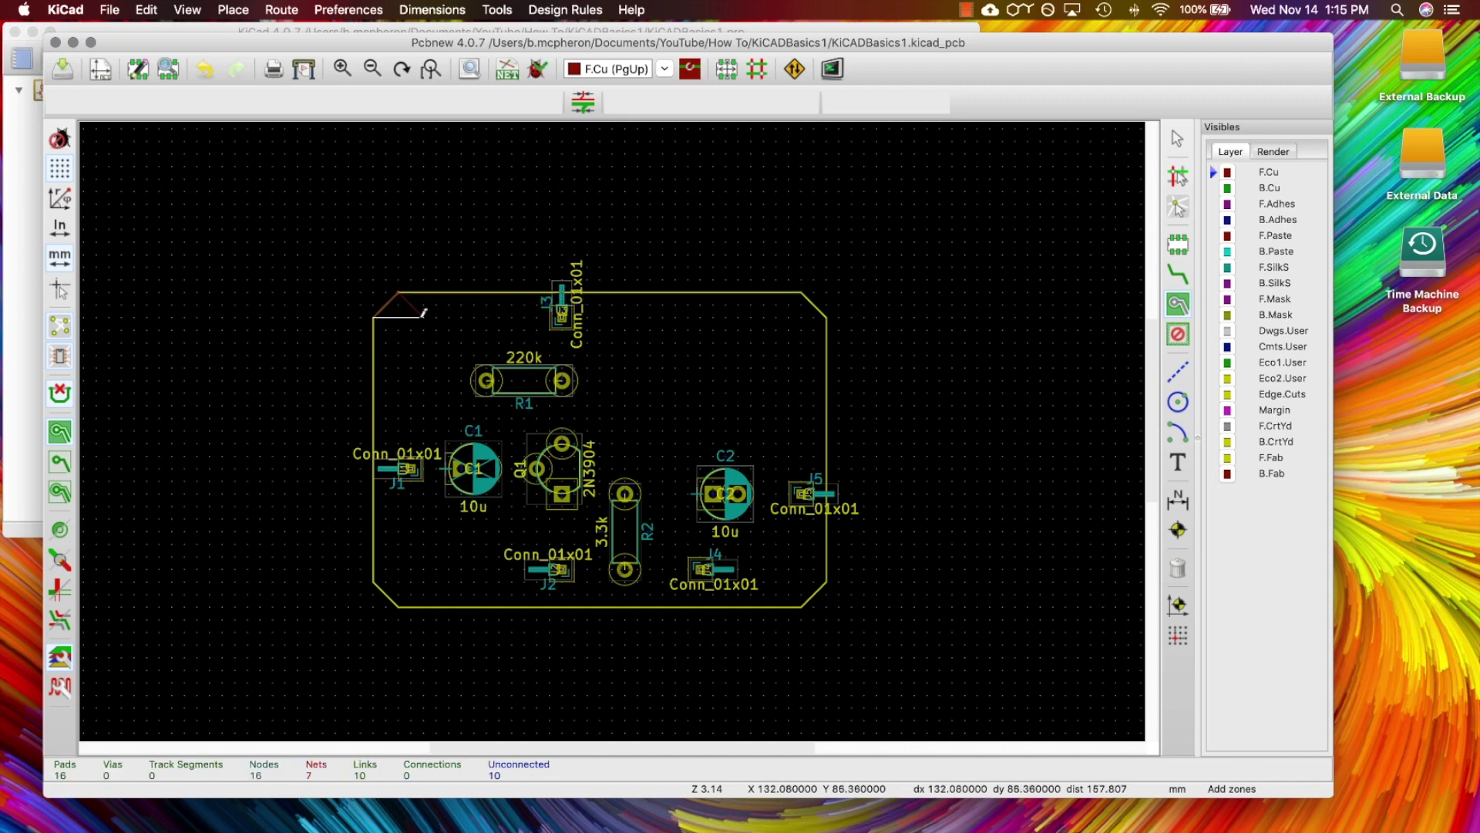
pyautogui.click(803, 291)
pyautogui.click(828, 317)
pyautogui.click(827, 583)
pyautogui.click(802, 607)
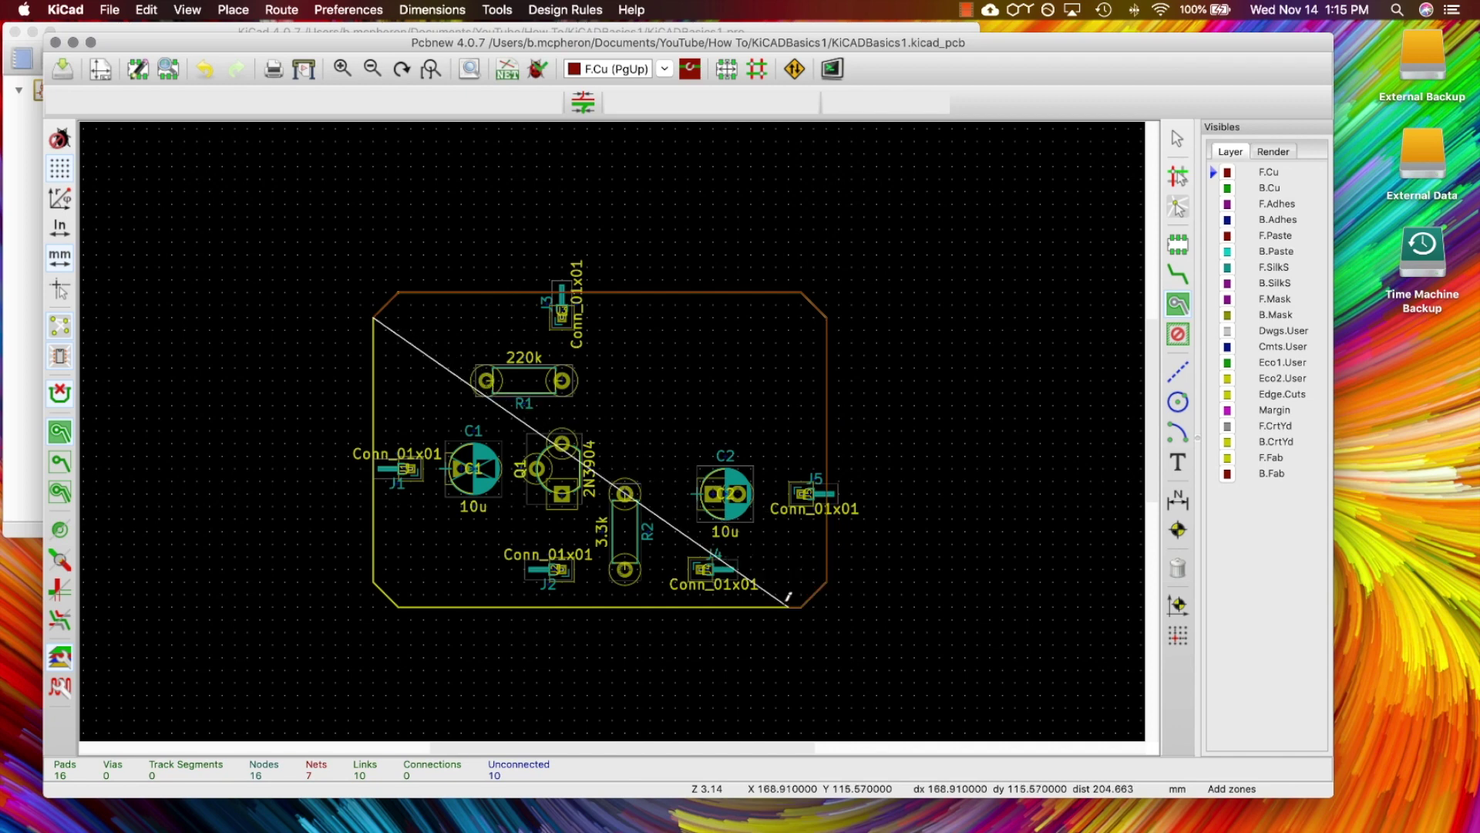
pyautogui.click(399, 607)
pyautogui.click(374, 581)
pyautogui.rightClick(373, 311)
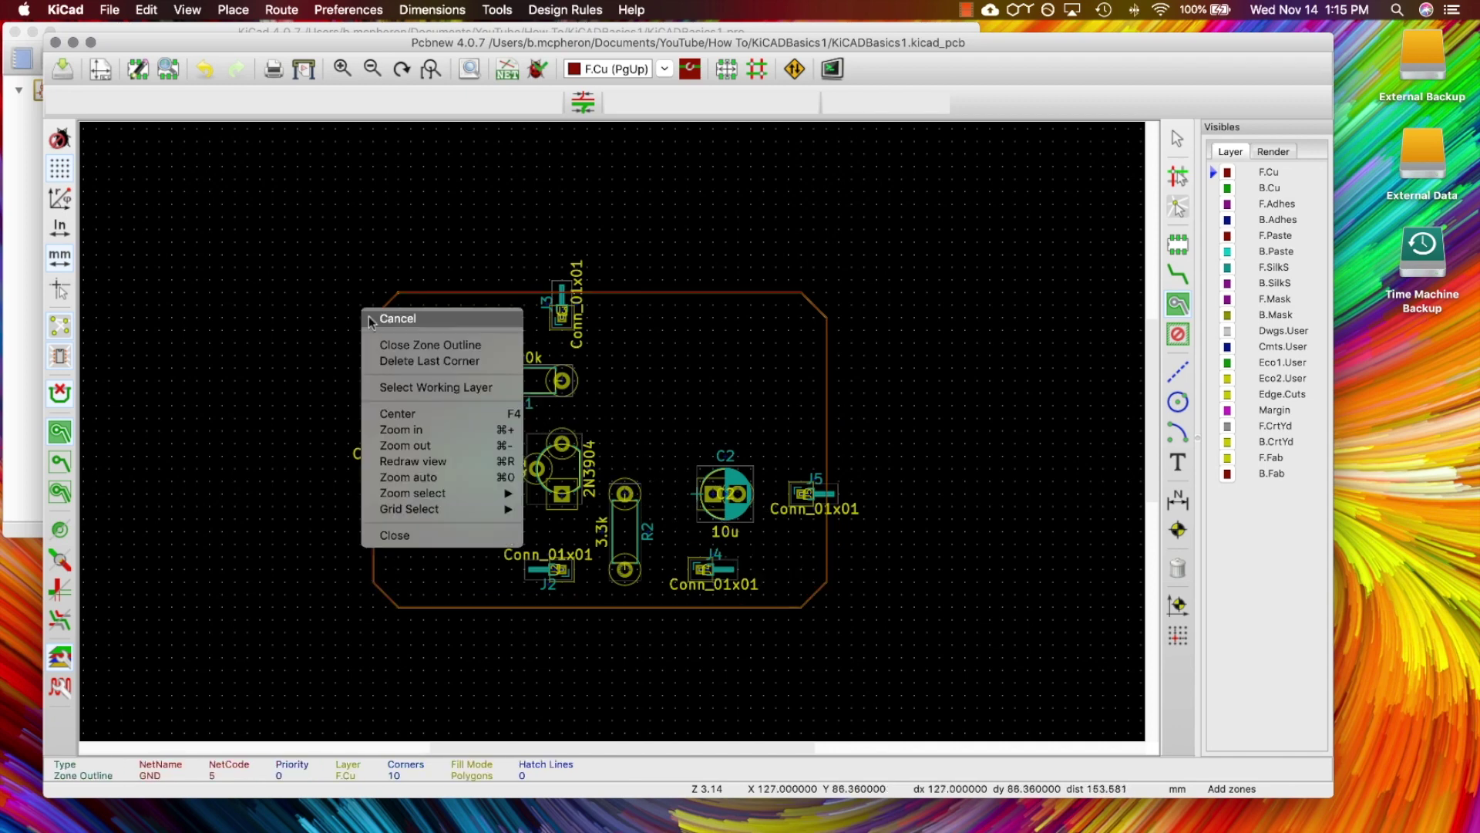
pyautogui.click(417, 345)
# Step: Fill all copper zones on the board
pyautogui.press('super+0')
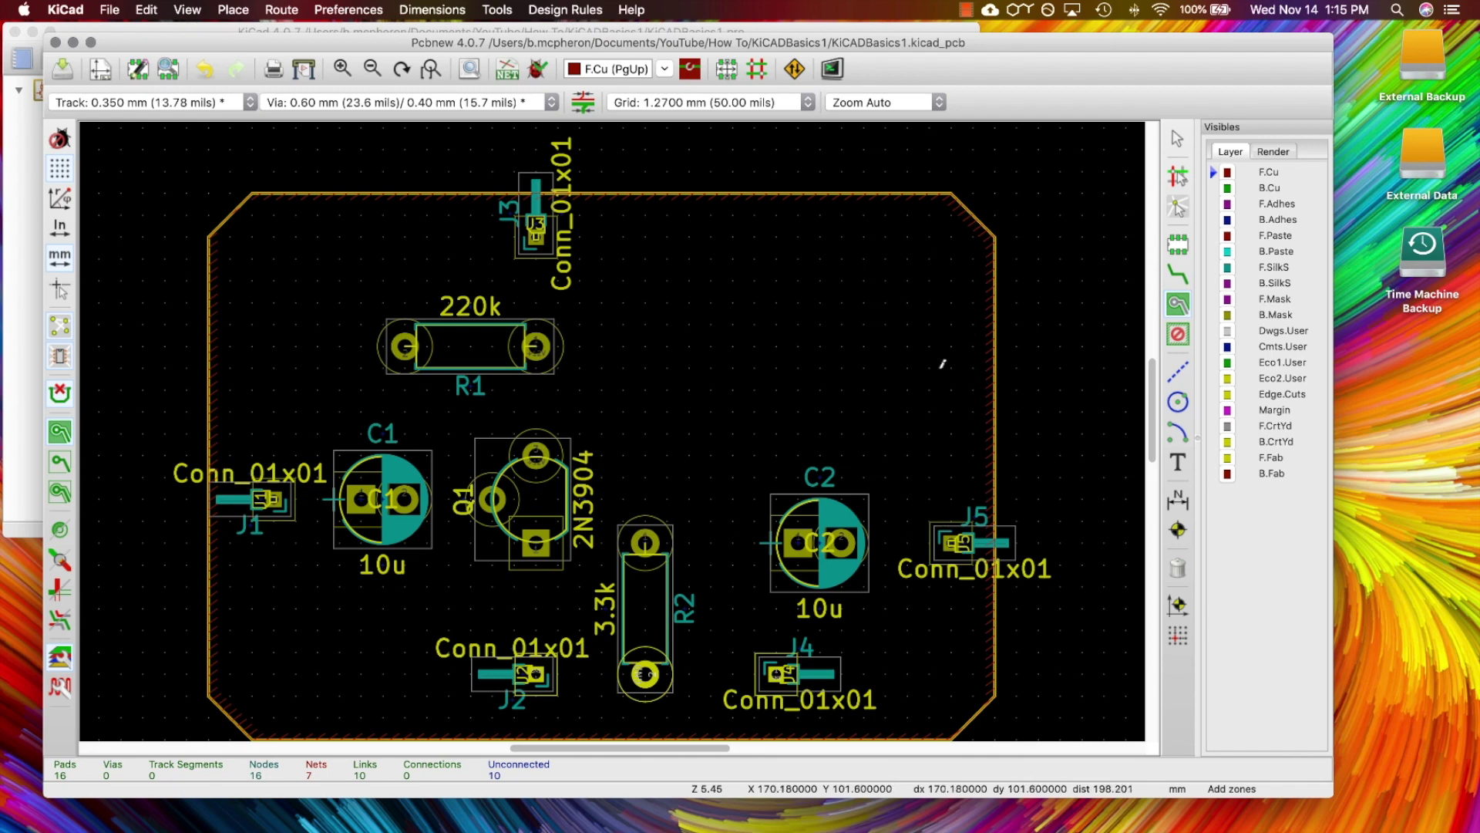
pyautogui.rightClick(864, 362)
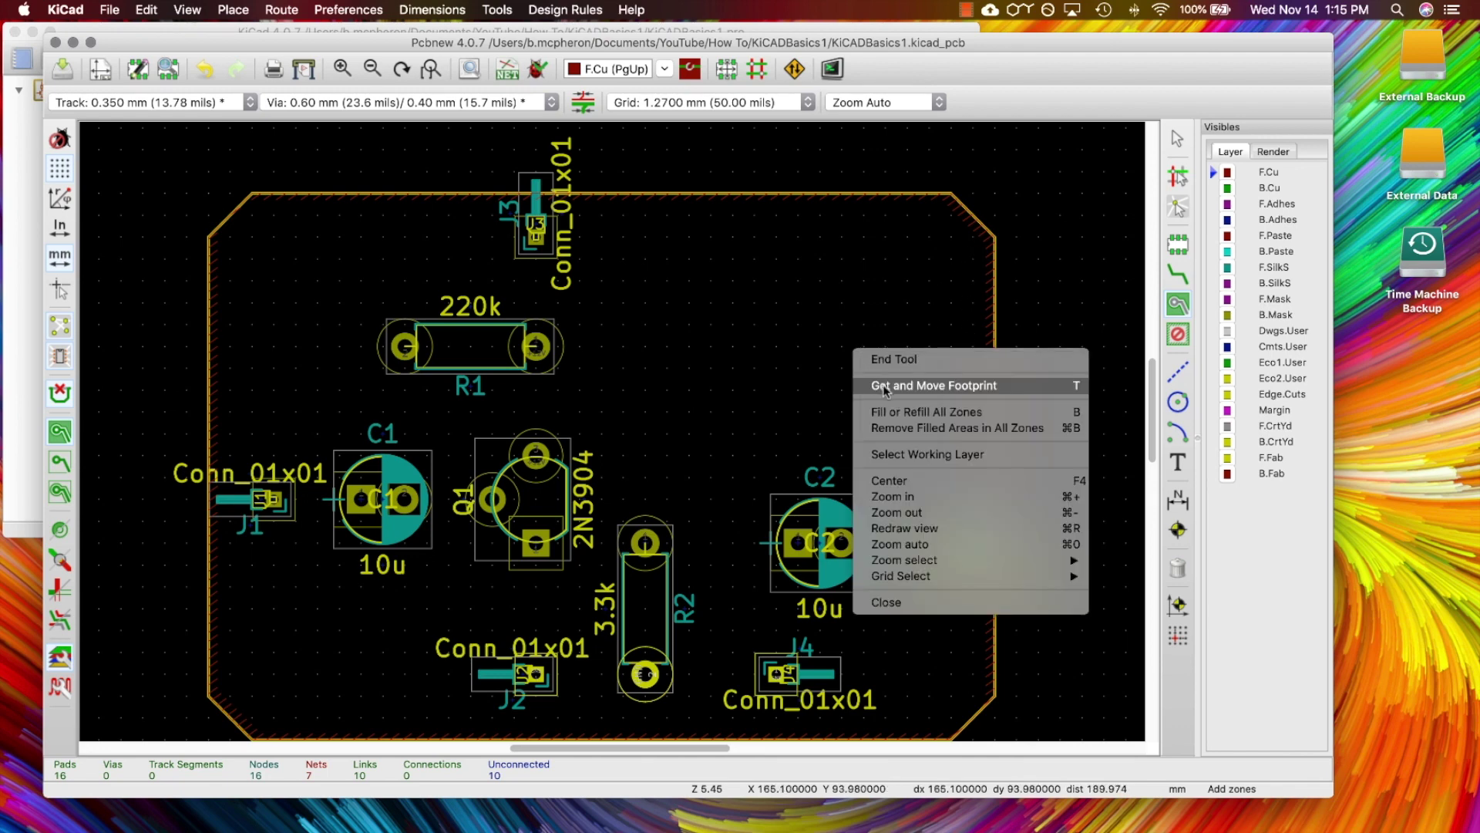
pyautogui.click(910, 414)
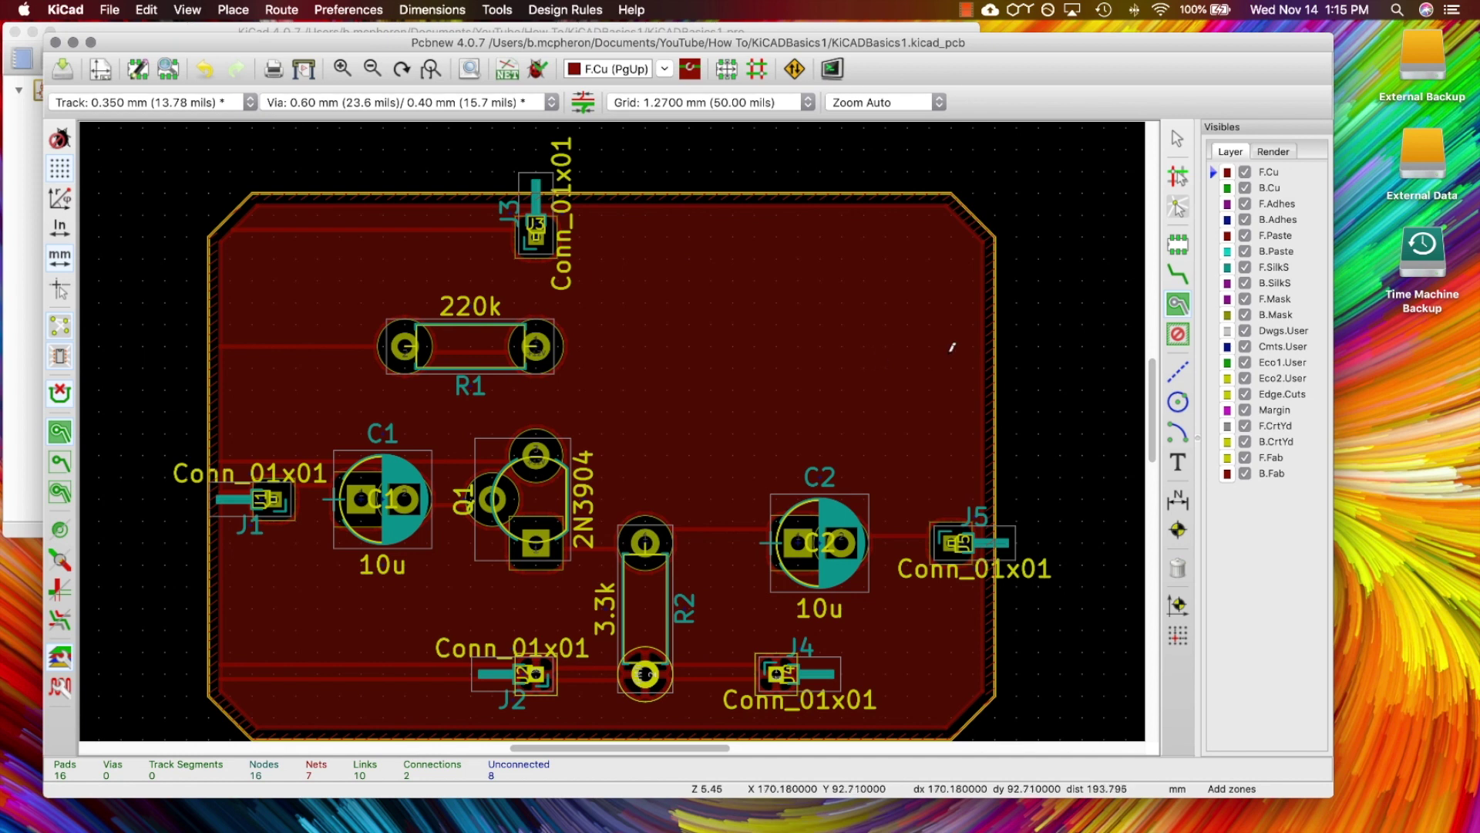
# Step: Route an F.Cu track from connector J1's pad to the square pad of C1
pyautogui.click(1178, 275)
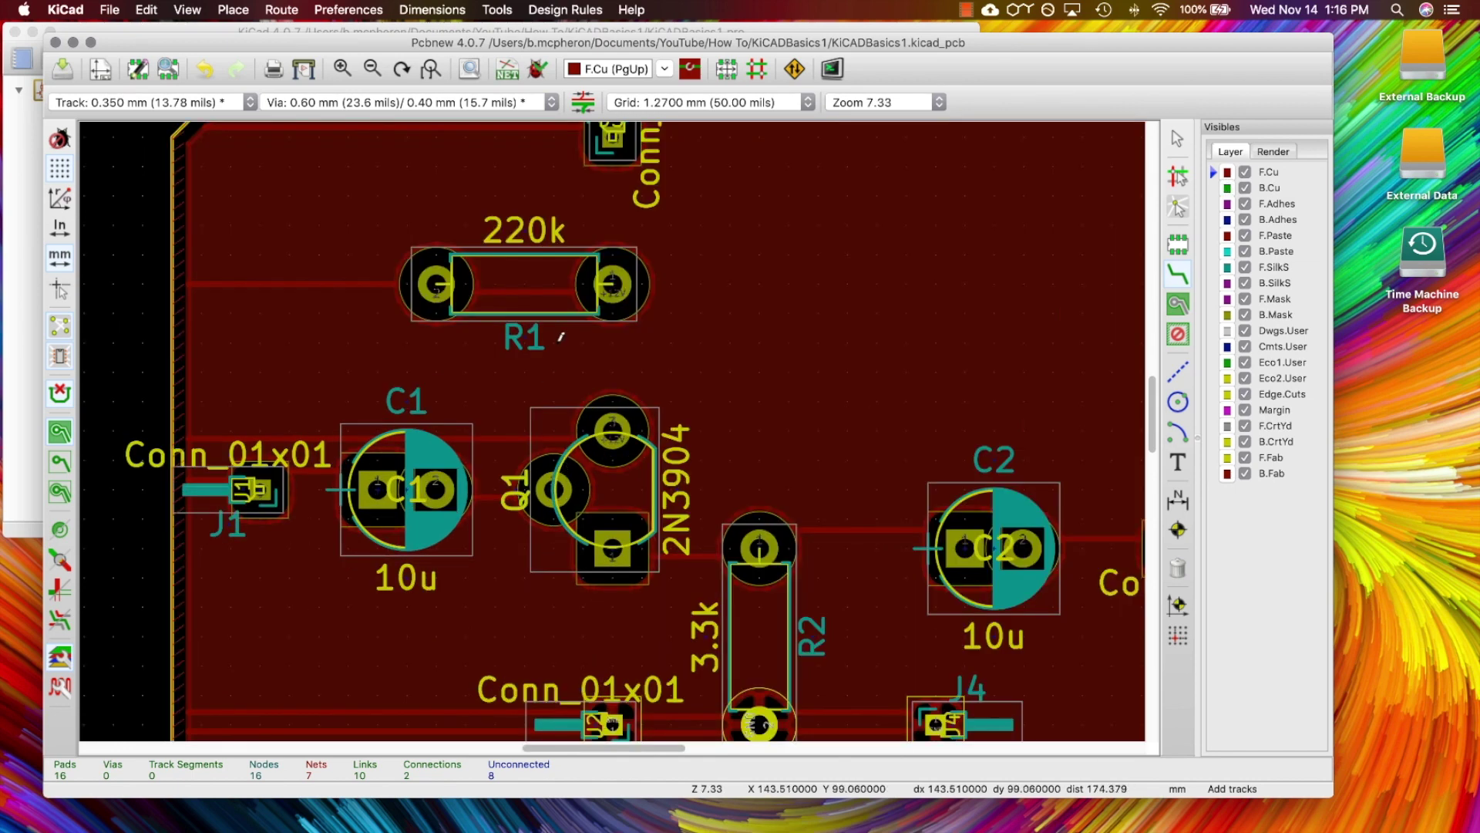
pyautogui.click(263, 484)
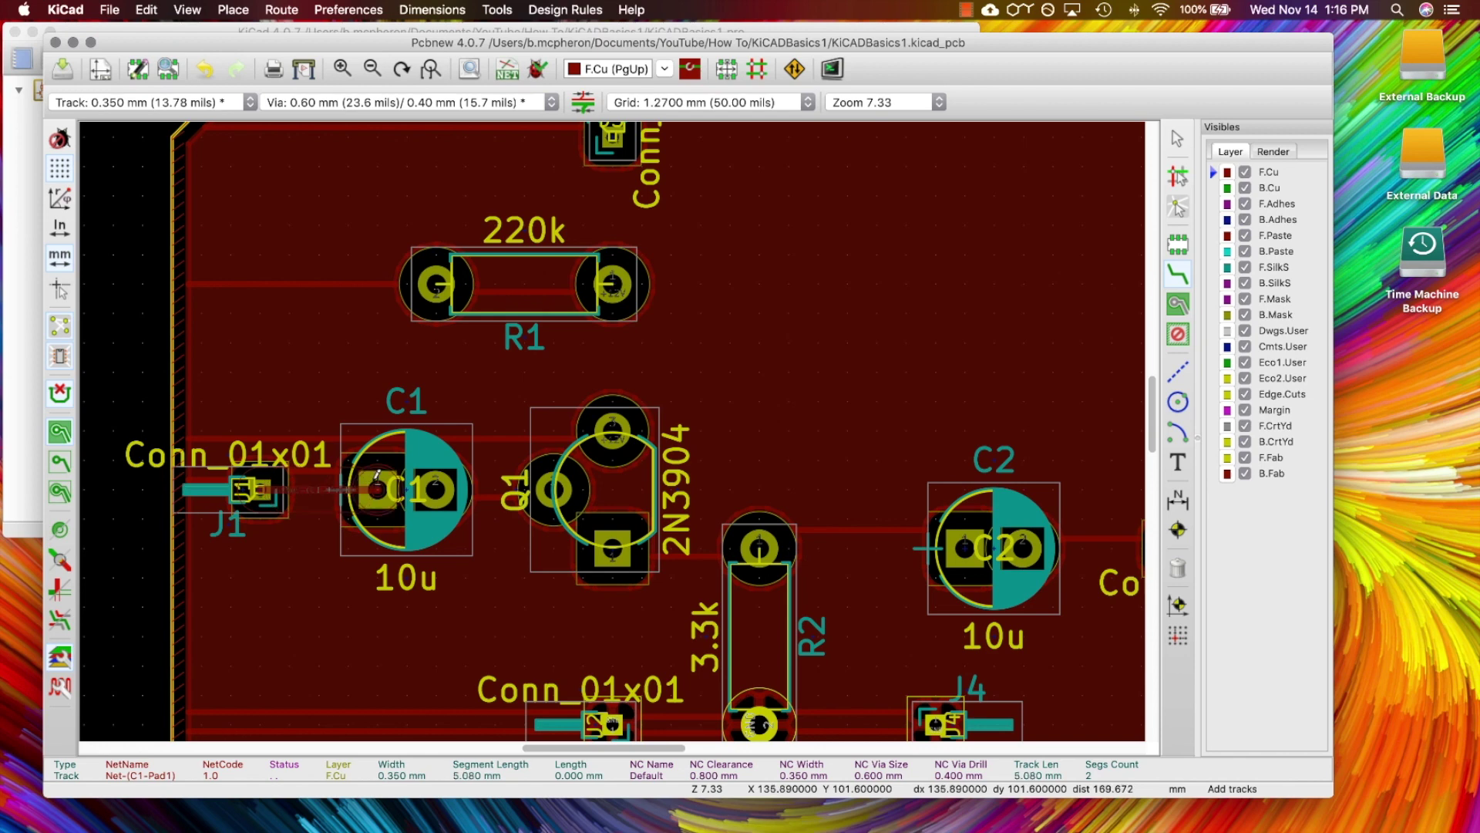
pyautogui.rightClick(368, 474)
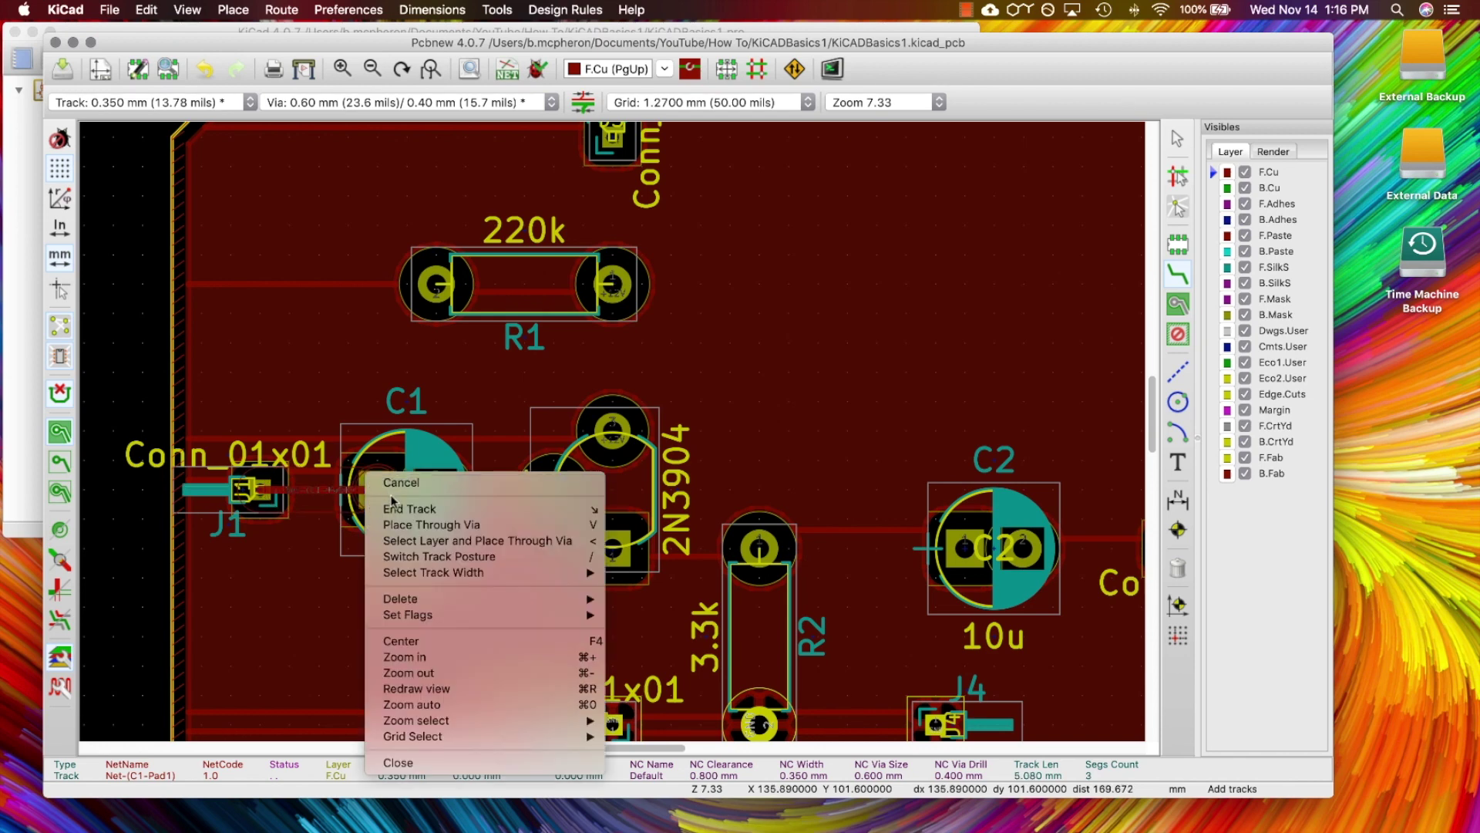
pyautogui.click(397, 508)
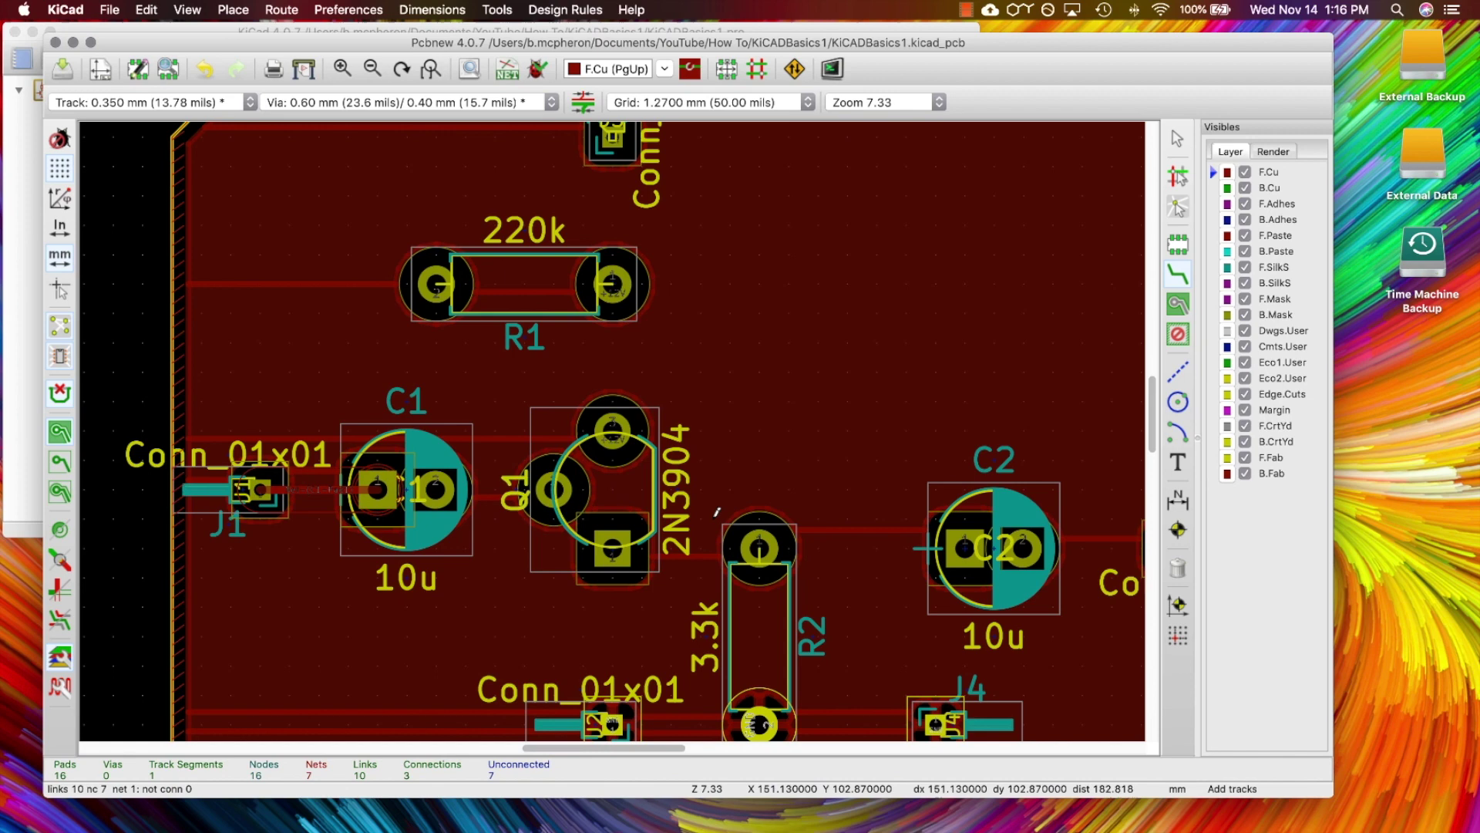
# Step: Route tracks from C1's round pad to R1's nearest pad and to Q1's middle pad
pyautogui.click(475, 480)
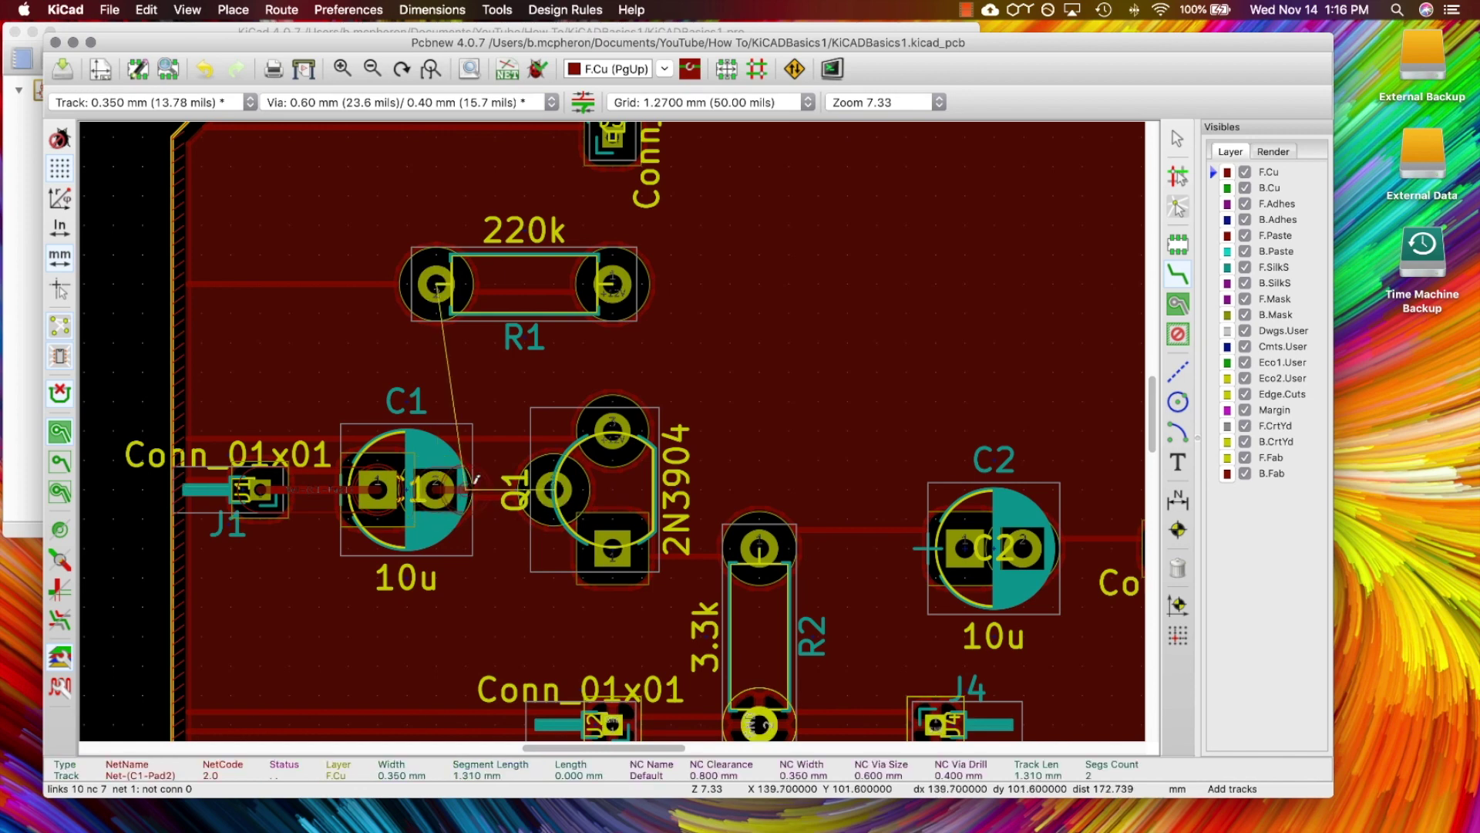
pyautogui.doubleClick(442, 276)
pyautogui.click(437, 486)
pyautogui.doubleClick(553, 487)
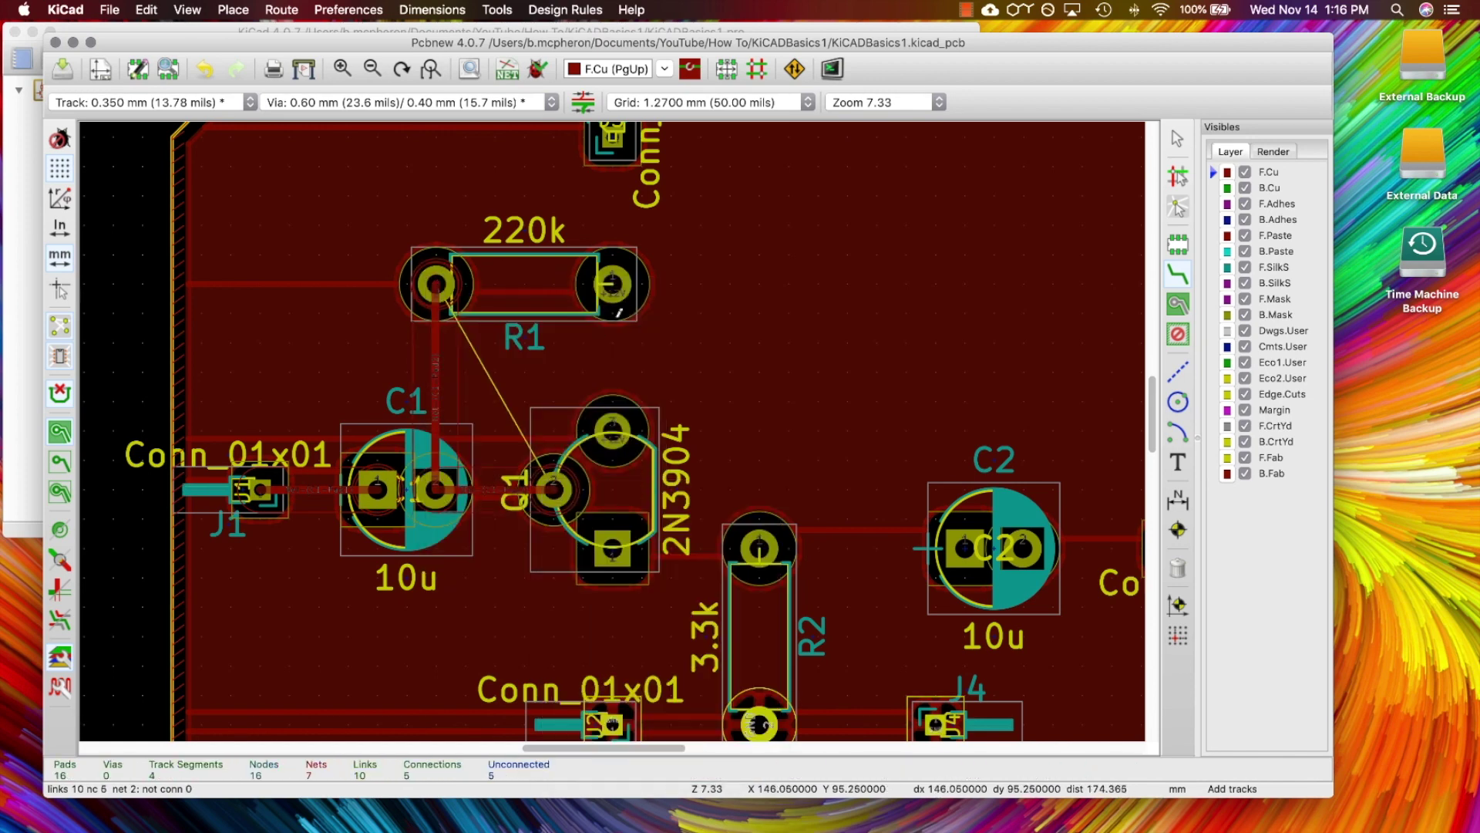
# Step: Route the +12V tracks linking R1's other pad to Q1's upper pad and to connector J3
pyautogui.click(613, 286)
pyautogui.doubleClick(614, 410)
pyautogui.click(613, 139)
pyautogui.rightClick(616, 280)
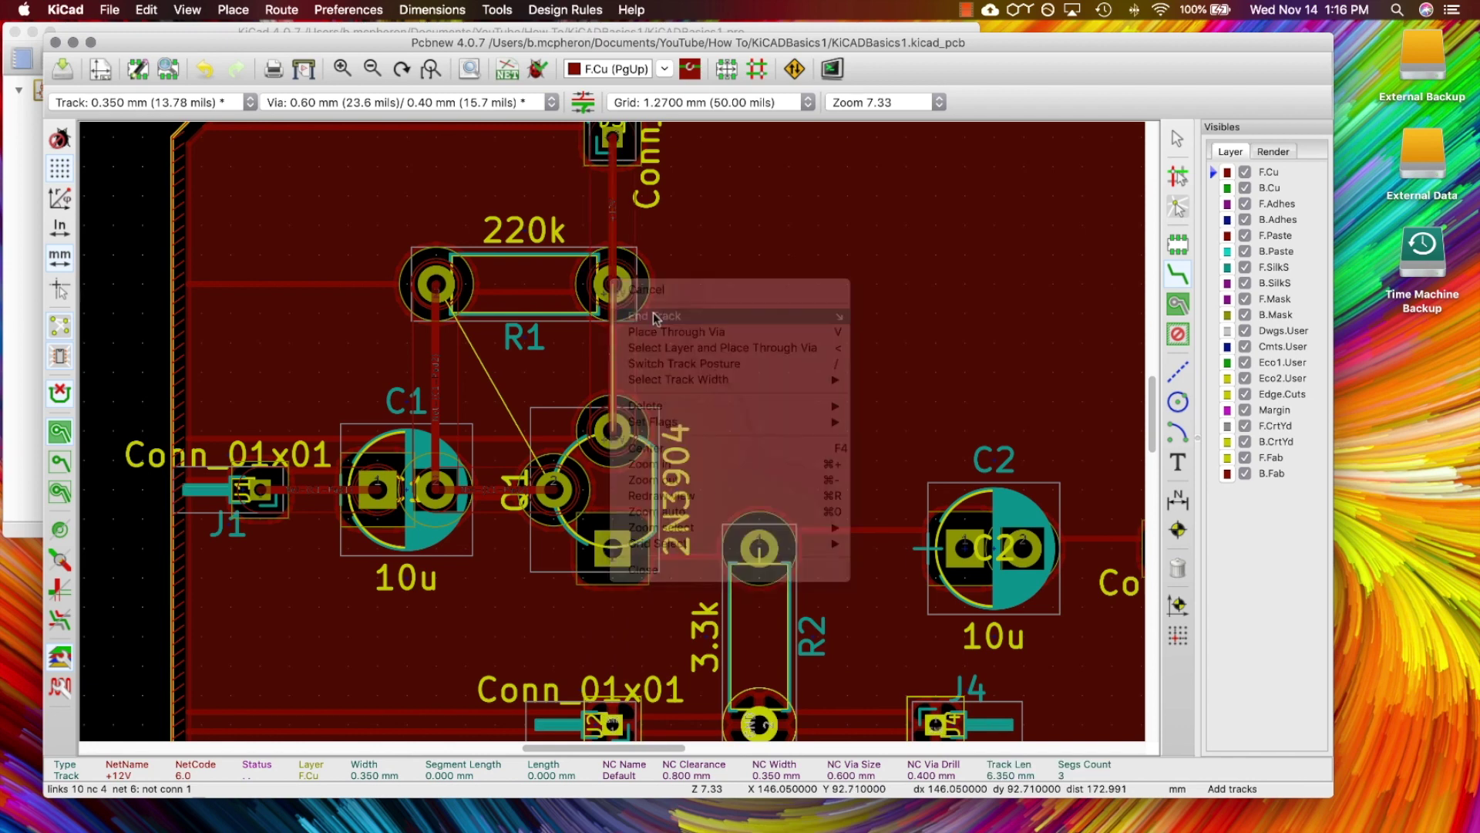
pyautogui.click(657, 318)
# Step: Route tracks from Q1's square pad to R2's upper pad and on to C2's square pad
pyautogui.scroll(1, 642, 606)
pyautogui.press('Escape')
pyautogui.click(1178, 274)
pyautogui.click(571, 350)
pyautogui.rightClick(767, 336)
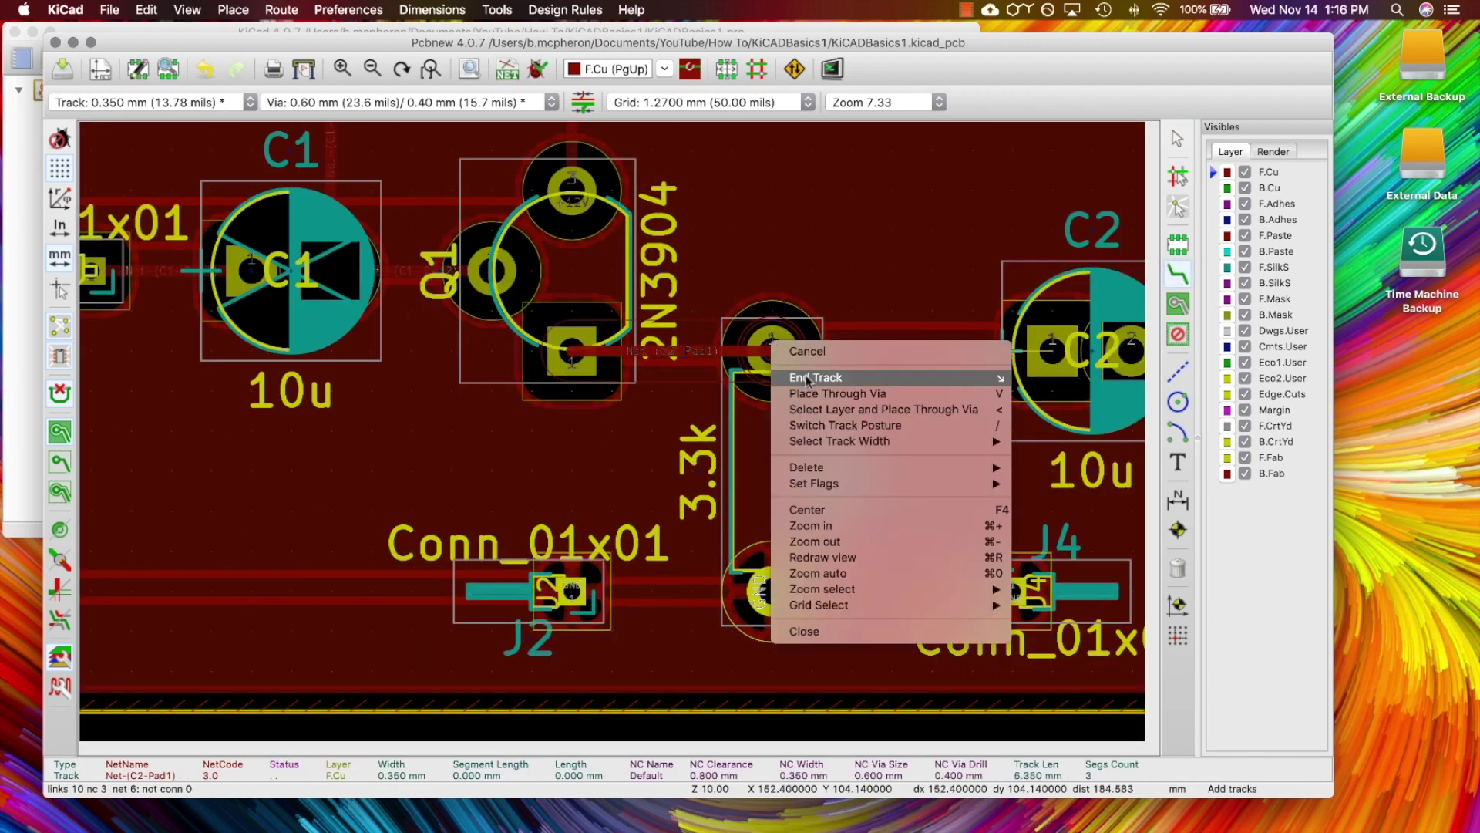
pyautogui.click(802, 362)
pyautogui.click(772, 350)
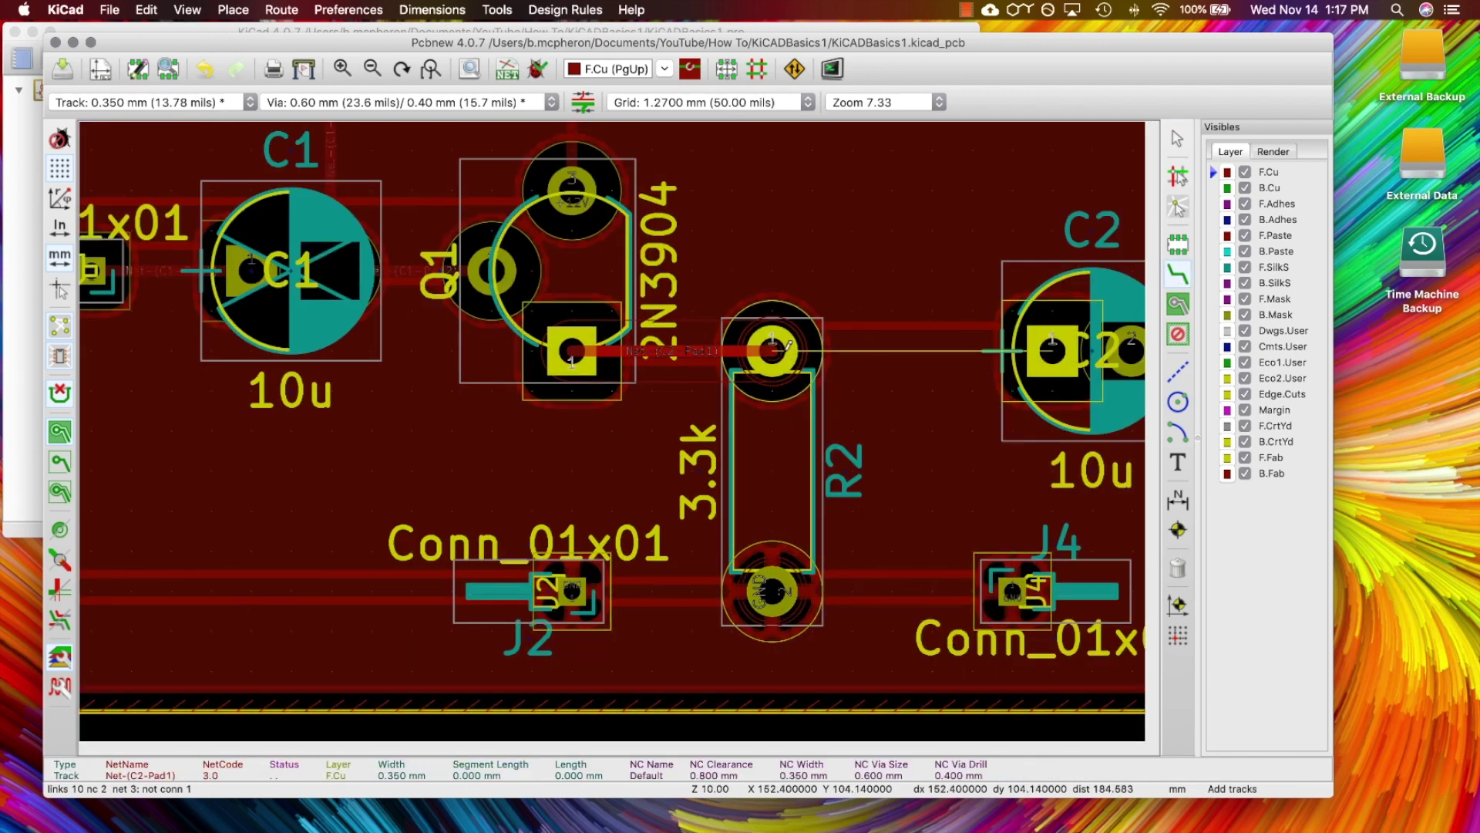
pyautogui.rightClick(1033, 342)
pyautogui.click(1057, 380)
# Step: Refill all copper zones so the GND pour clears the routed tracks
pyautogui.scroll(-3, 1131, 352)
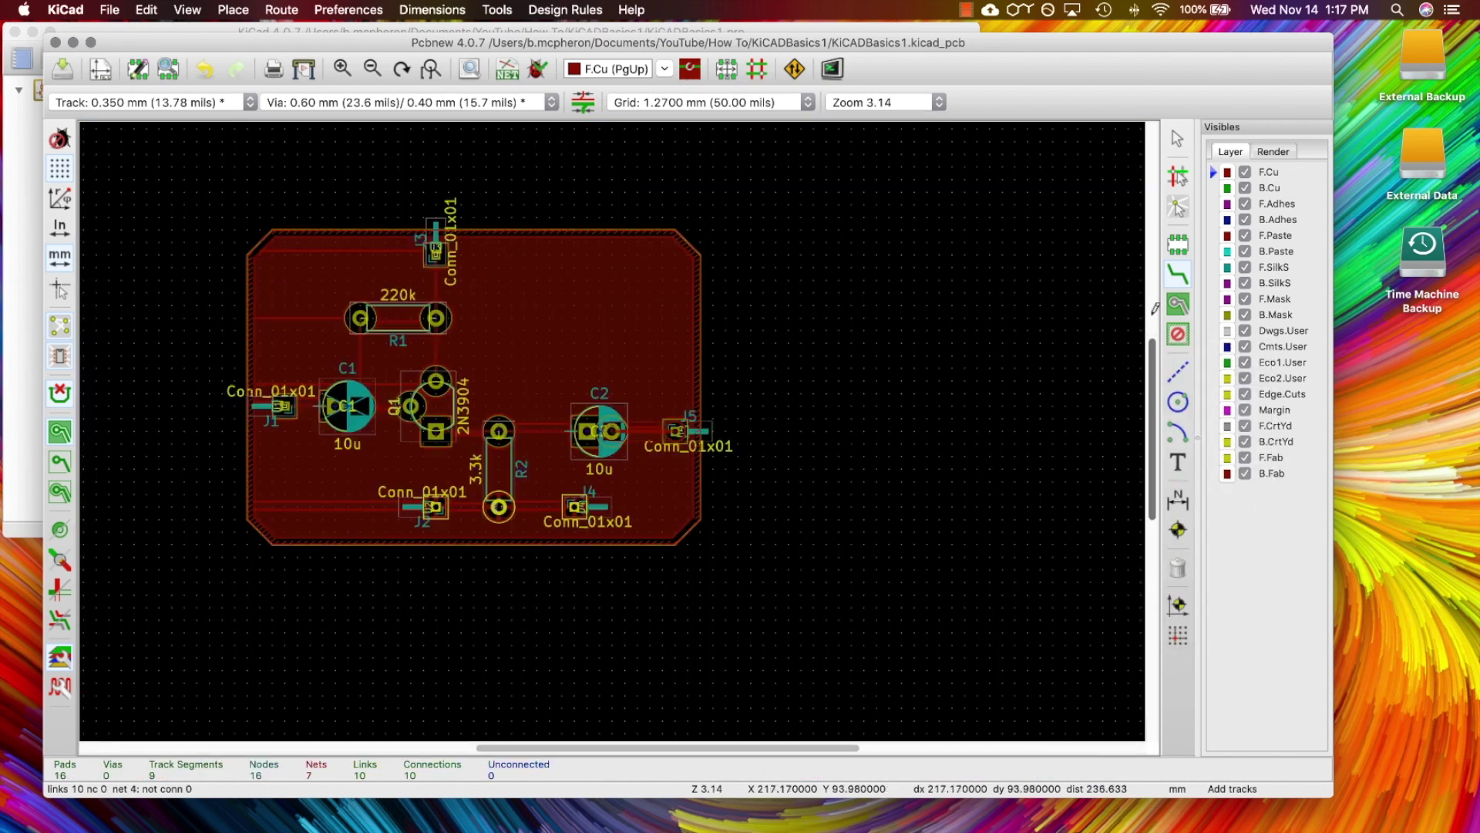
pyautogui.click(1176, 307)
pyautogui.rightClick(584, 336)
pyautogui.click(623, 394)
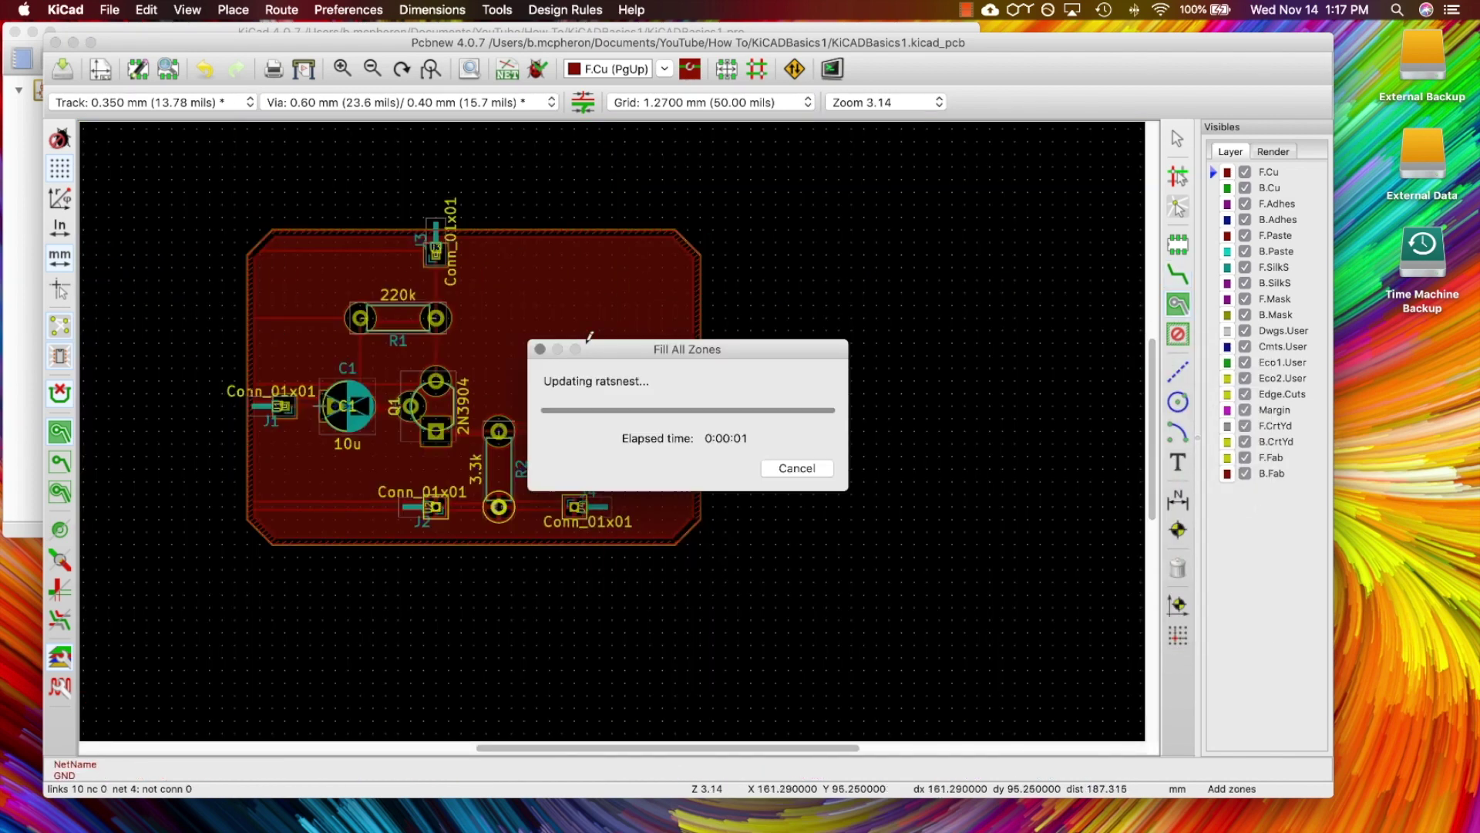
# Step: Inspect the board in the 3D viewer, tilt the model, and close the viewer
pyautogui.click(189, 9)
pyautogui.click(221, 160)
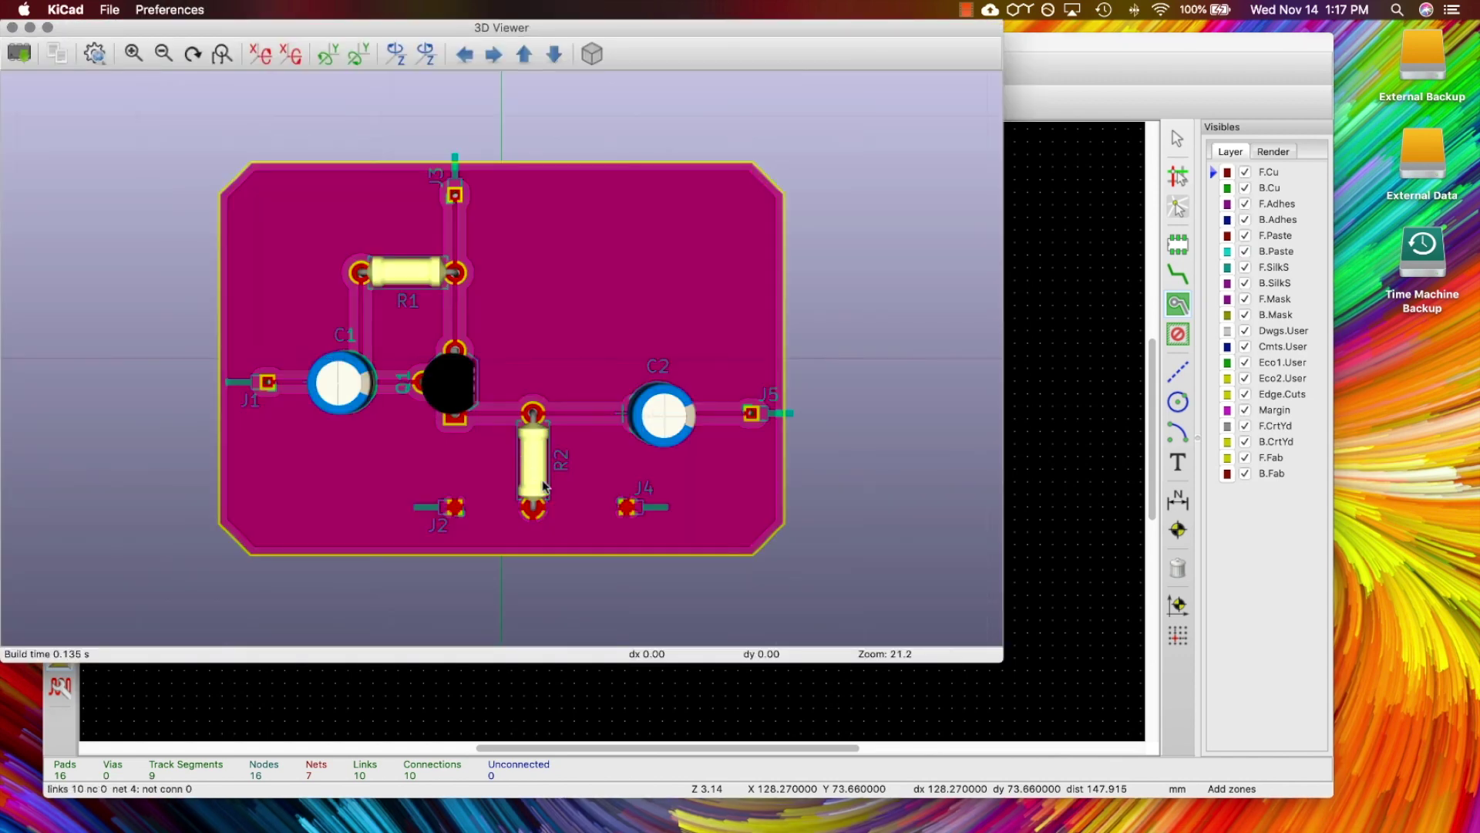
pyautogui.moveTo(598, 529); pyautogui.dragTo(598, 443)
pyautogui.click(12, 28)
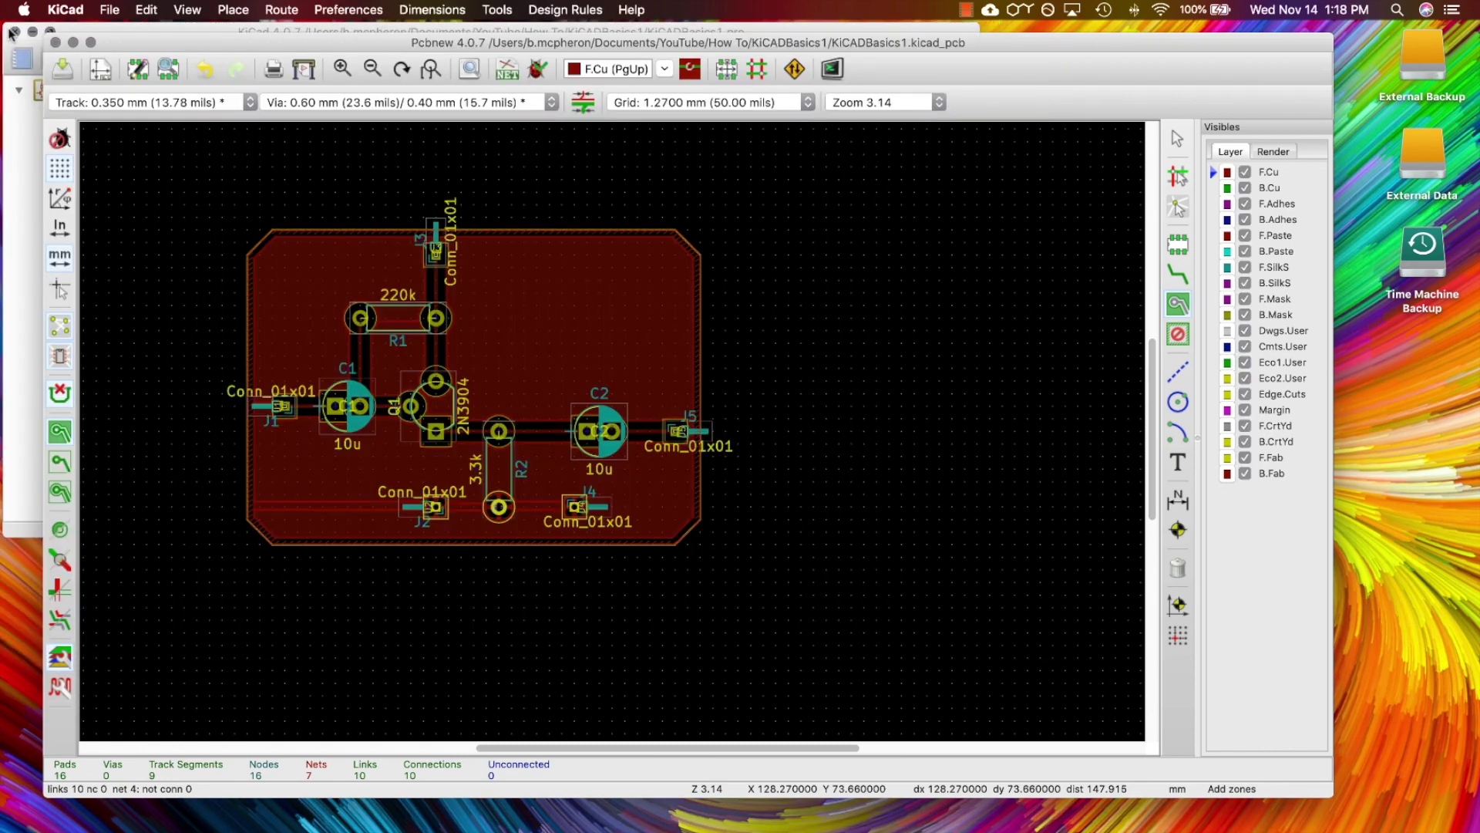
# Step: Review the hotkeys list and reset the local coordinates at the board outline's lower-left corner to measure the board's width and height
pyautogui.click(347, 10)
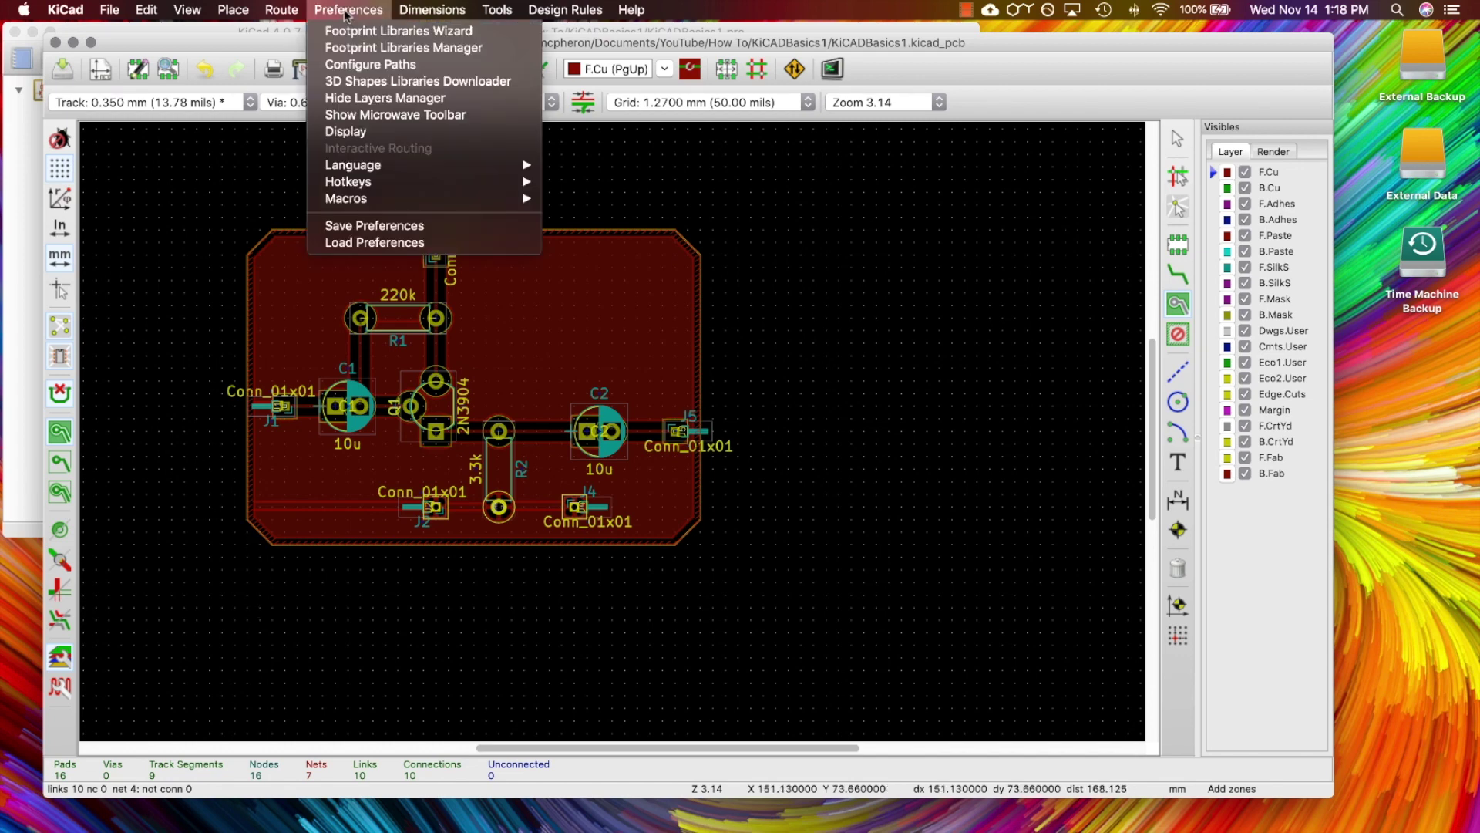
pyautogui.moveTo(494, 182)
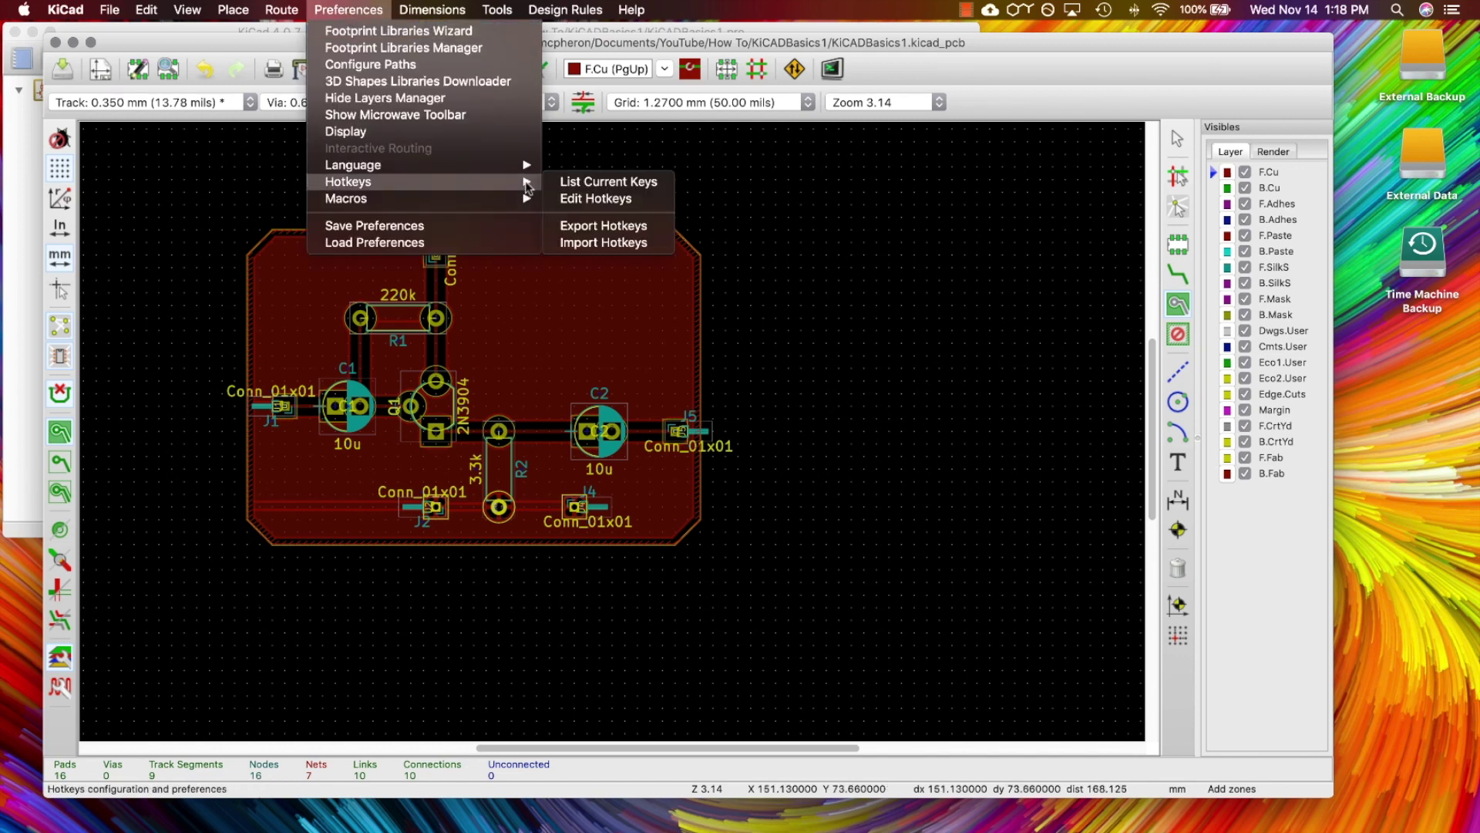
pyautogui.click(599, 183)
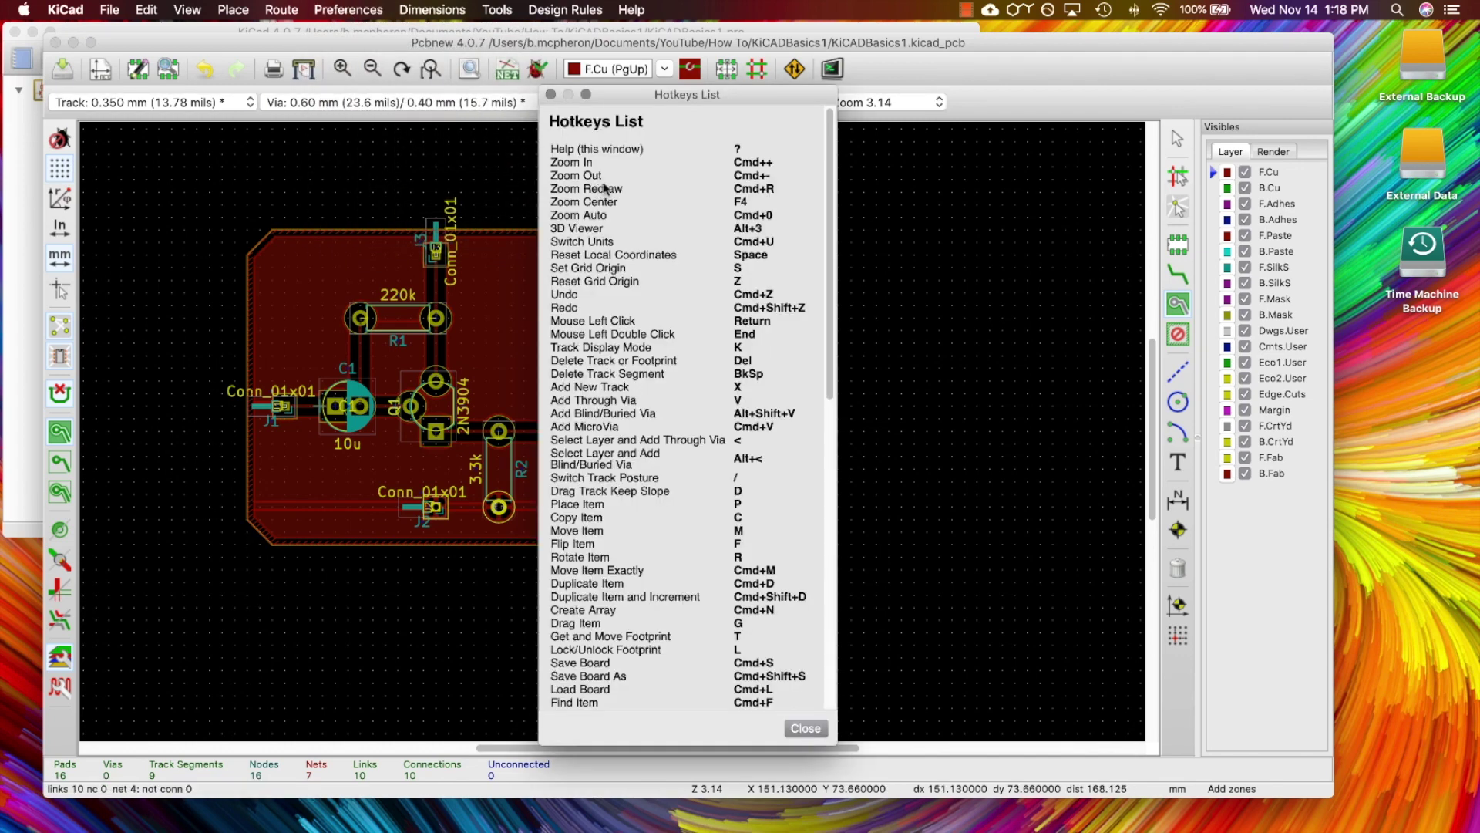
pyautogui.moveTo(641, 97); pyautogui.dragTo(1066, 87)
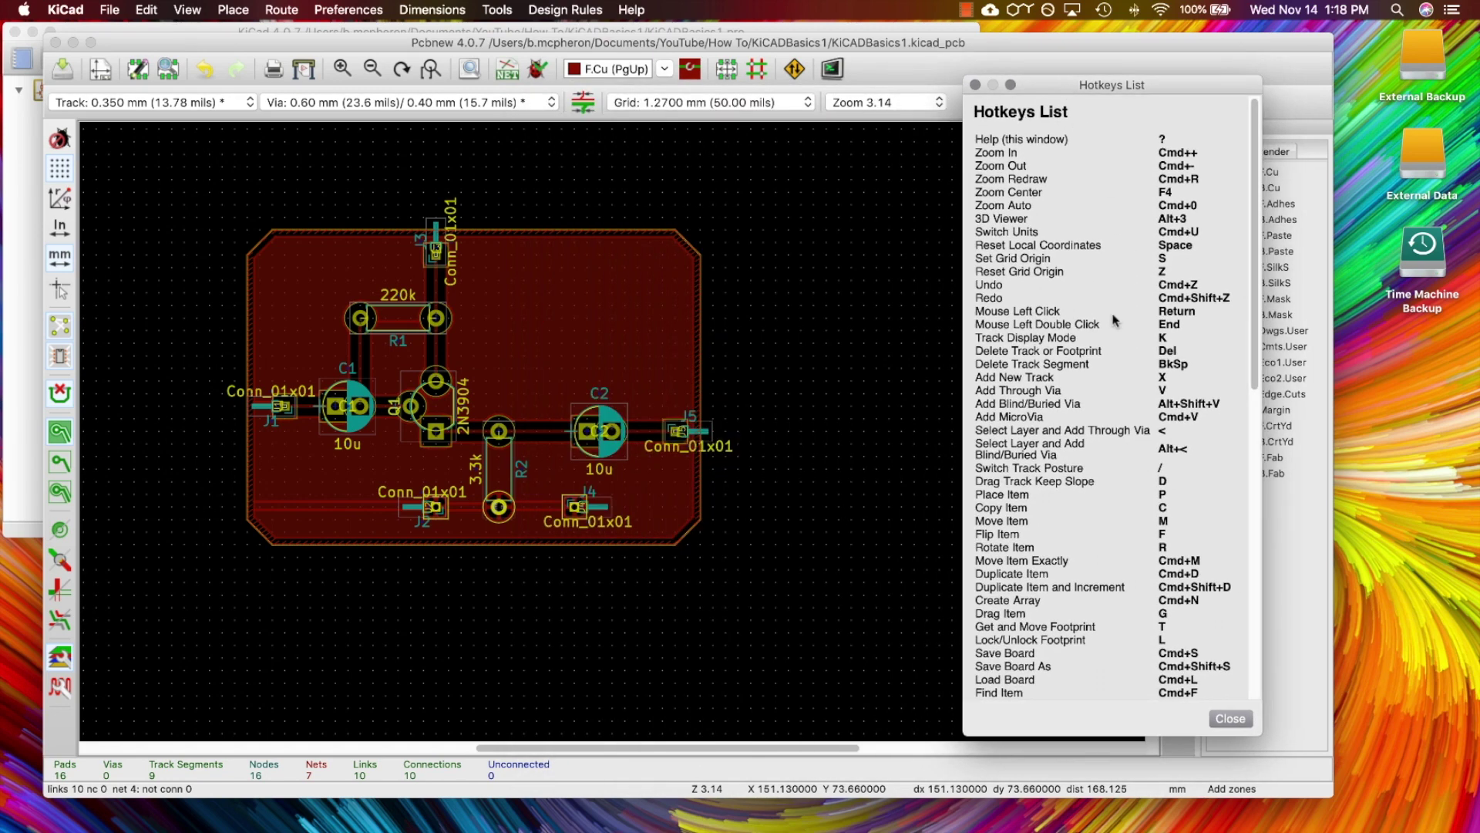
pyautogui.scroll(-5, 1108, 323)
pyautogui.scroll(5, 1108, 322)
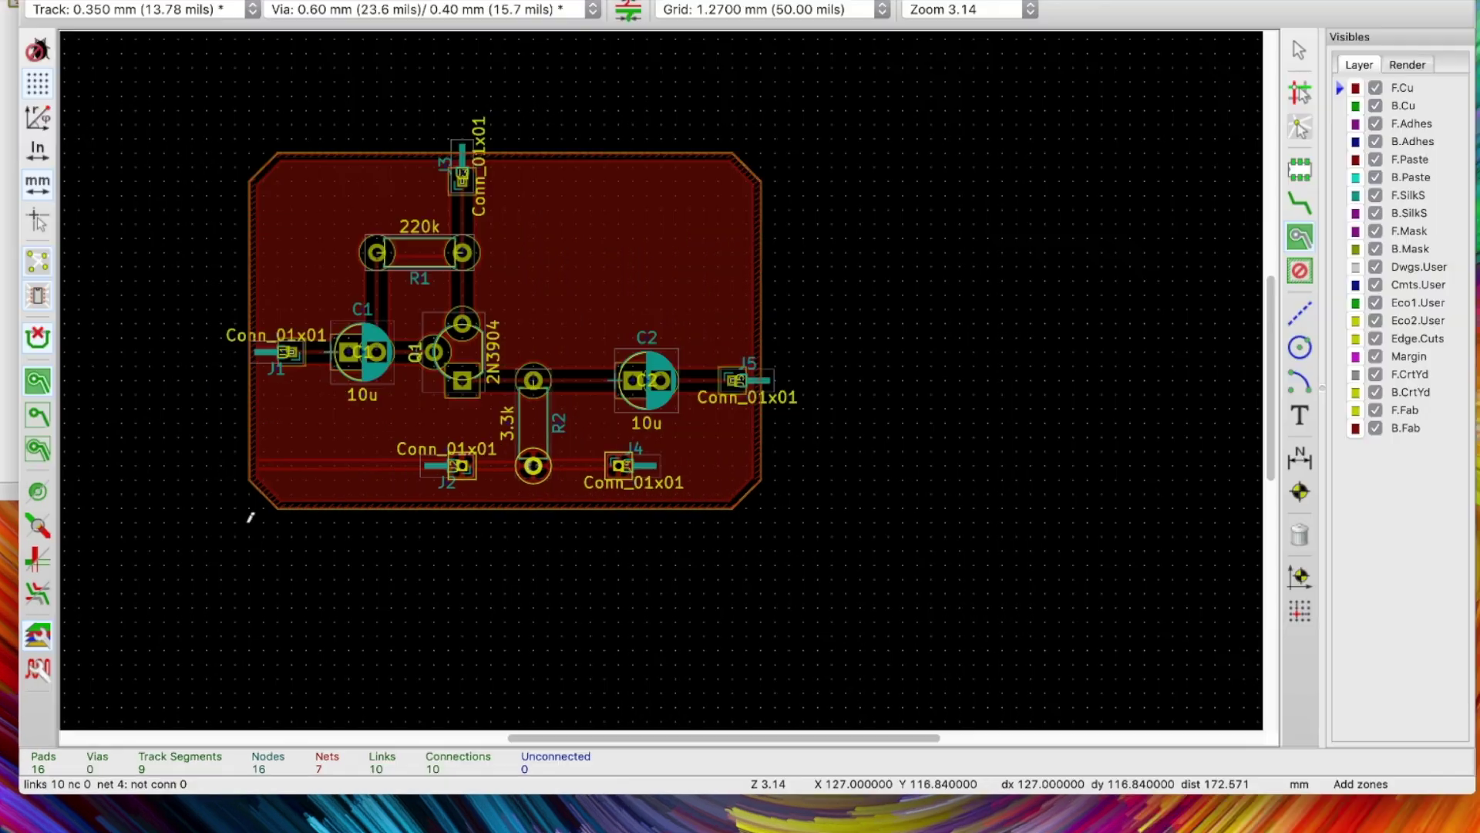
pyautogui.press('space')
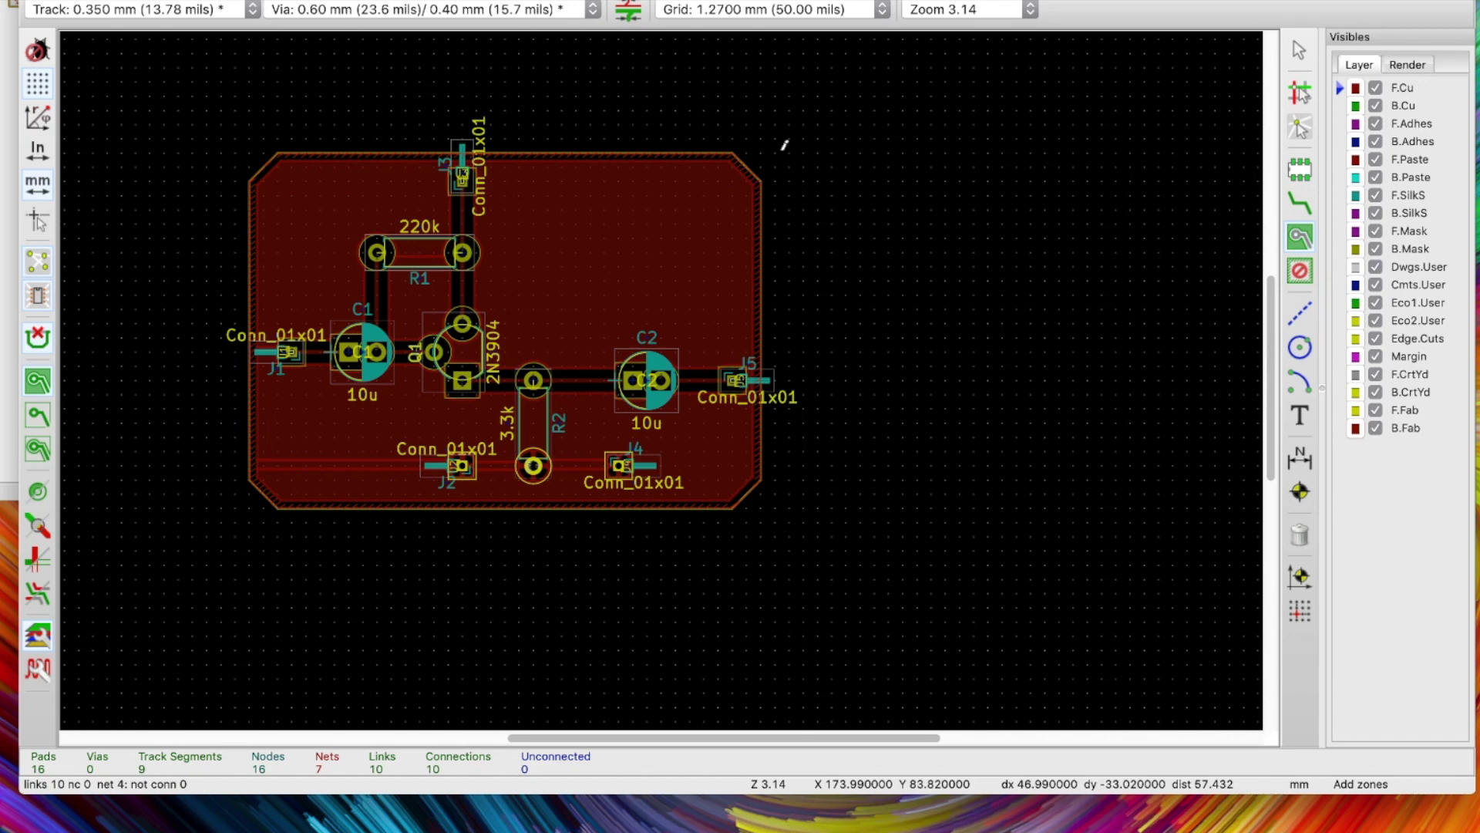
# Step: Run the design rule check on the board with a 0.2 mm minimum track width, close the check, and save the board
pyautogui.click(515, 11)
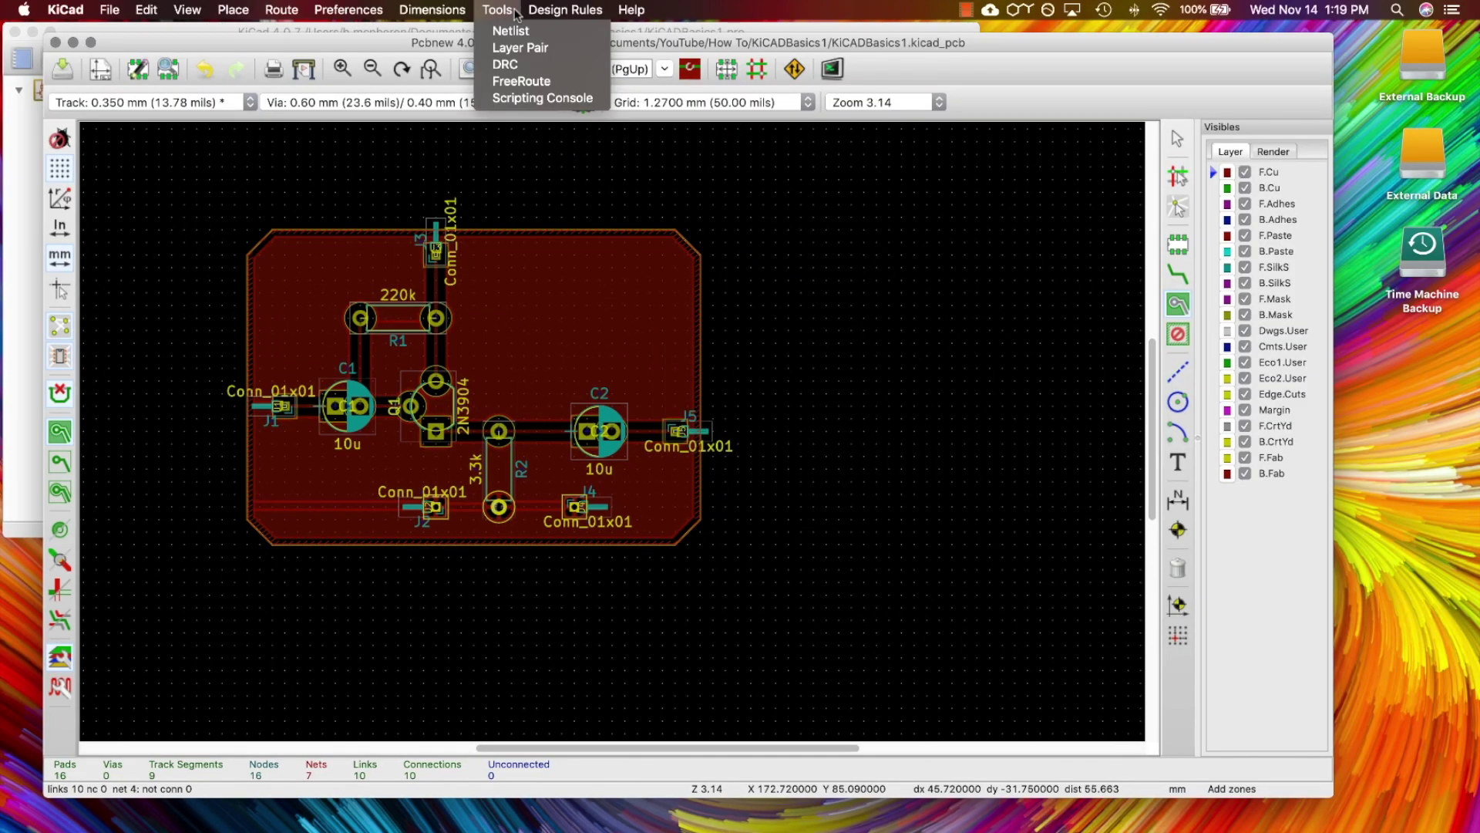
pyautogui.click(529, 64)
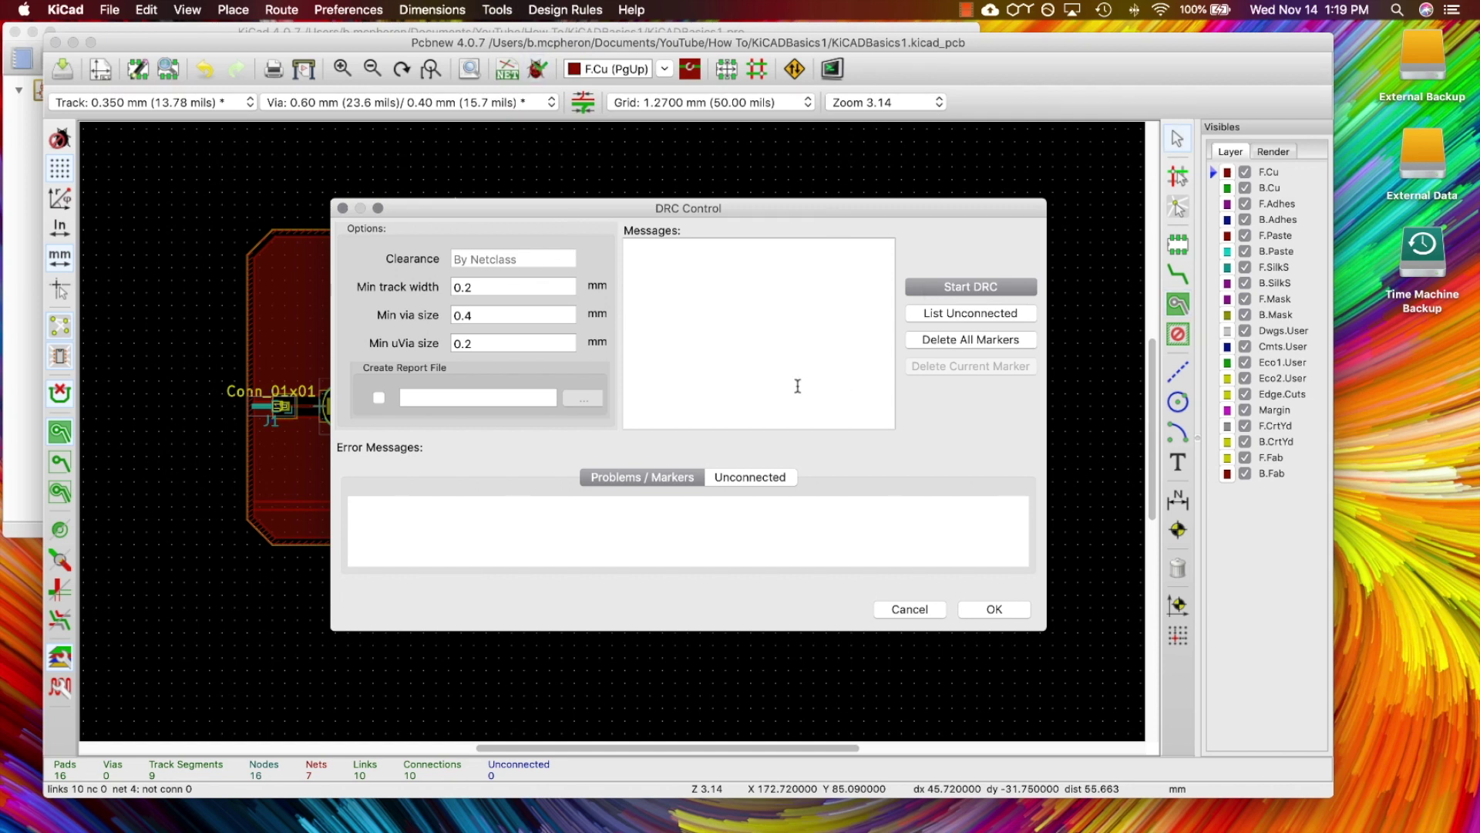
pyautogui.click(959, 290)
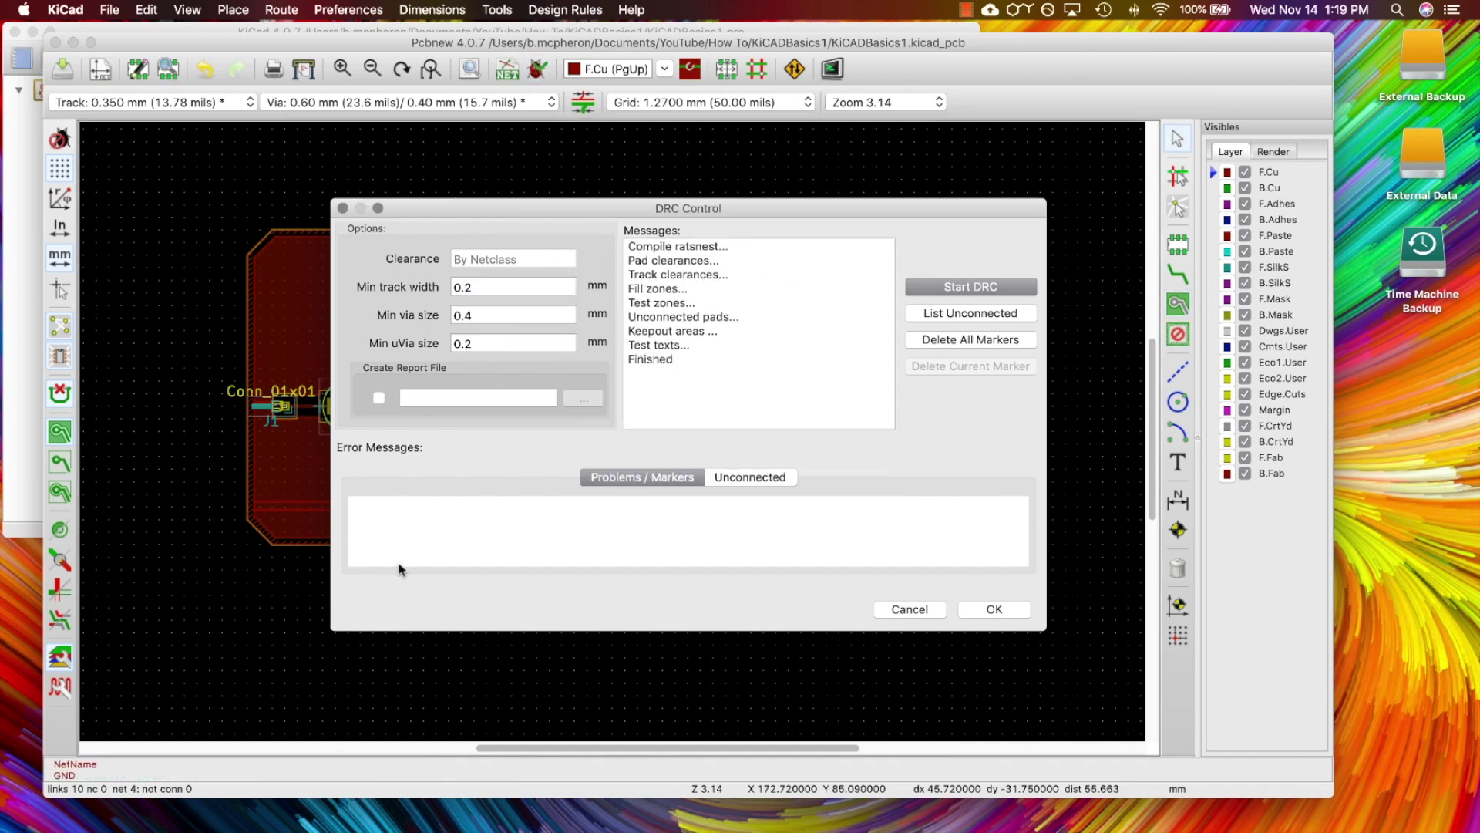
pyautogui.click(992, 610)
pyautogui.press('super+s')
# Step: Plot Gerber files for only the F.Cu and Edge.Cuts layers, excluding B.Cu and both silkscreen layers
pyautogui.click(110, 9)
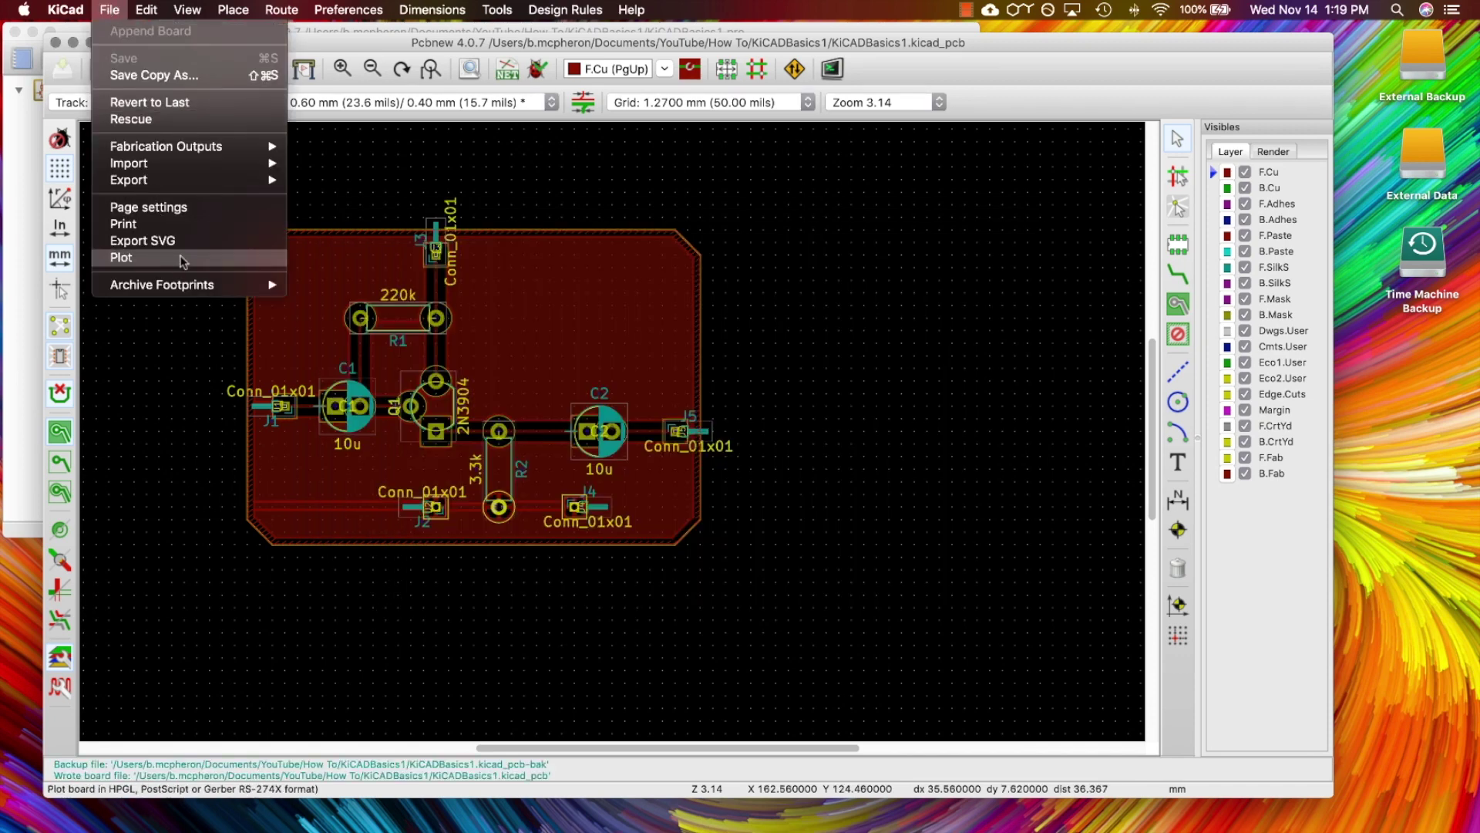
pyautogui.click(122, 258)
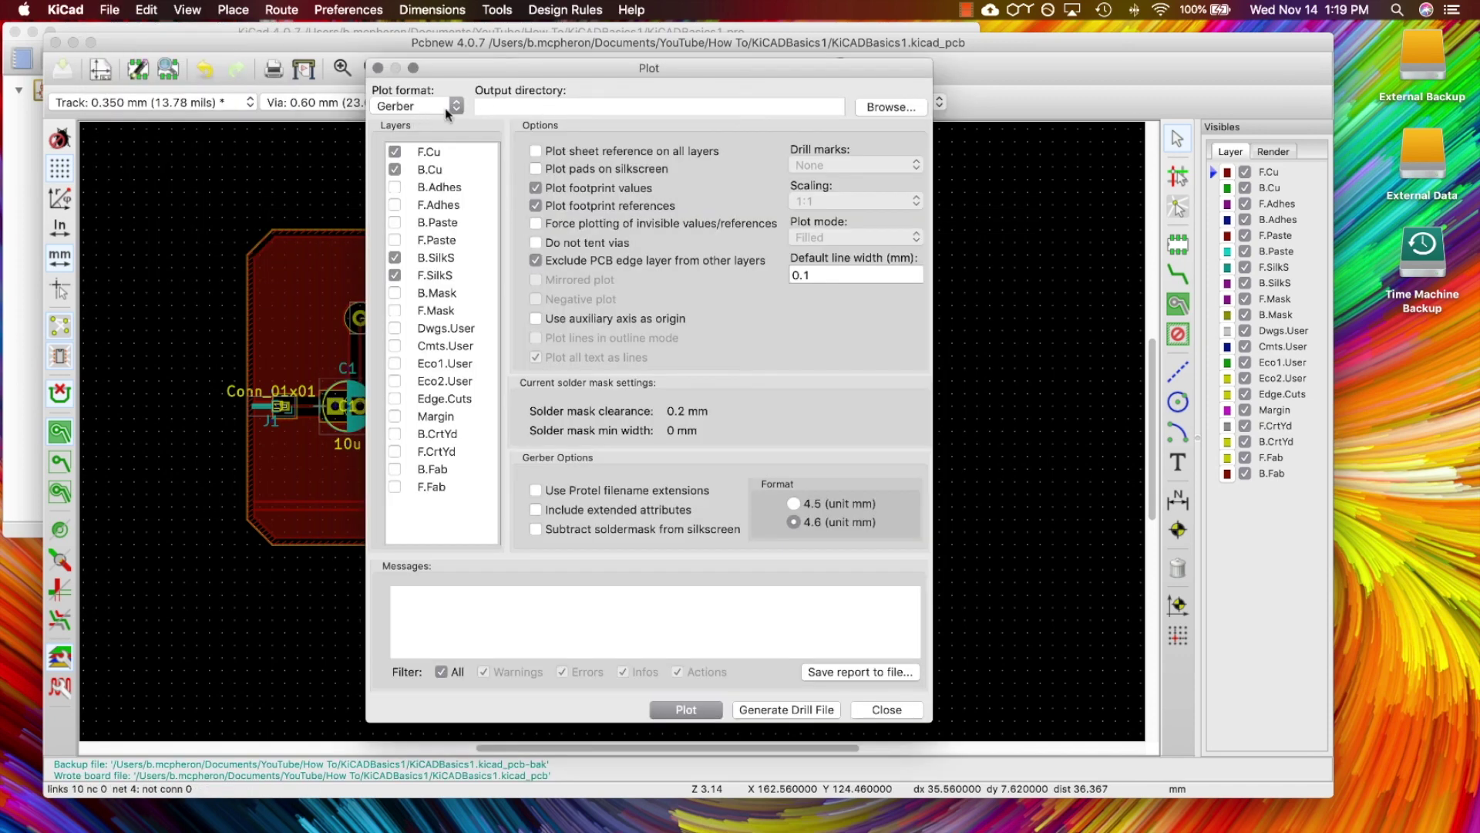
pyautogui.click(395, 258)
pyautogui.click(395, 275)
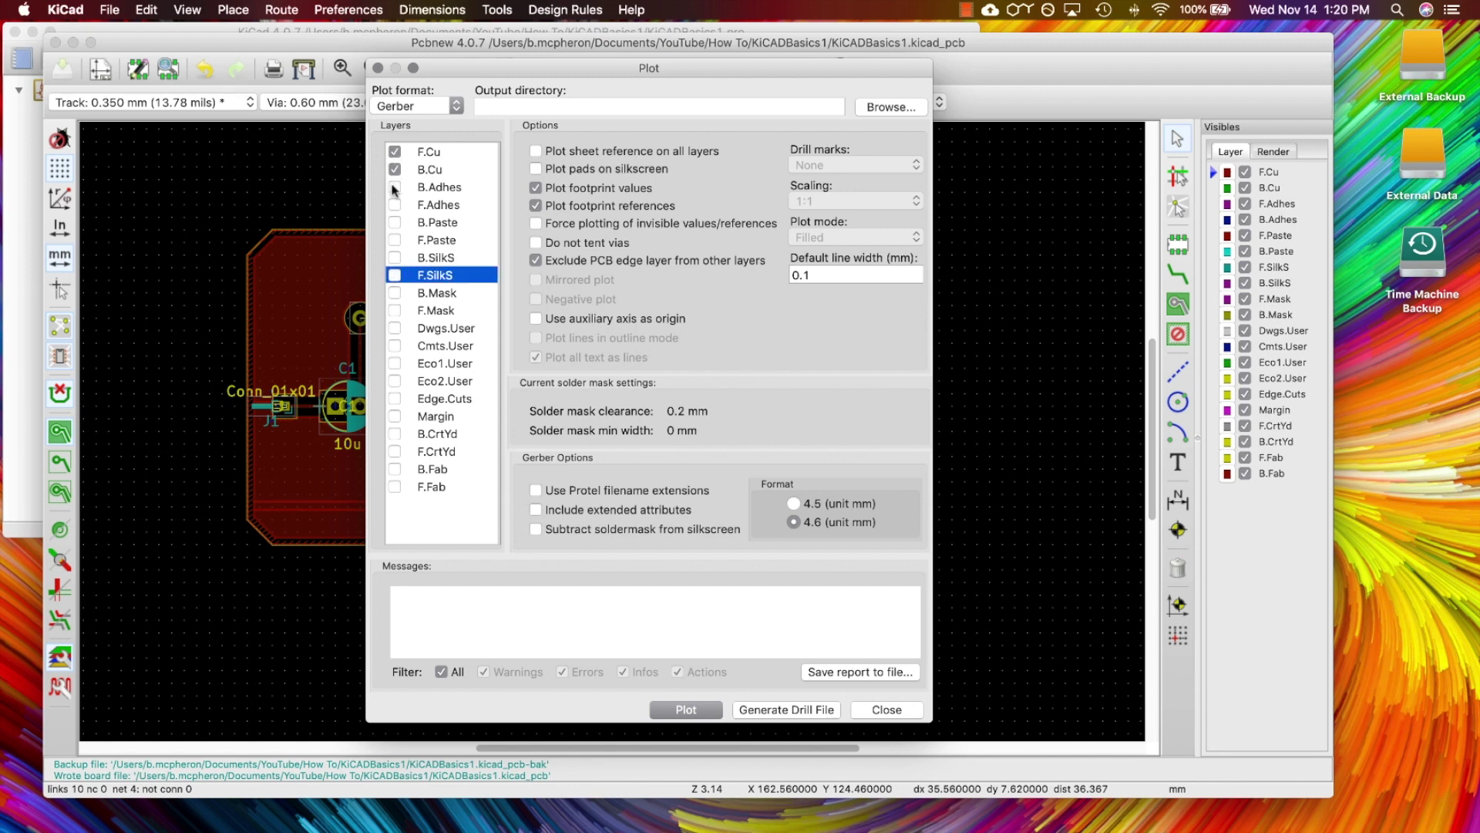
pyautogui.click(395, 169)
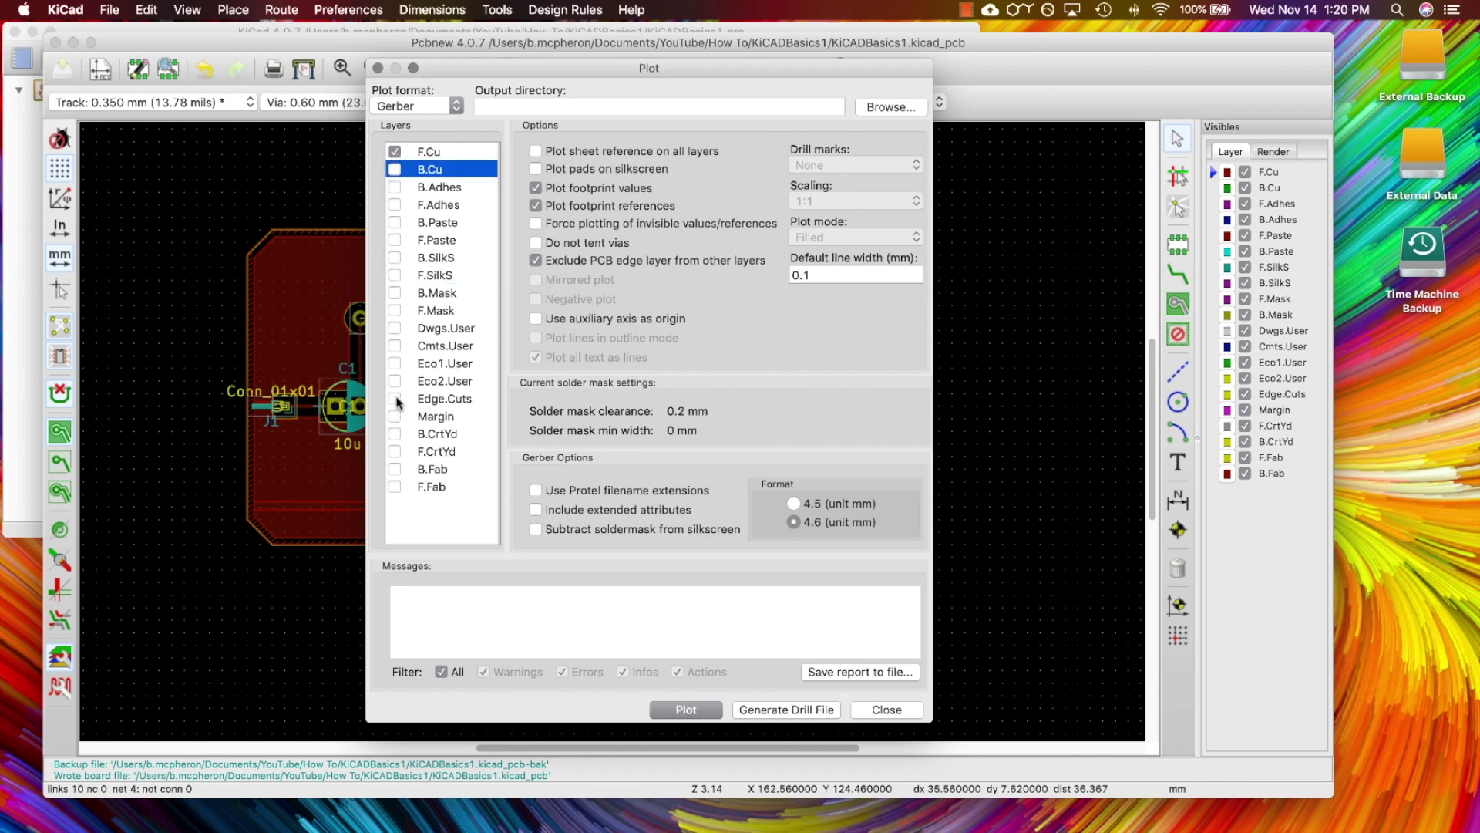
pyautogui.click(394, 398)
pyautogui.click(688, 710)
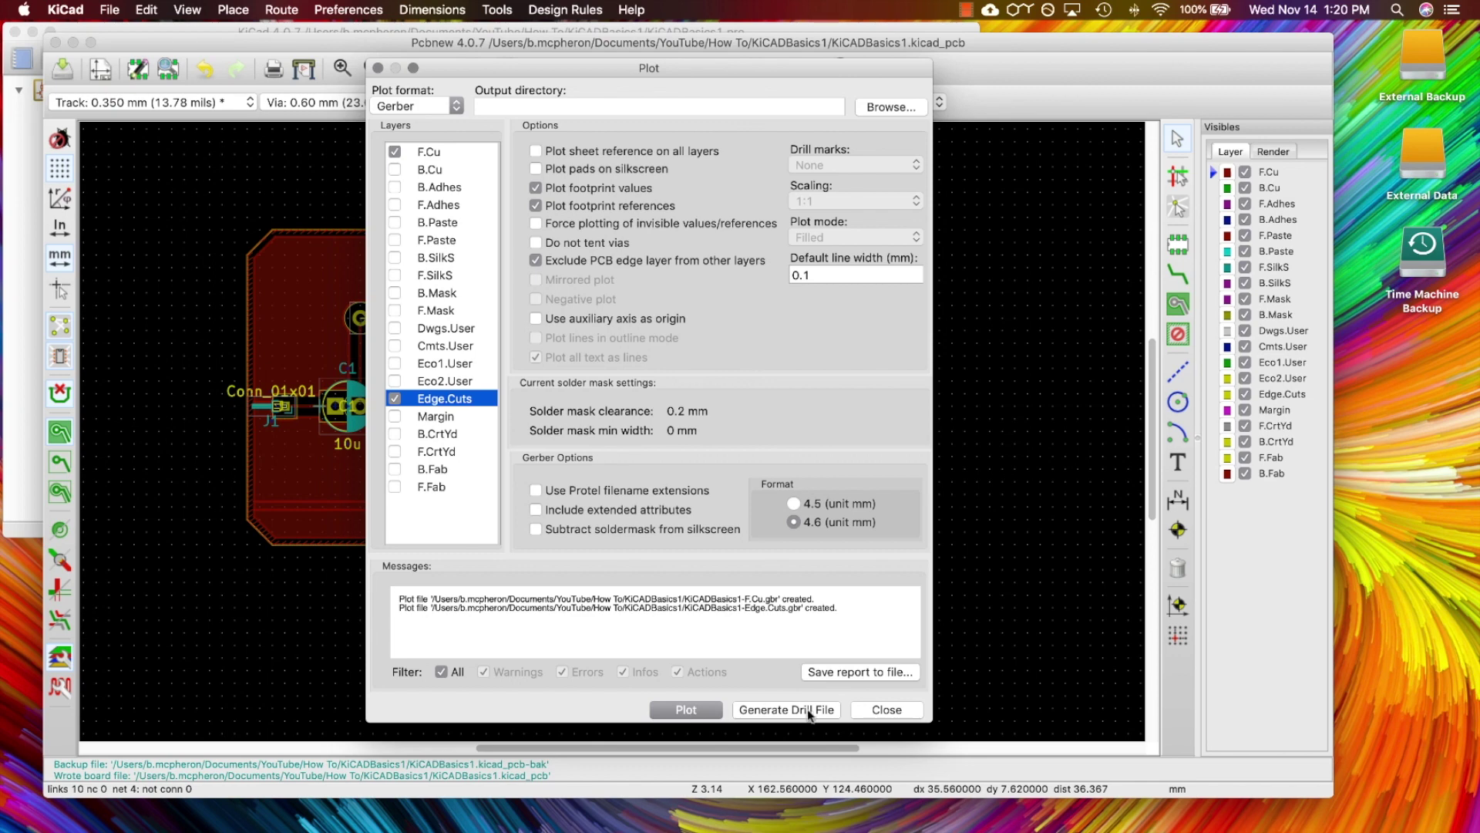
# Step: Generate the drill file in inches with decimal format, and close the plotting dialogs and the board editor
pyautogui.click(786, 710)
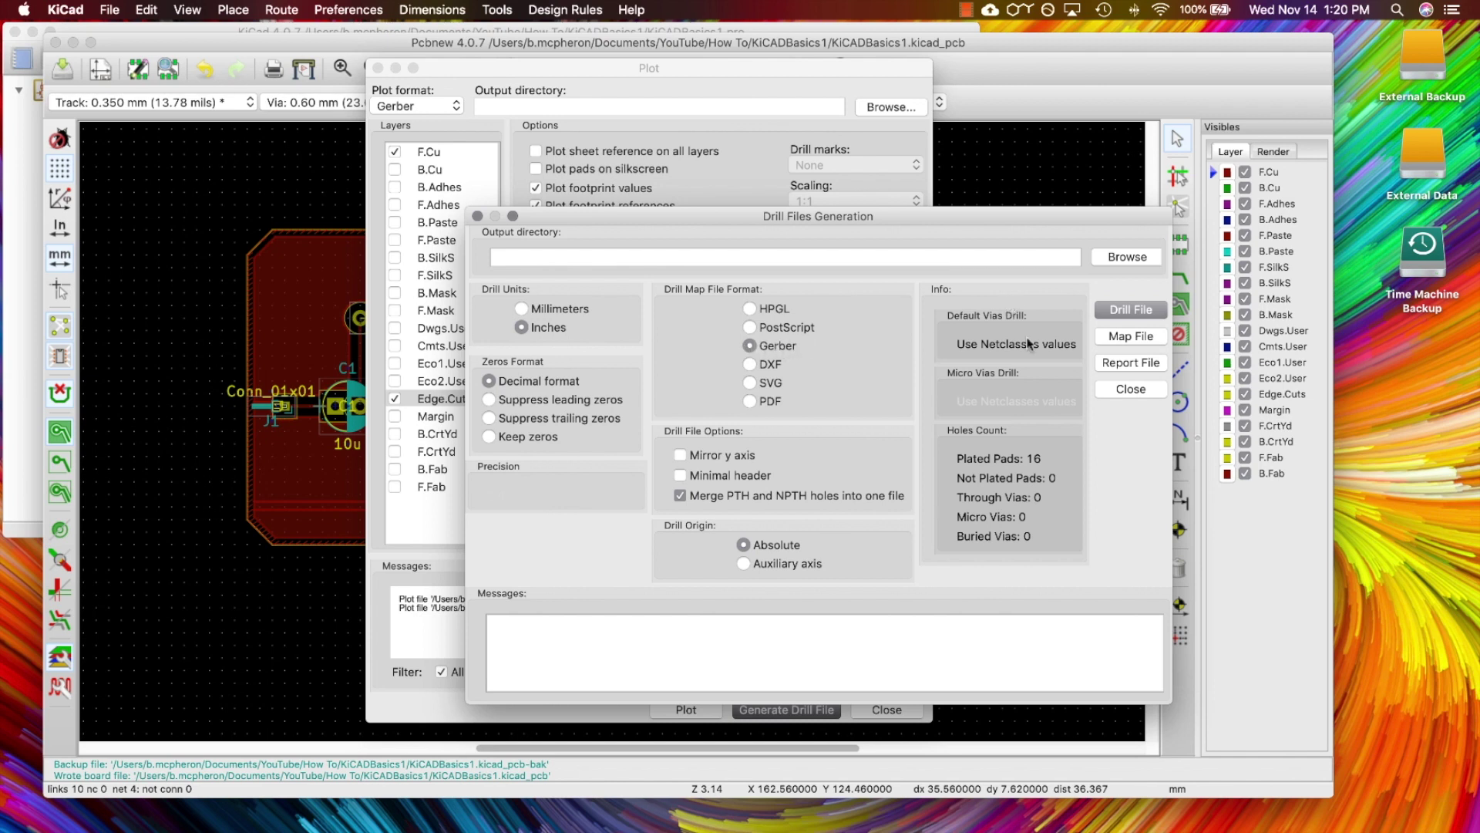
pyautogui.click(1135, 311)
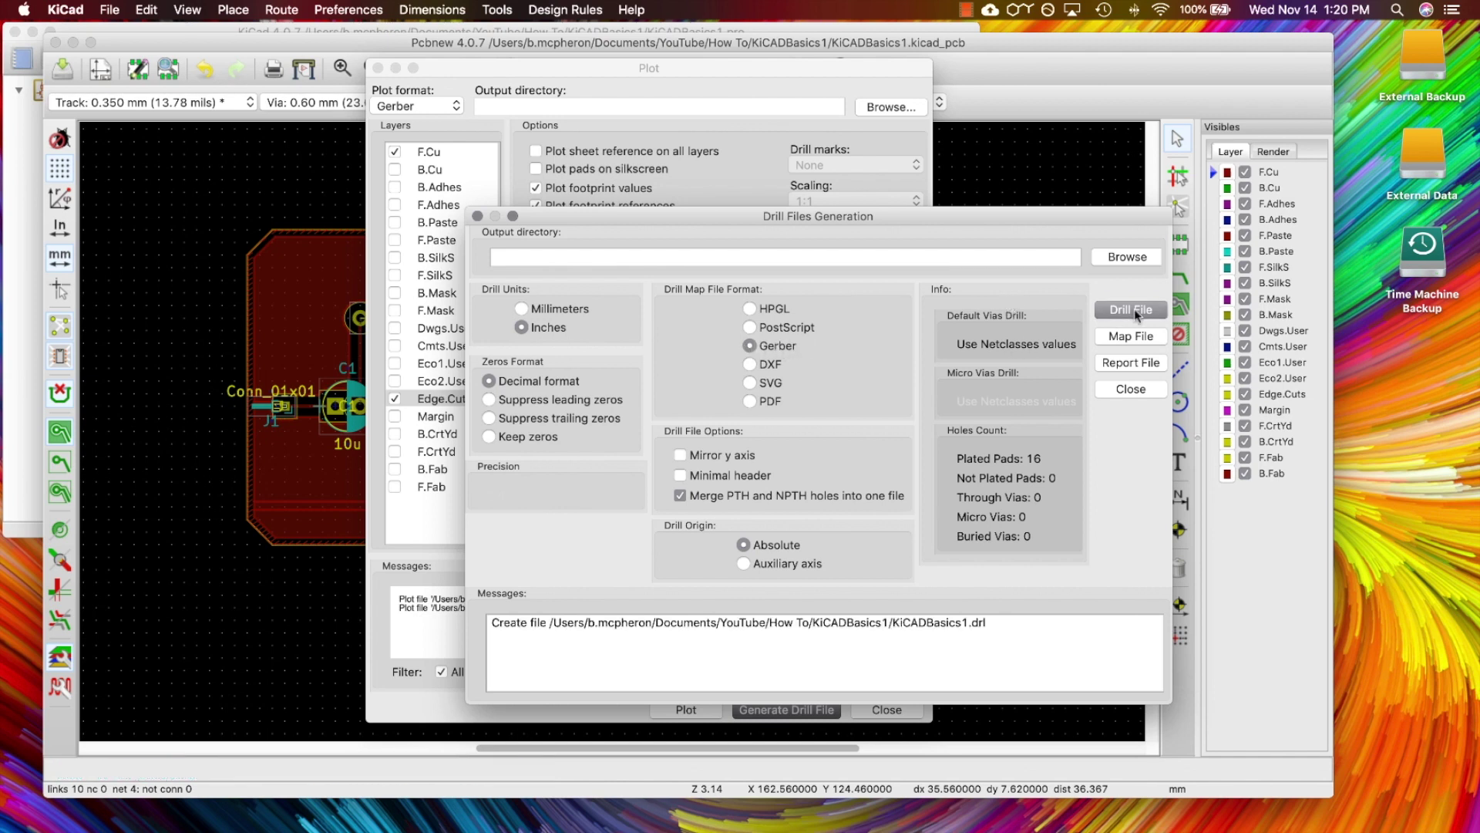
pyautogui.click(477, 216)
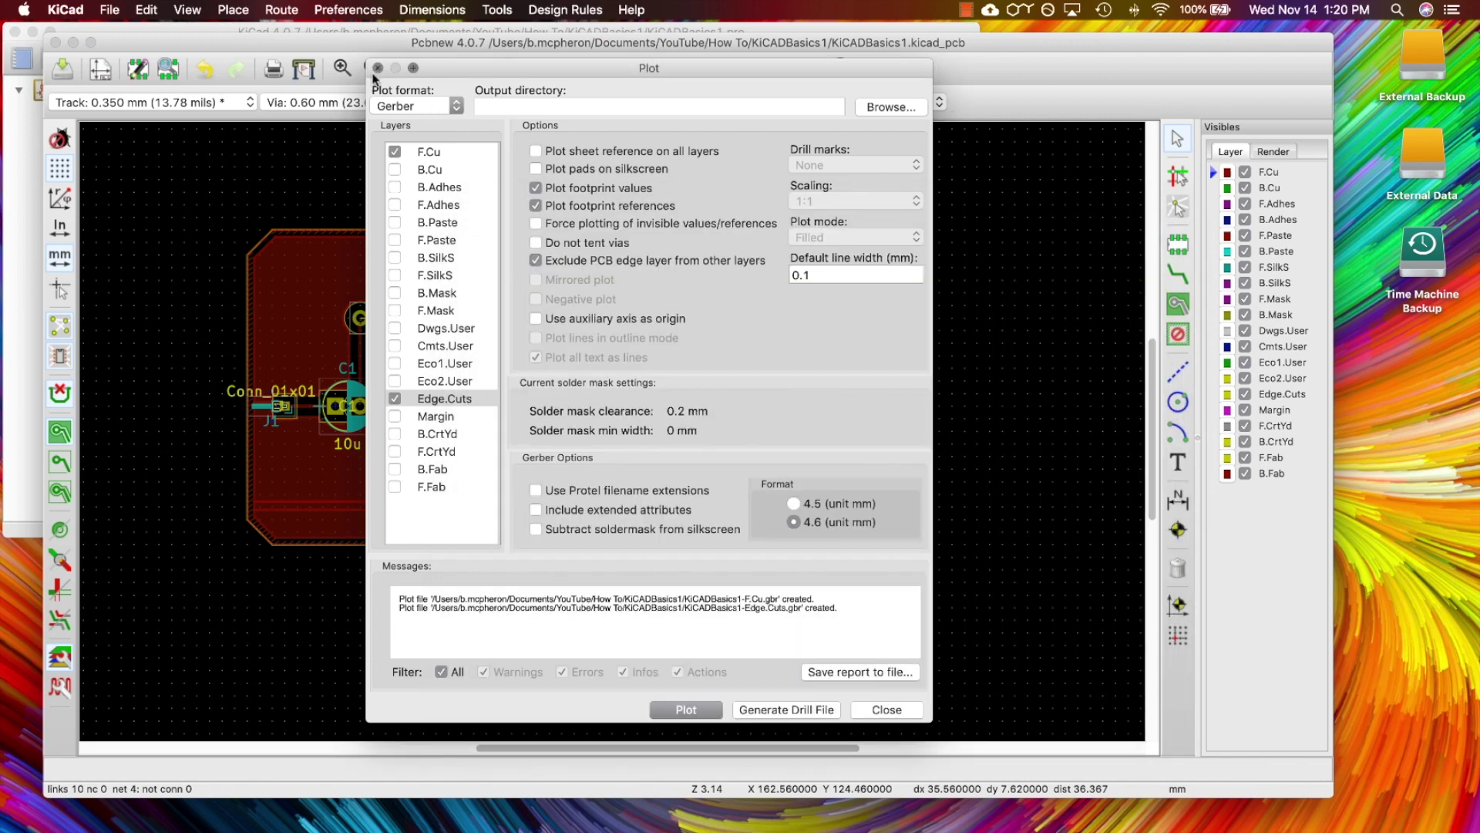
pyautogui.click(377, 69)
pyautogui.click(55, 42)
# Step: Switch to GerbView and load KiCADBasics1-Edge.Cuts.gbr and KiCADBasics1-F.Cu.gbr together
pyautogui.click(655, 472)
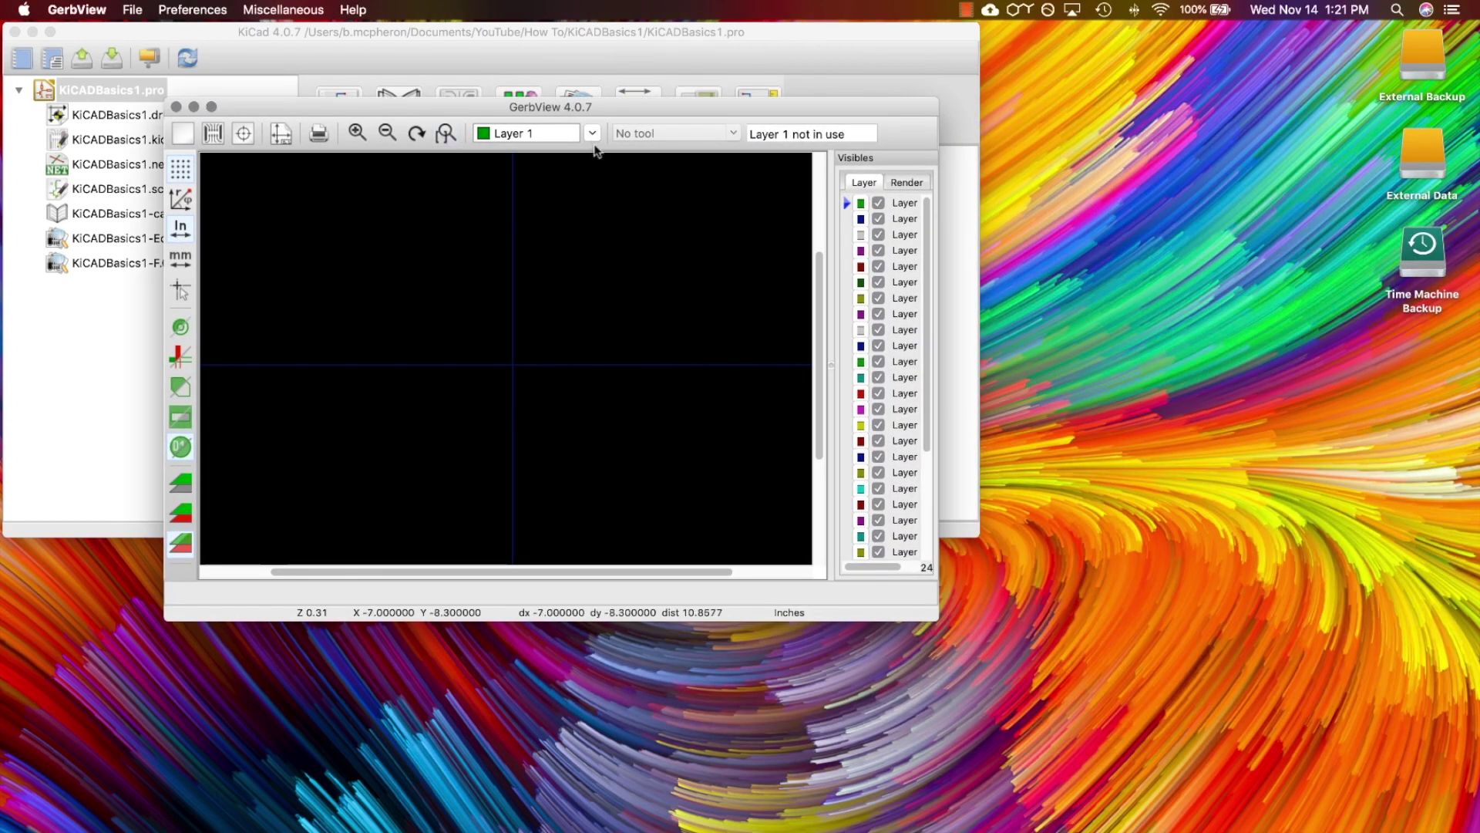
pyautogui.click(212, 133)
pyautogui.click(663, 246)
pyautogui.keyDown('shift'); pyautogui.click(669, 264); pyautogui.keyUp('shift')
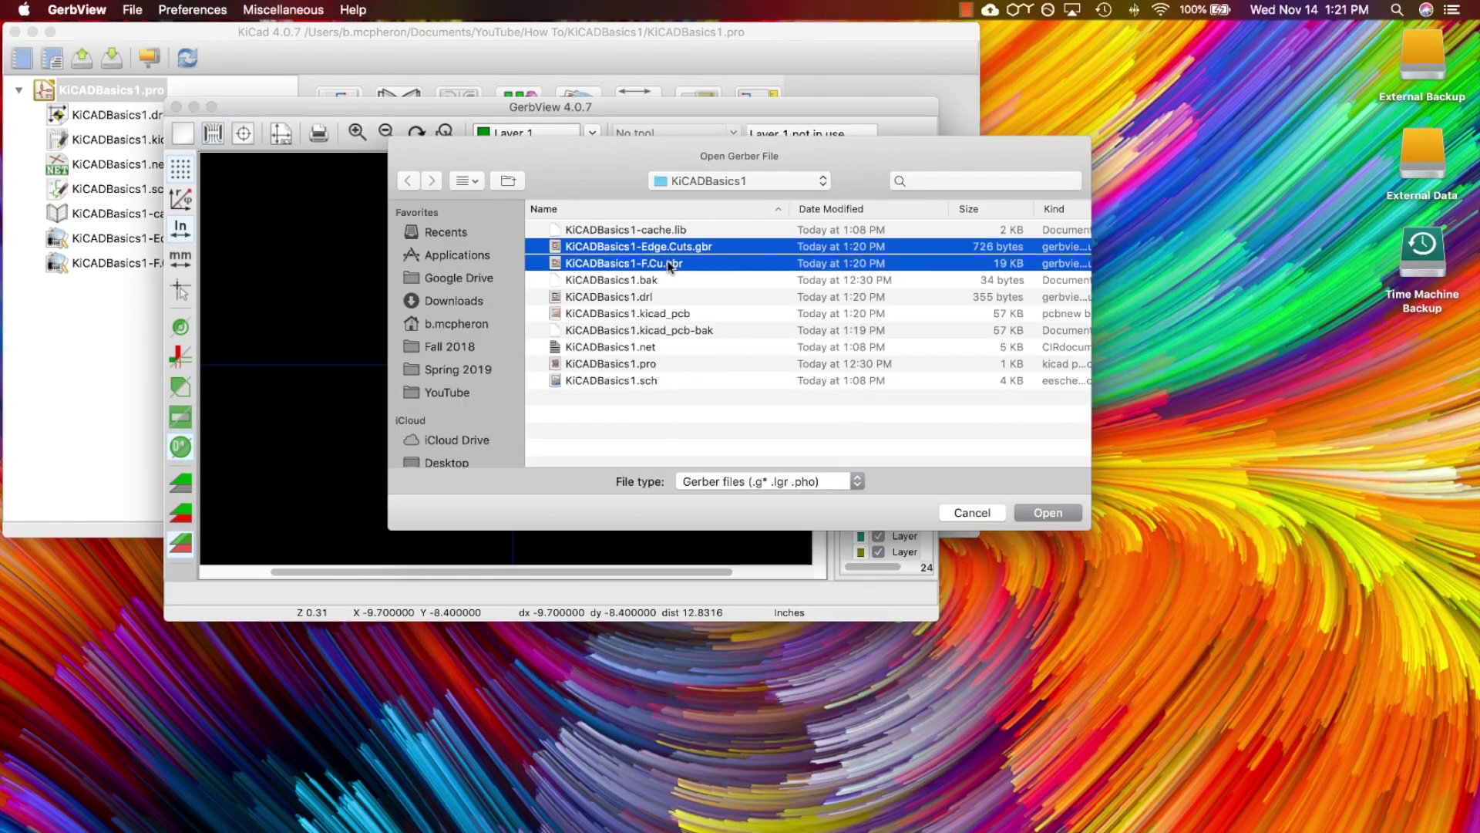
pyautogui.click(1070, 513)
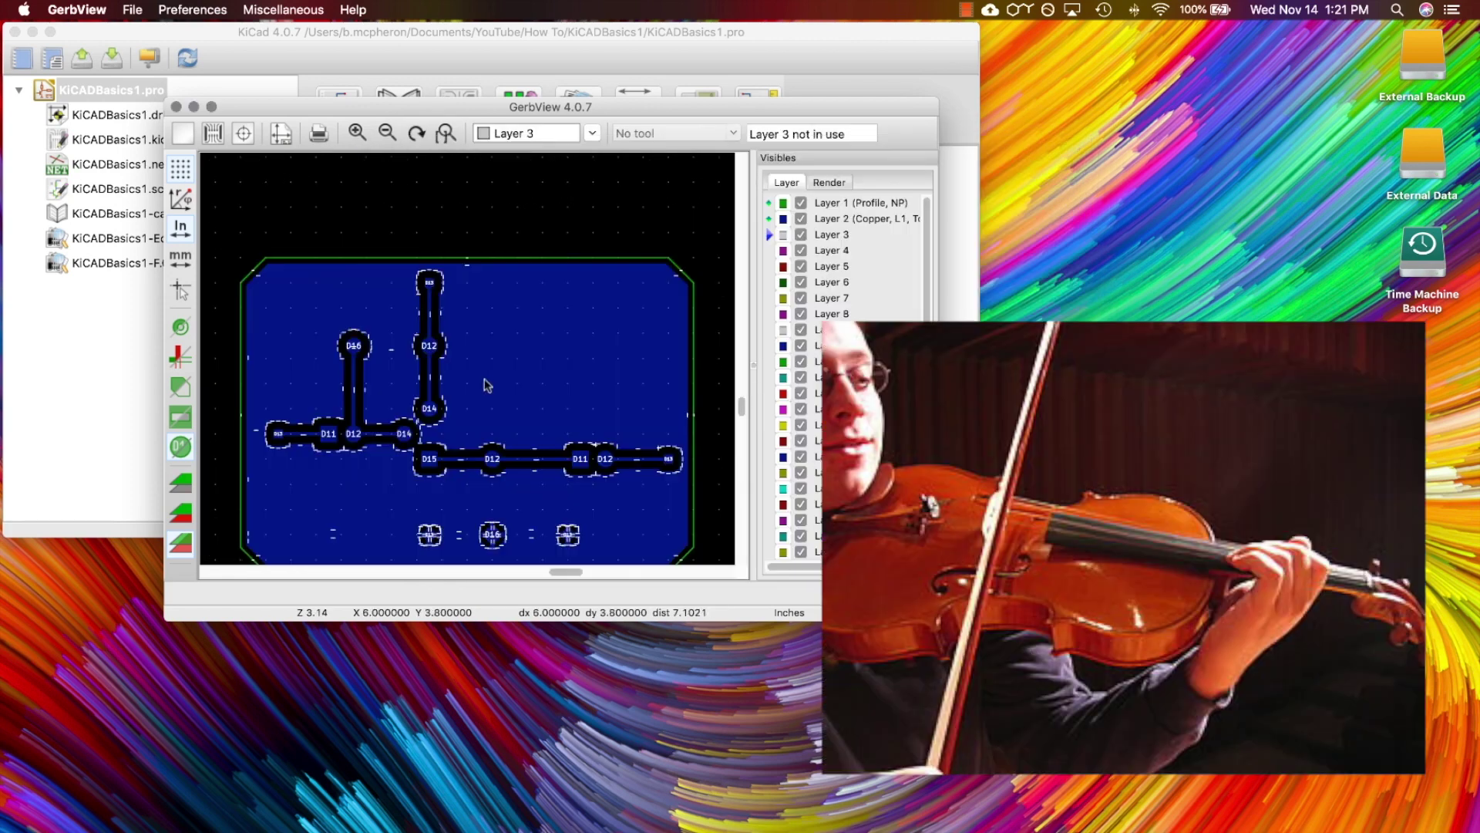